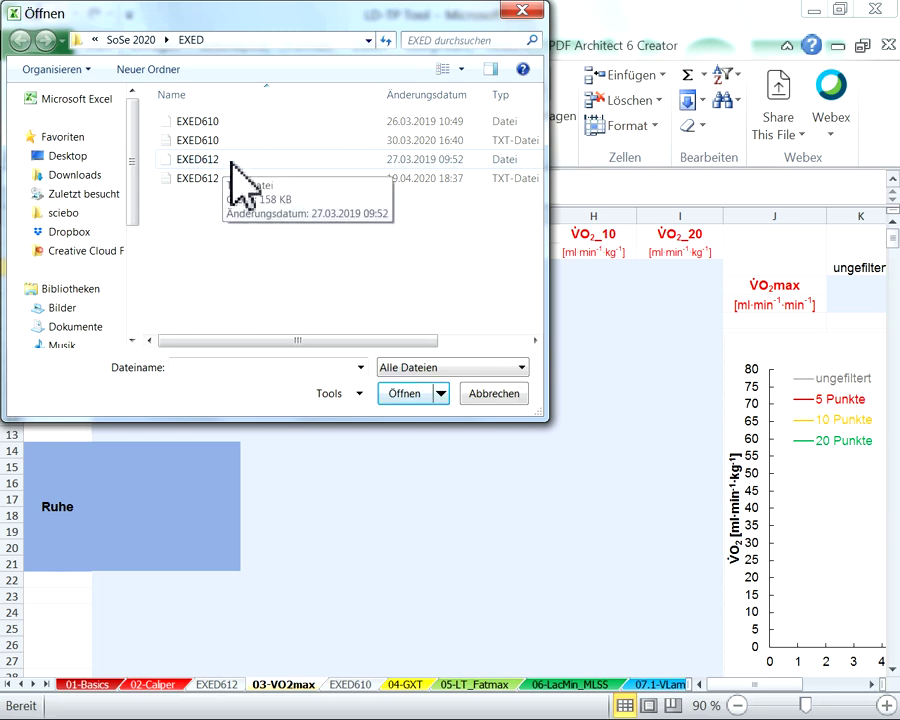
Step: Open the EXED612 data file without extension and import it as delimited text split by tabs and commas, with the standard column format
left_click(232, 162)
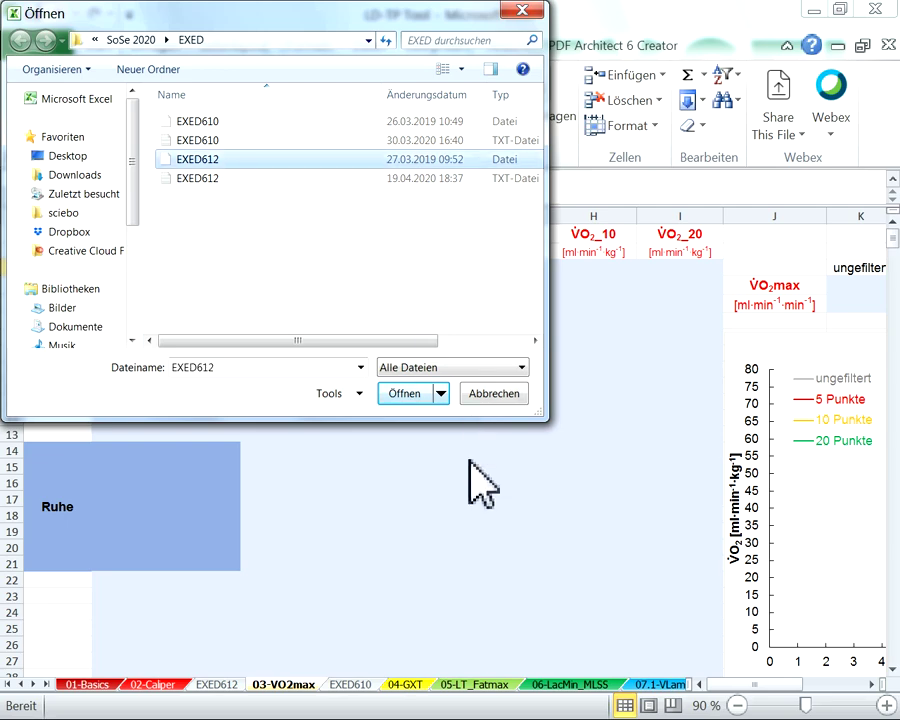
left_click(406, 396)
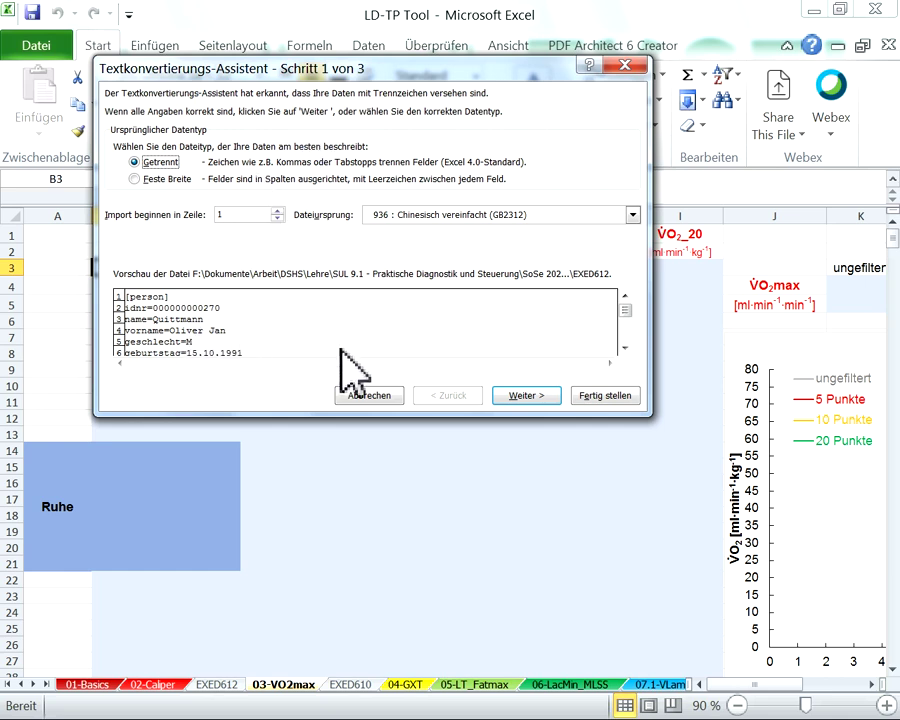
left_click(517, 400)
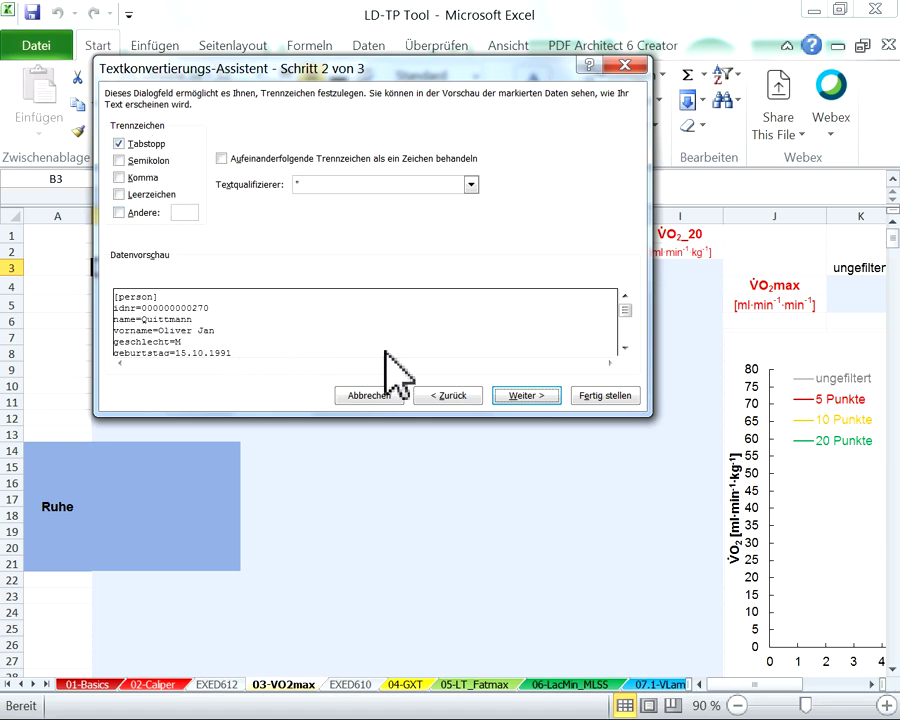
left_click(120, 177)
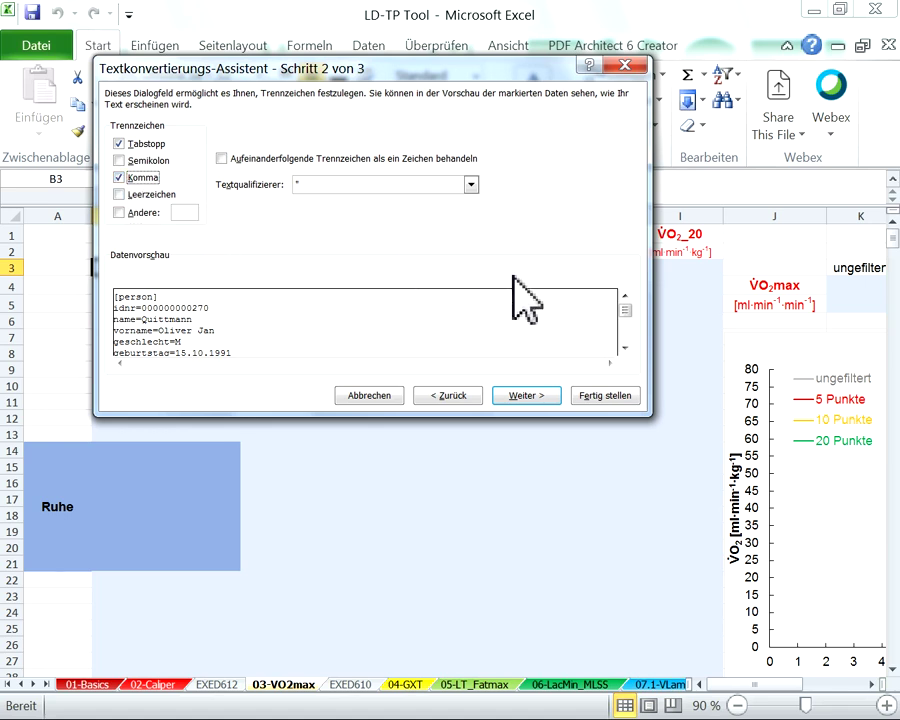
left_click(625, 348)
left_click(625, 348)
left_click_drag(625, 348, 627, 328)
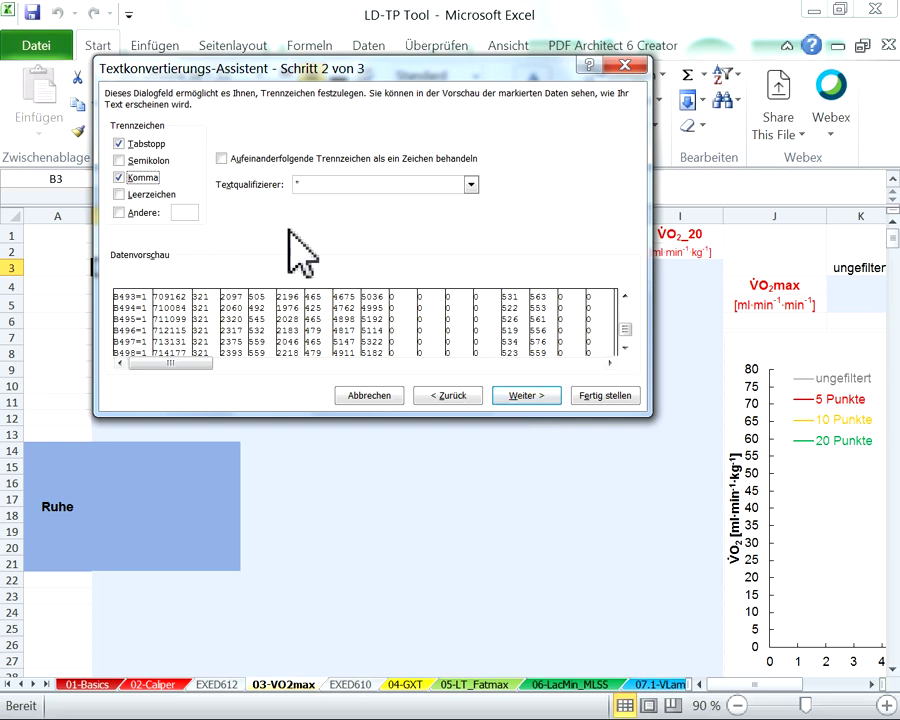
left_click(543, 398)
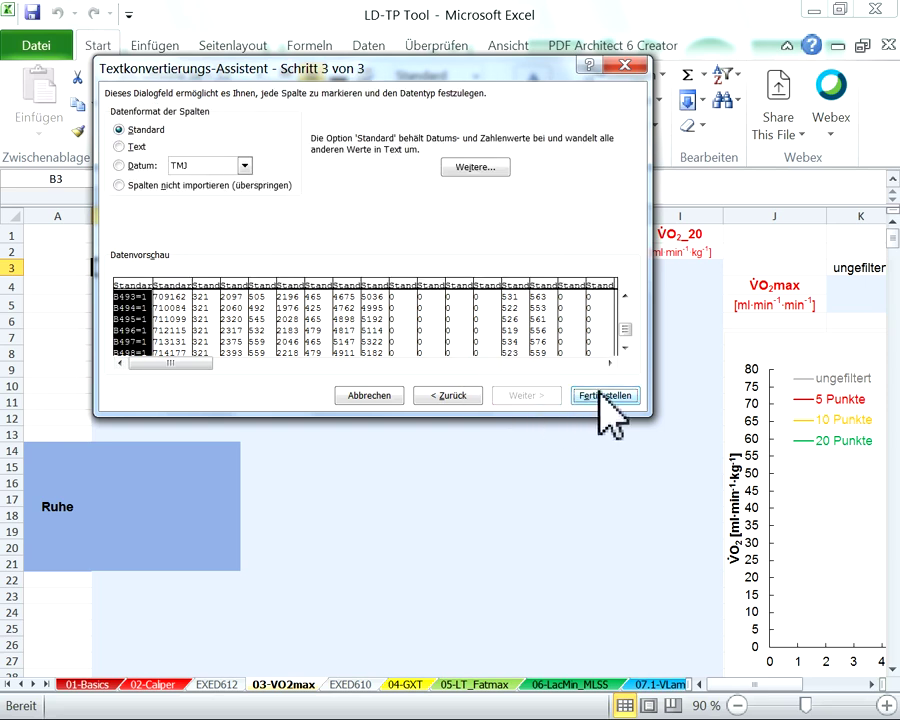
left_click(600, 395)
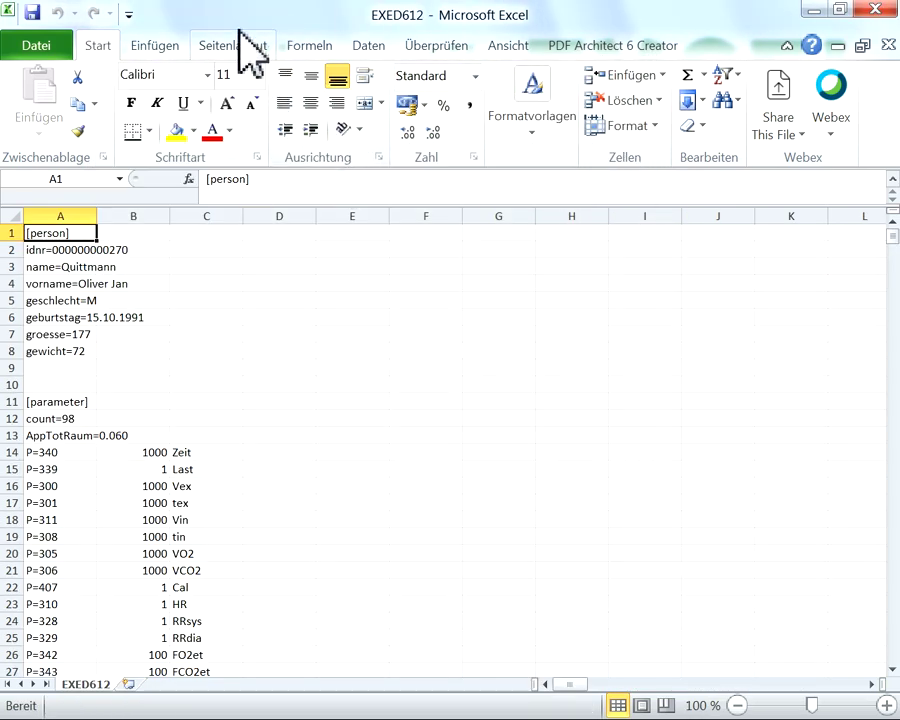
Step: Examine the imported person details and the parameter names in column C down to the start of the [Data] block
left_click(88, 268)
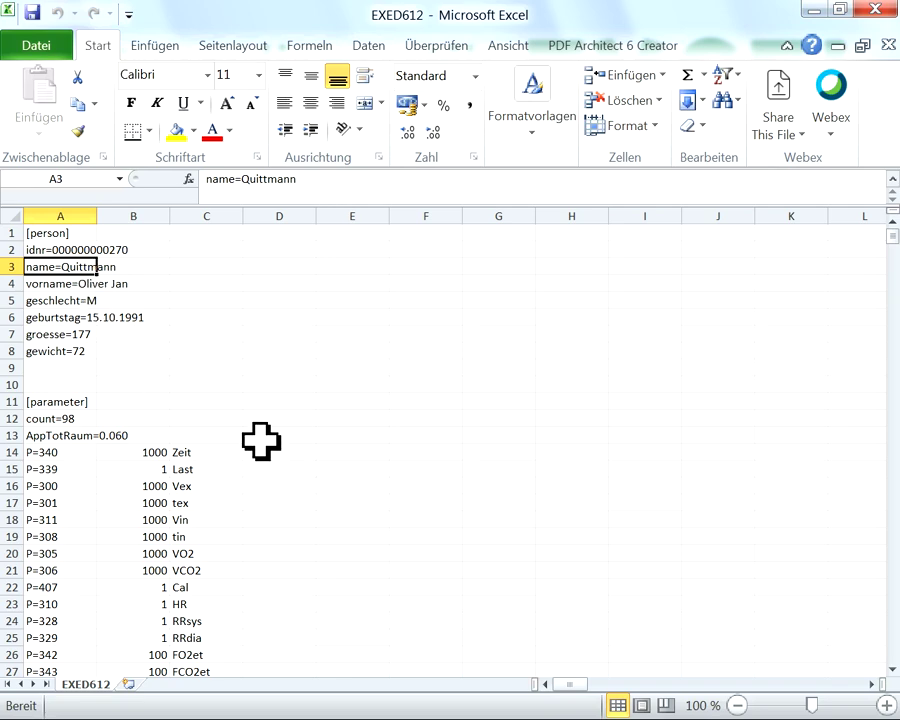
scroll(258, 386, "down", 2)
scroll(258, 386, "up", 1)
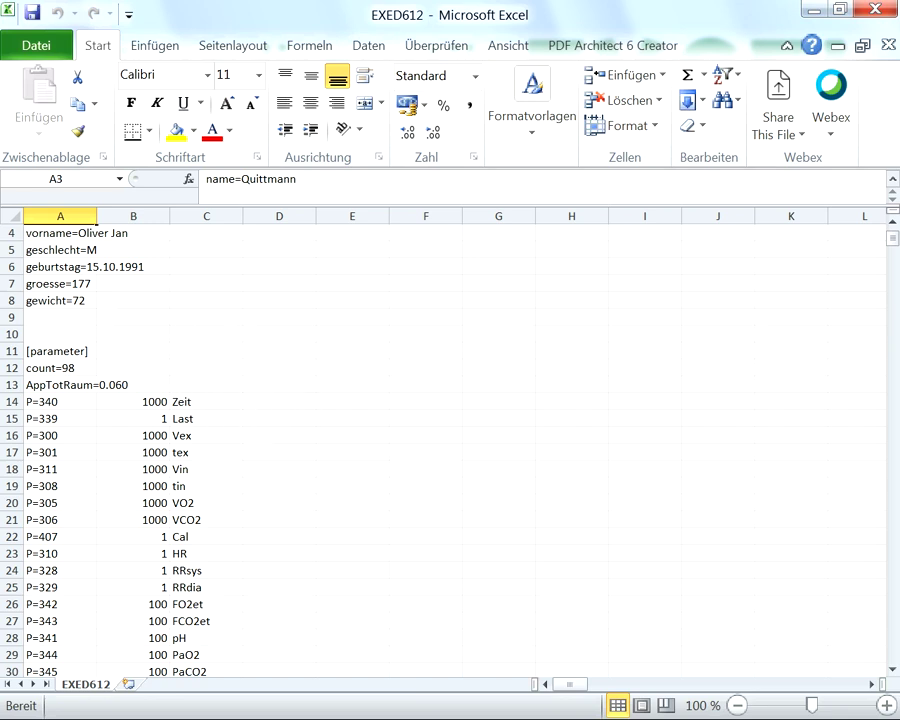
key("ctrl+Tab")
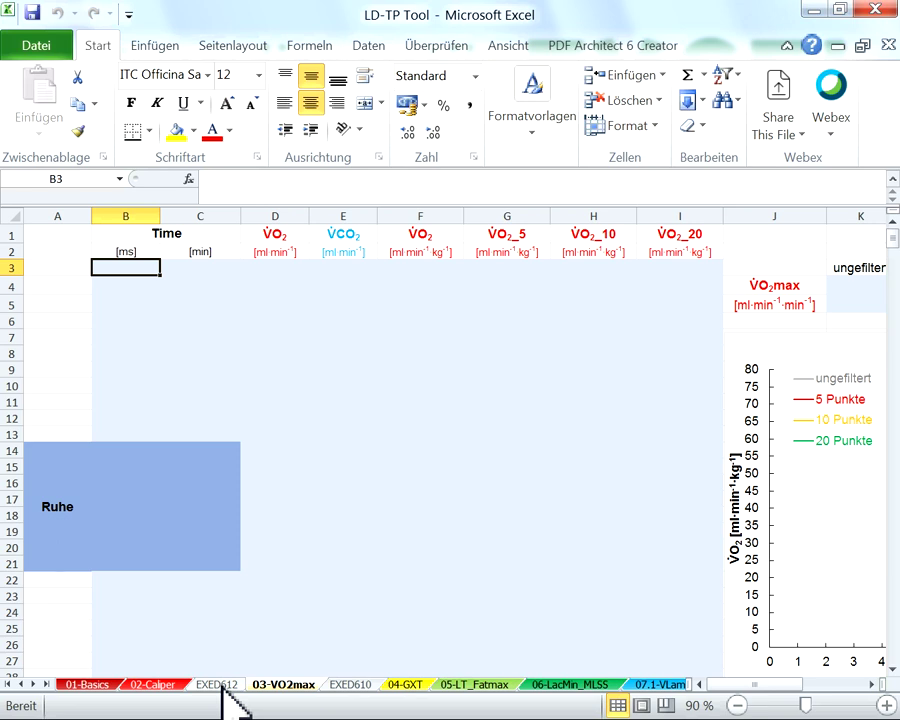
key("ctrl+Tab")
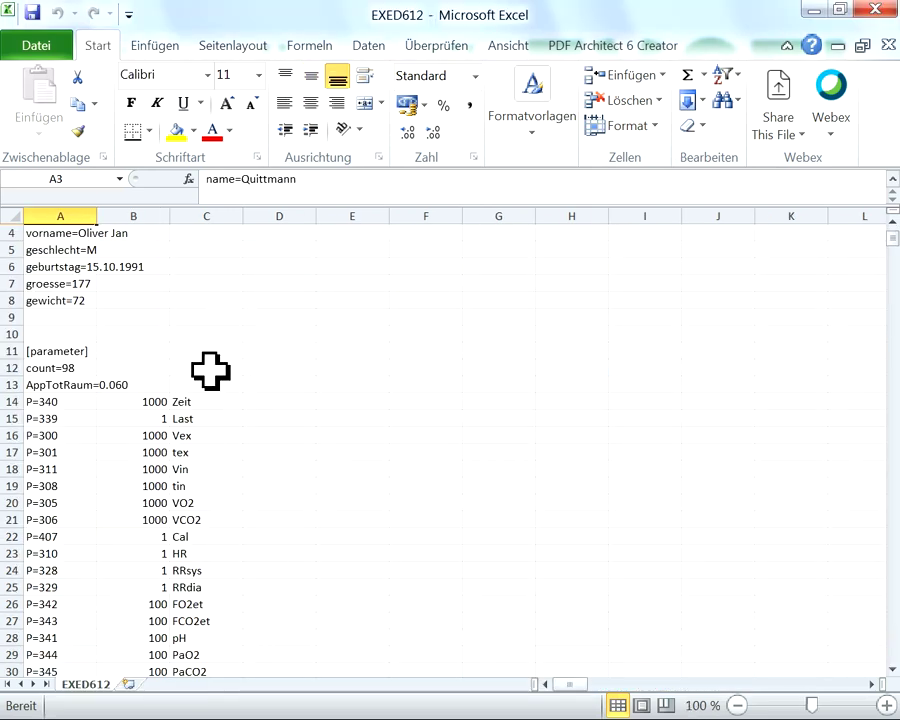
scroll(212, 385, "up", 1)
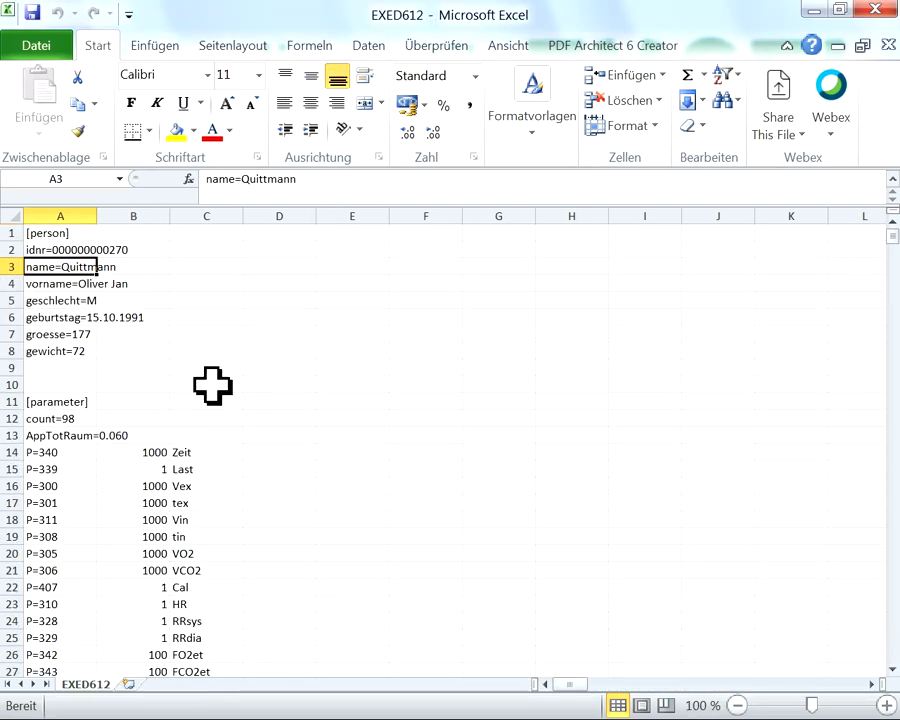
scroll(211, 383, "down", 2)
left_click(211, 356)
left_click_drag(212, 372, 203, 636)
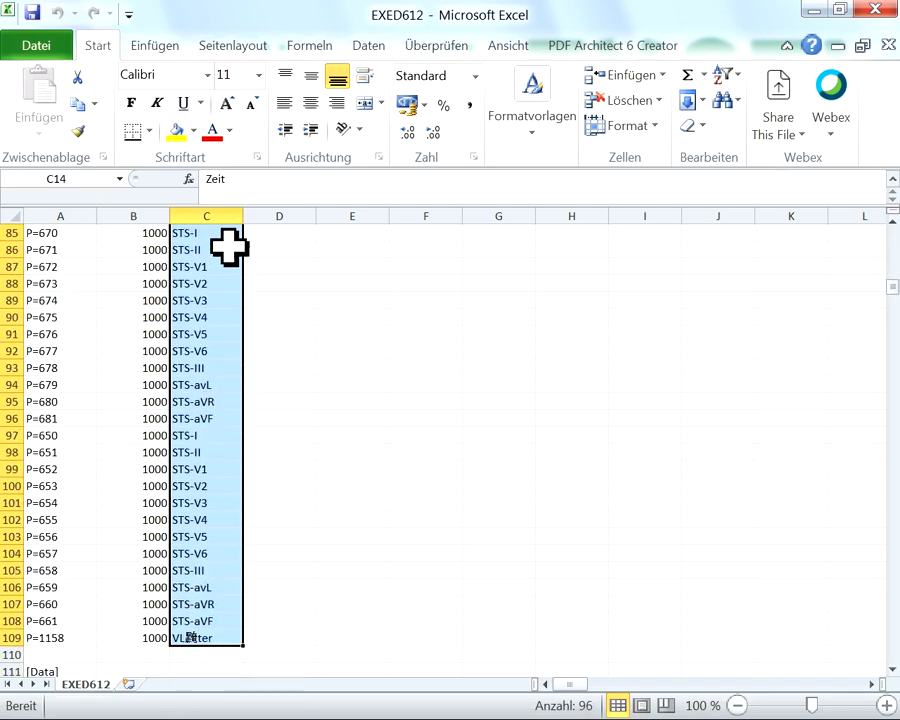
scroll(213, 272, "down", 12)
scroll(214, 271, "up", 6)
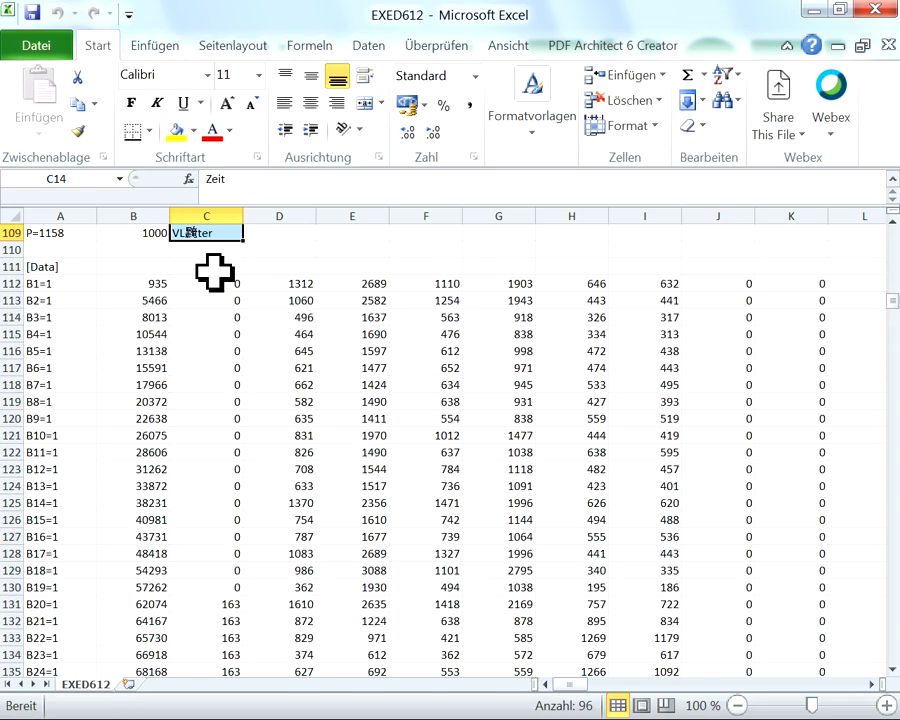
Step: Compare the empty header cells of row 111 above the data columns with the parameter names listed from C14 downward
left_click_drag(129, 368, 770, 370)
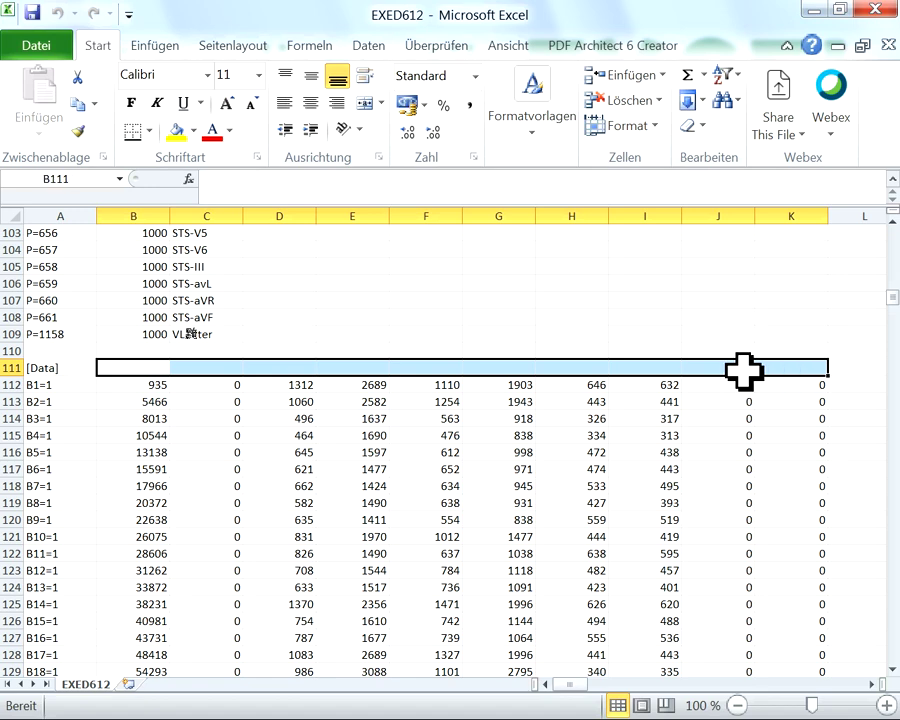
left_click(122, 369)
left_click_drag(122, 369, 718, 375)
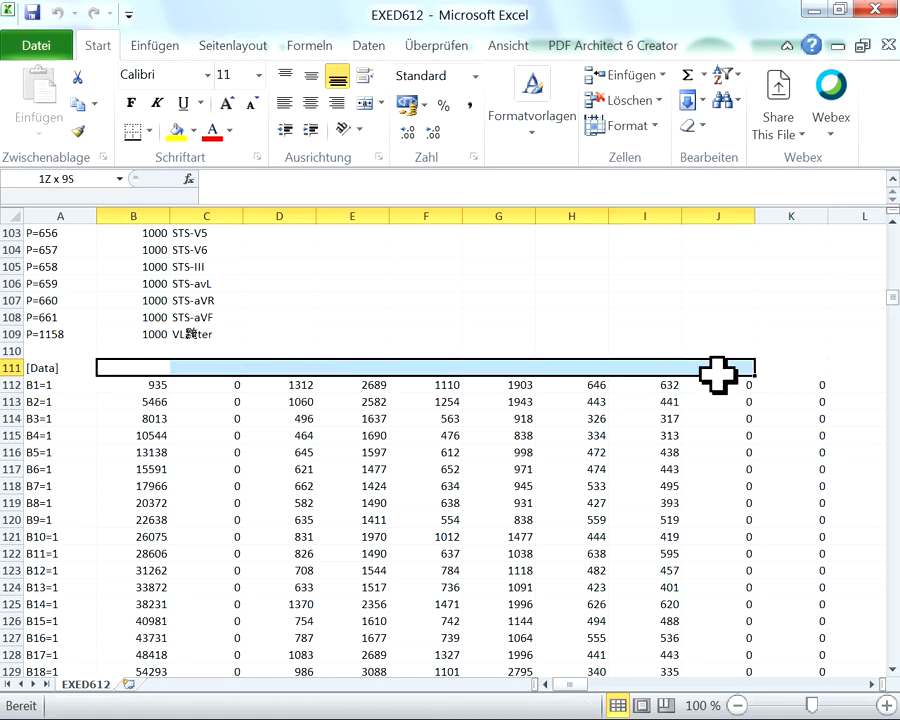
left_click_drag(718, 375, 718, 375)
left_click_drag(234, 336, 213, 322)
left_click(321, 265)
scroll(311, 341, "up", 11)
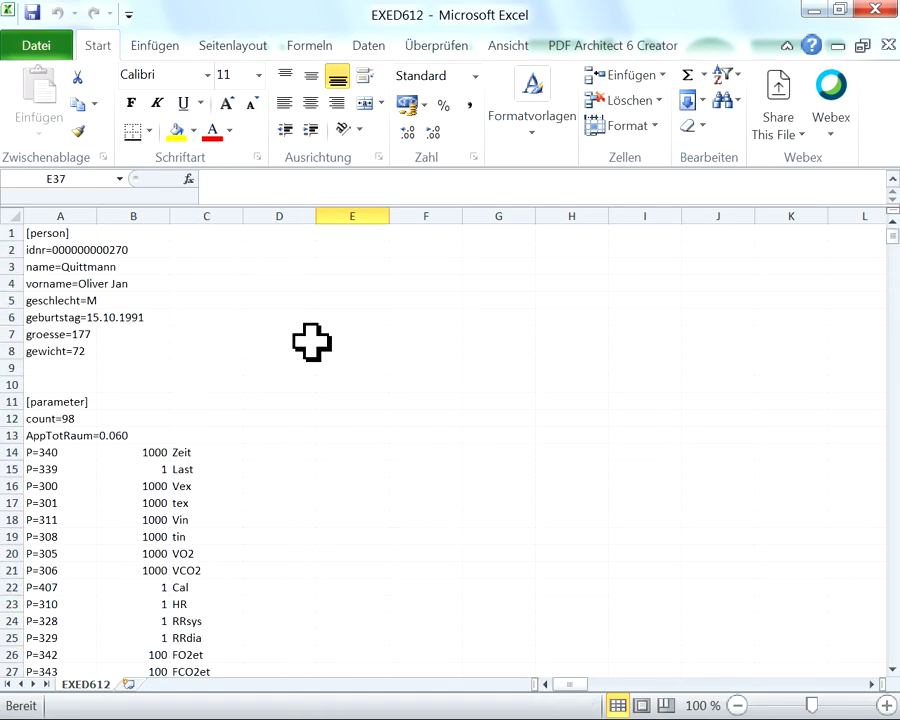
scroll(311, 341, "down", 4)
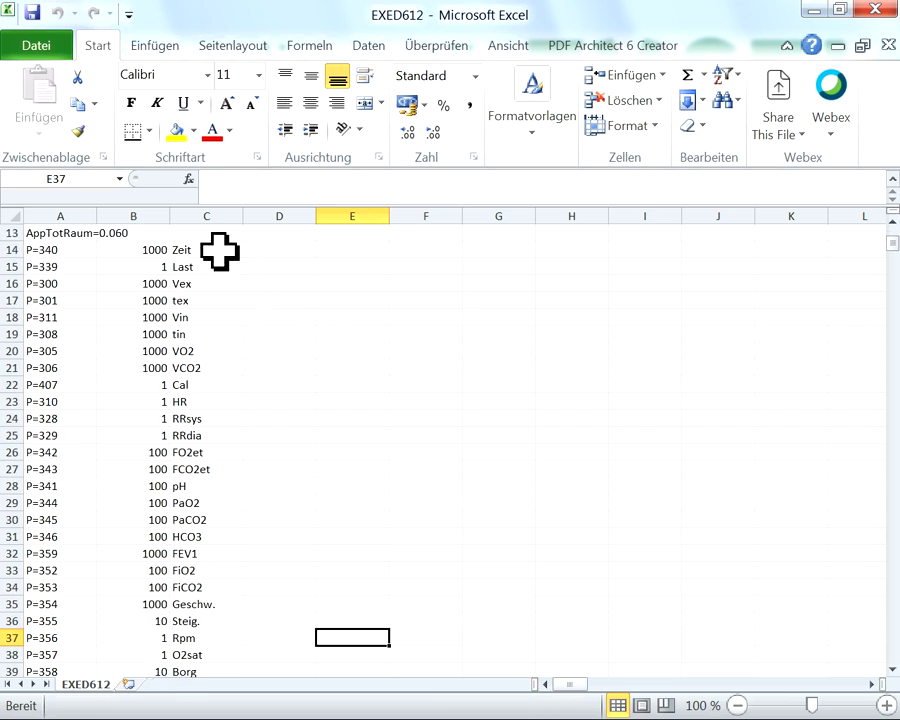
left_click(219, 251)
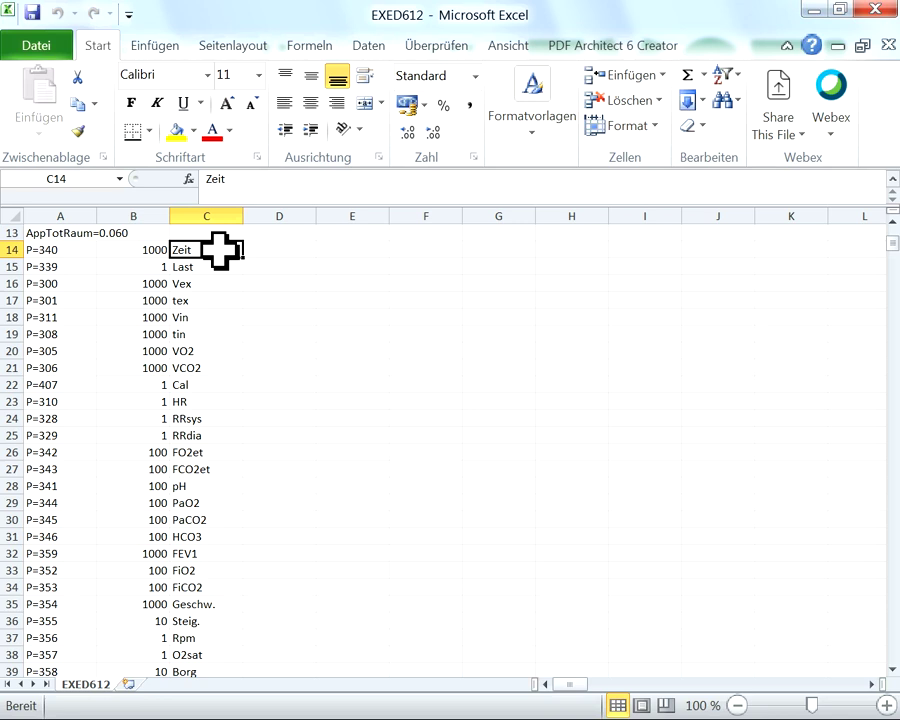
left_click_drag(219, 251, 217, 539)
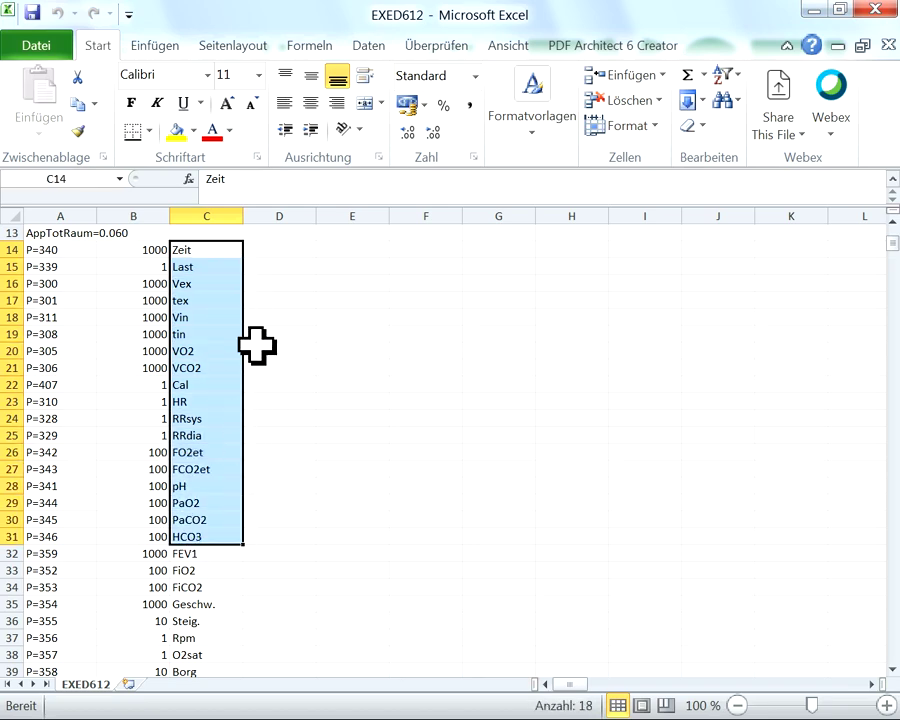
left_click_drag(217, 257, 275, 362)
scroll(227, 321, "up", 17)
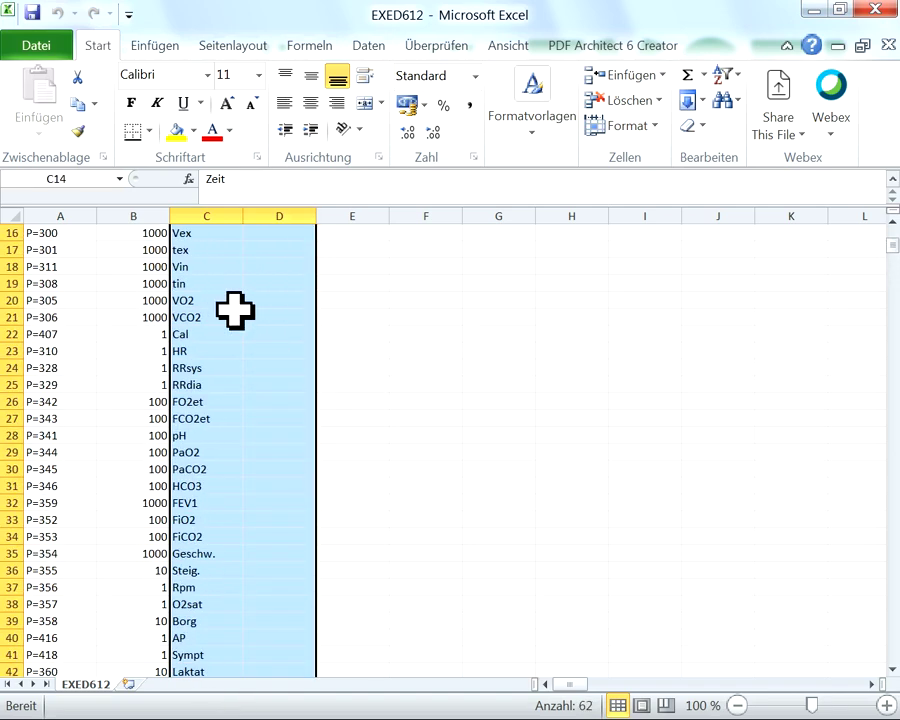
scroll(234, 308, "up", 5)
scroll(230, 328, "down", 3)
Step: Copy the parameter names in C14:C109 and paste them transposed as column headers starting at B111
left_click(213, 305)
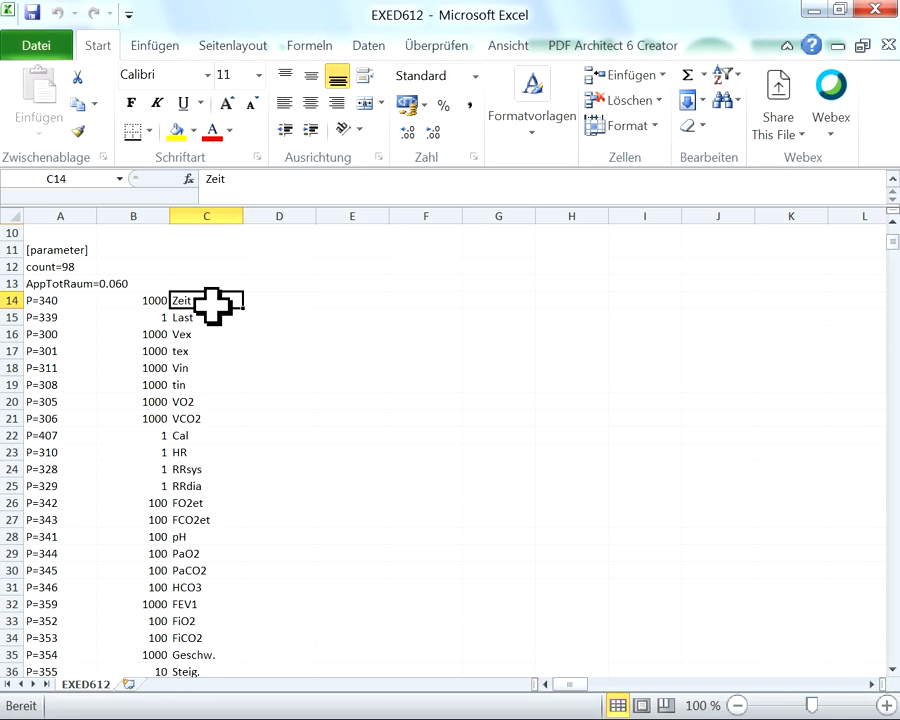
key("ctrl+shift+Down")
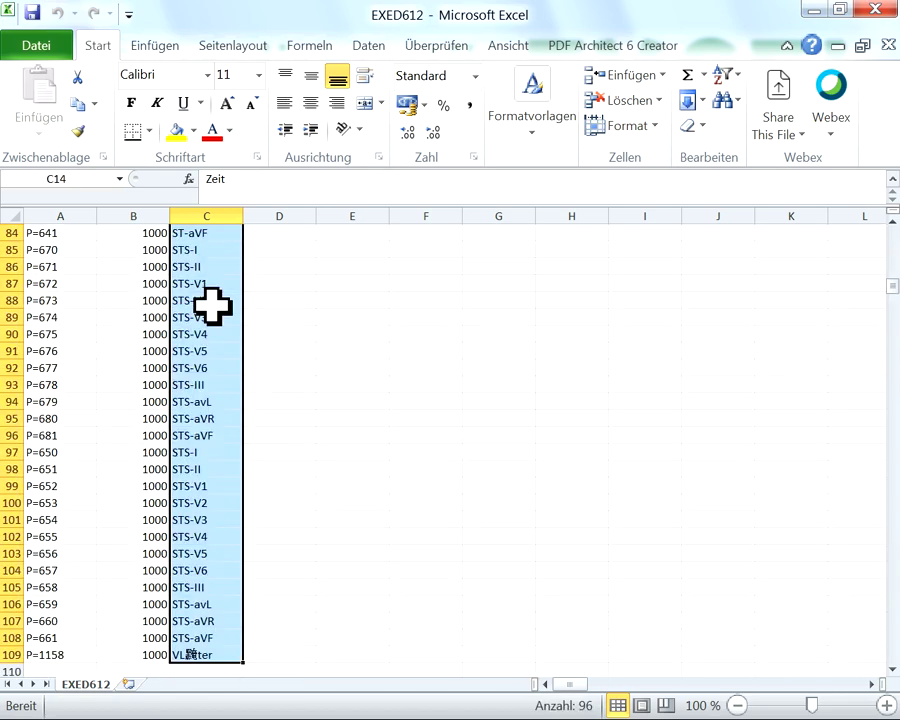
scroll(210, 530, "down", 2)
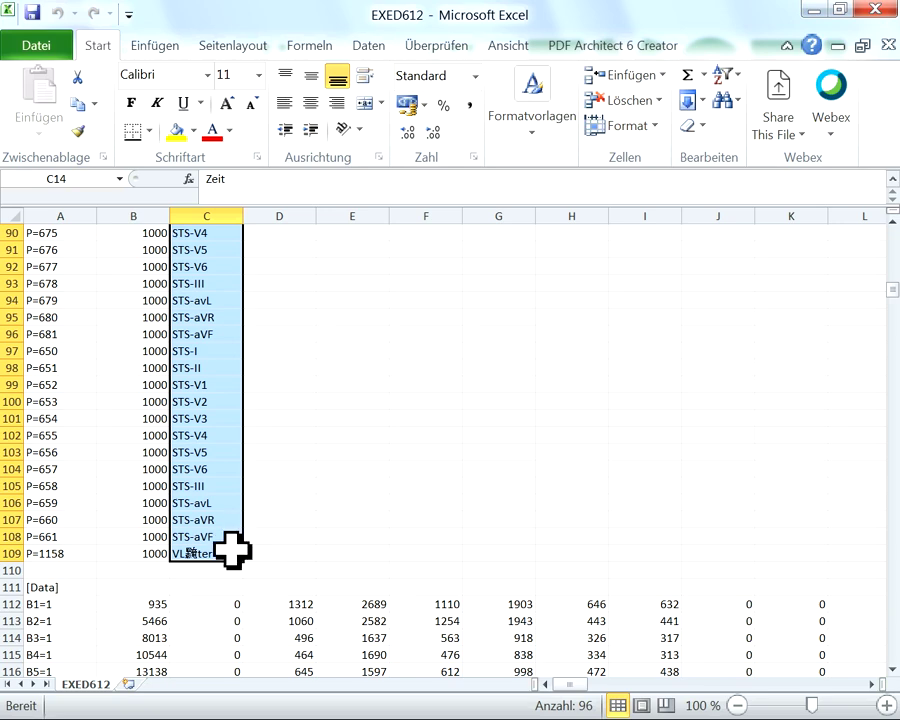
key("ctrl+c")
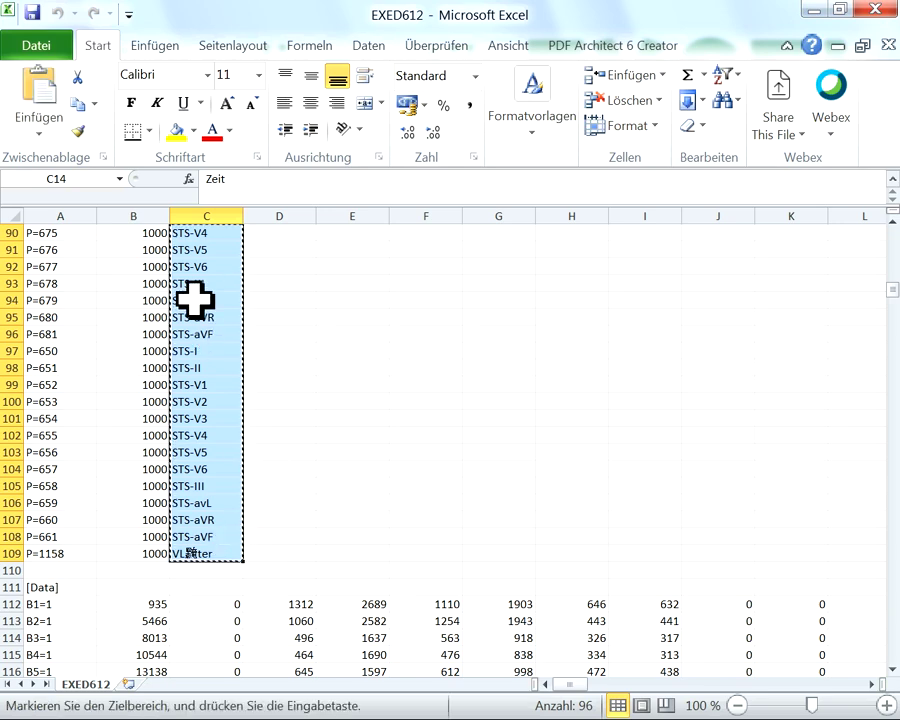
scroll(200, 300, "down", 2)
scroll(193, 338, "down", 1)
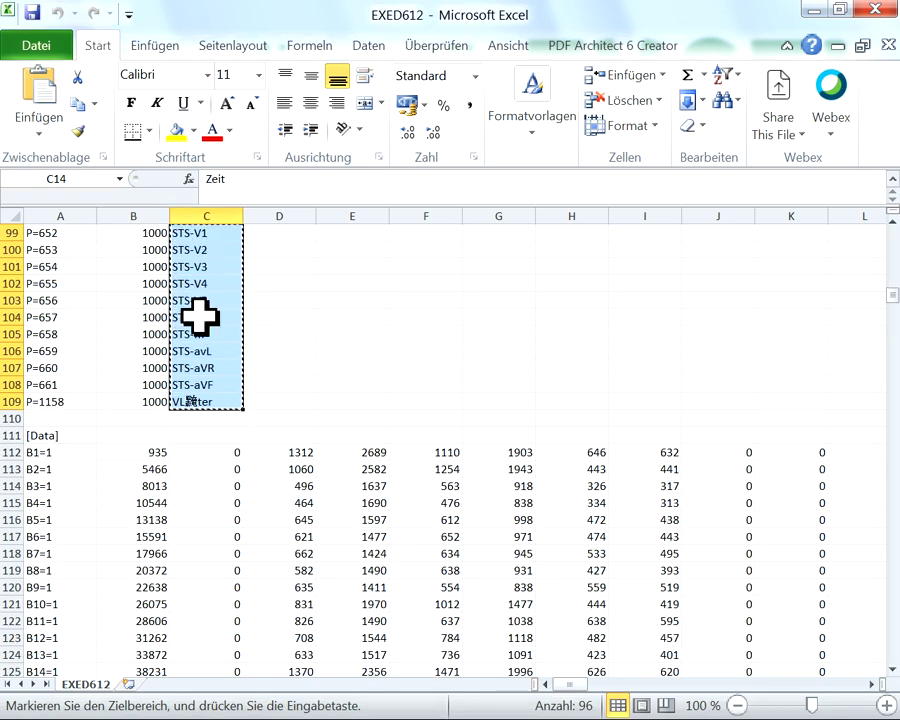
right_click(141, 439)
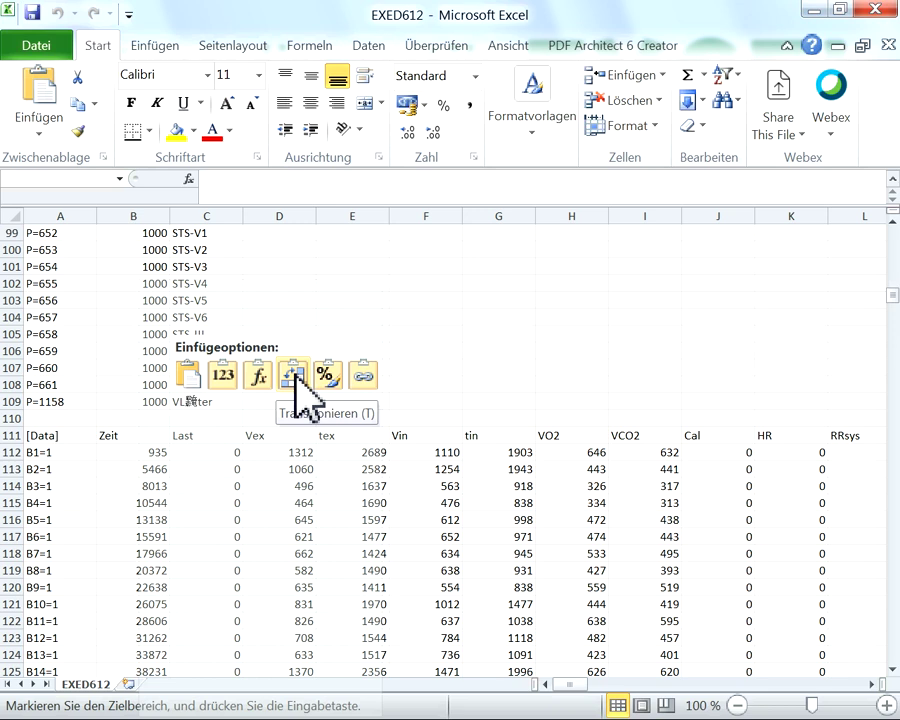
left_click(295, 378)
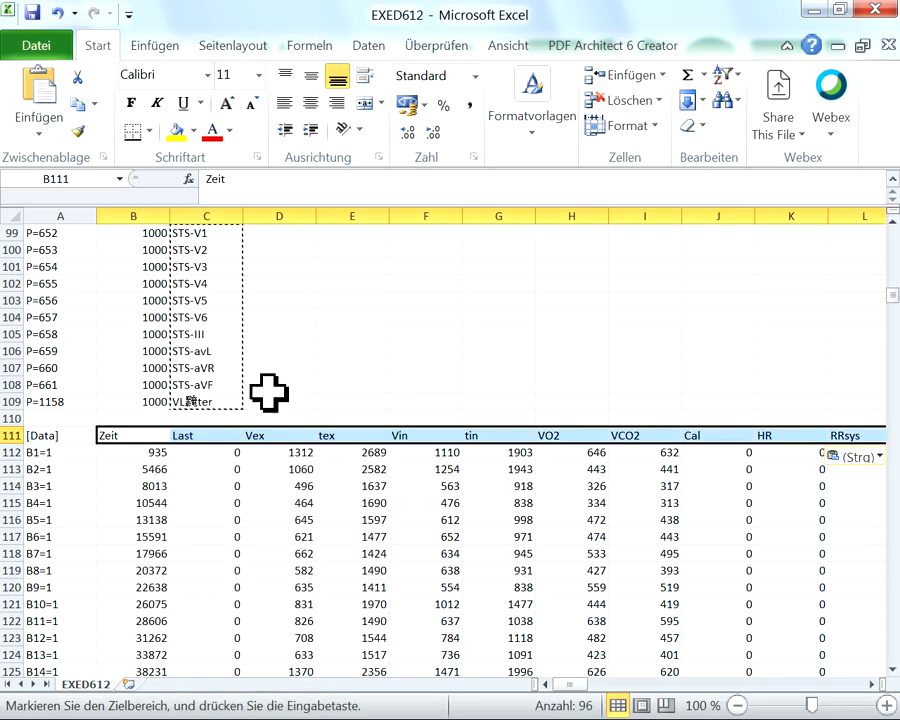
left_click(275, 389)
Step: Copy all Zeit values from B112 down and paste them as values from B3 on the 03-VO2max sheet of the LD-TP Tool workbook
left_click_drag(136, 436, 140, 558)
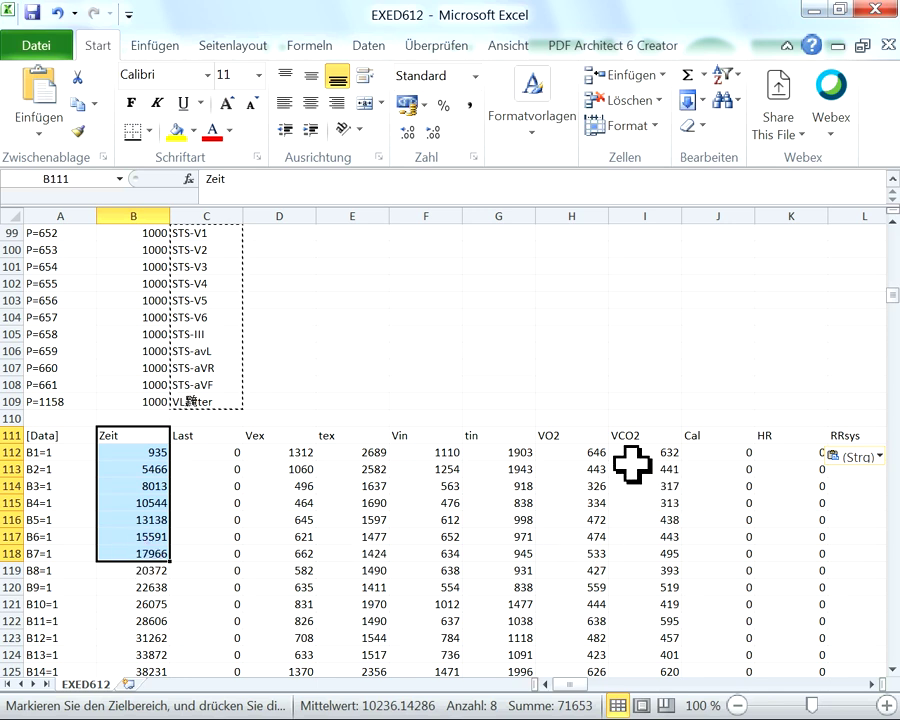
left_click_drag(590, 440, 663, 550)
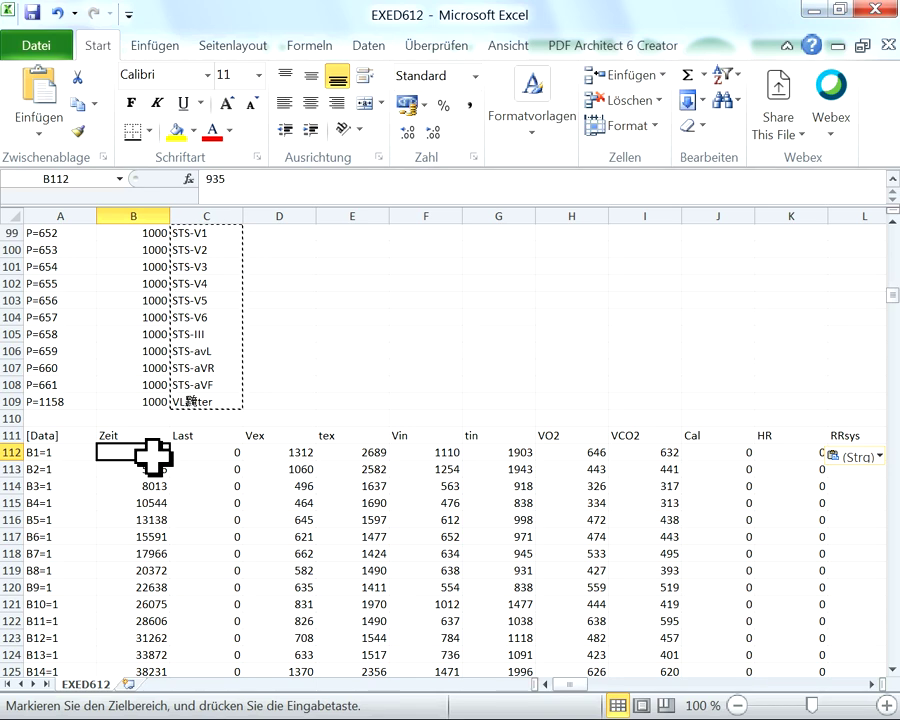
key("ctrl+shift+Down")
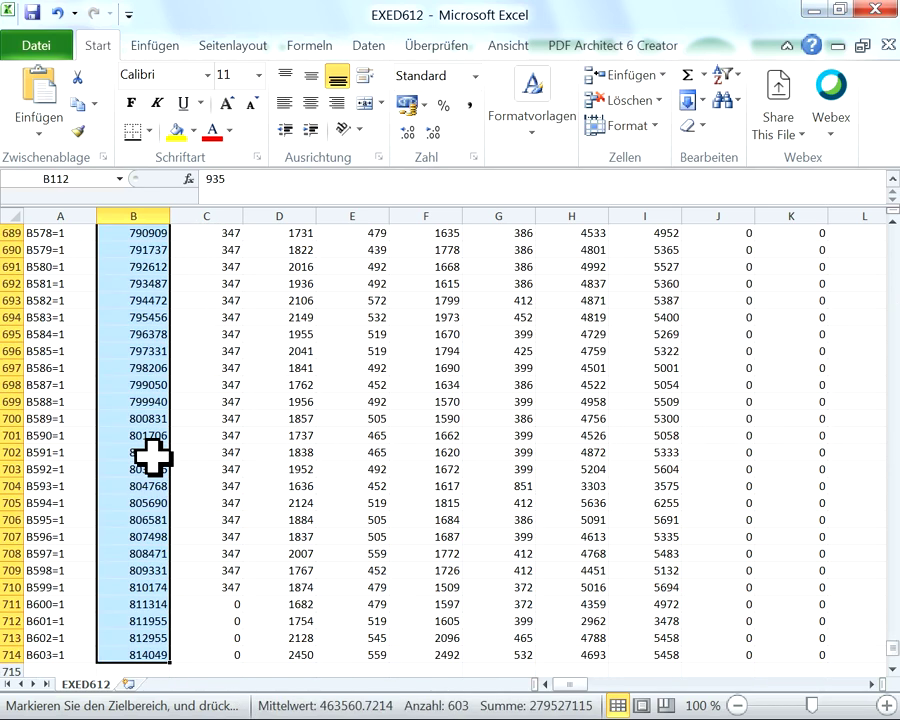
key("ctrl+c")
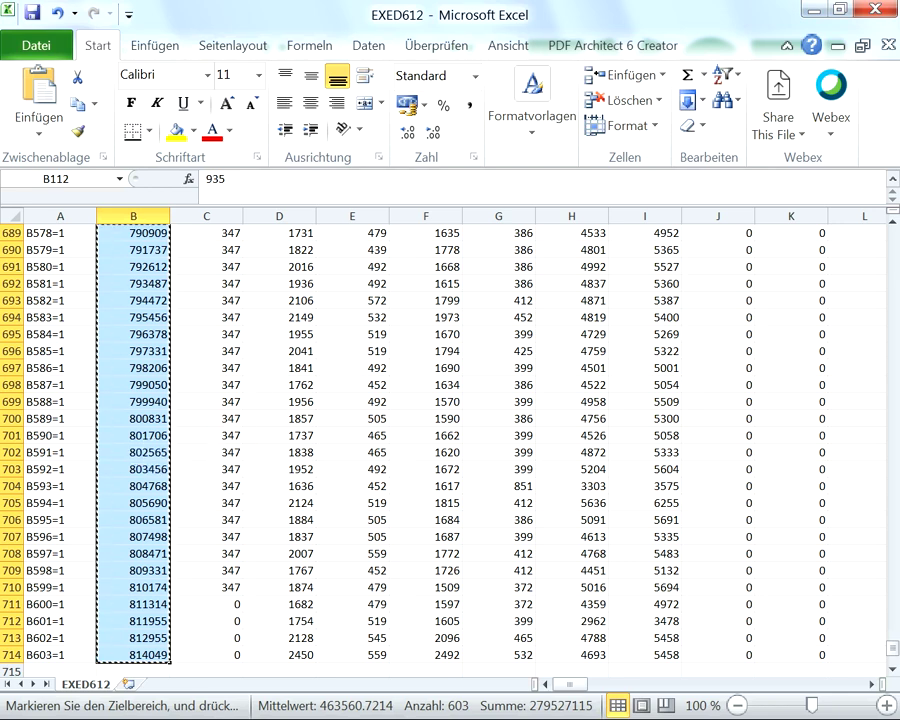
key("alt+Tab")
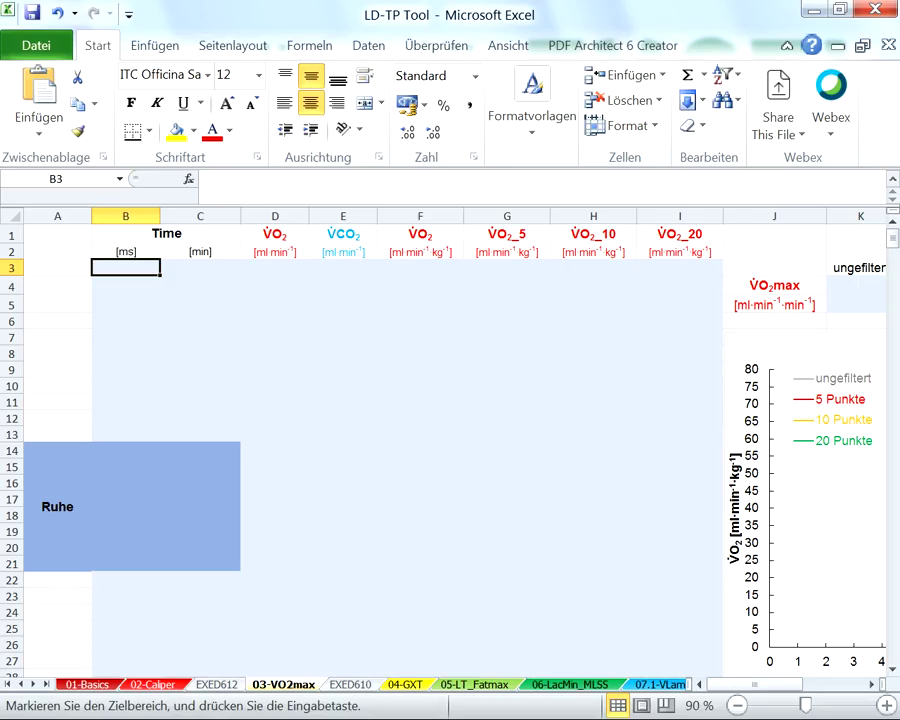
right_click(139, 266)
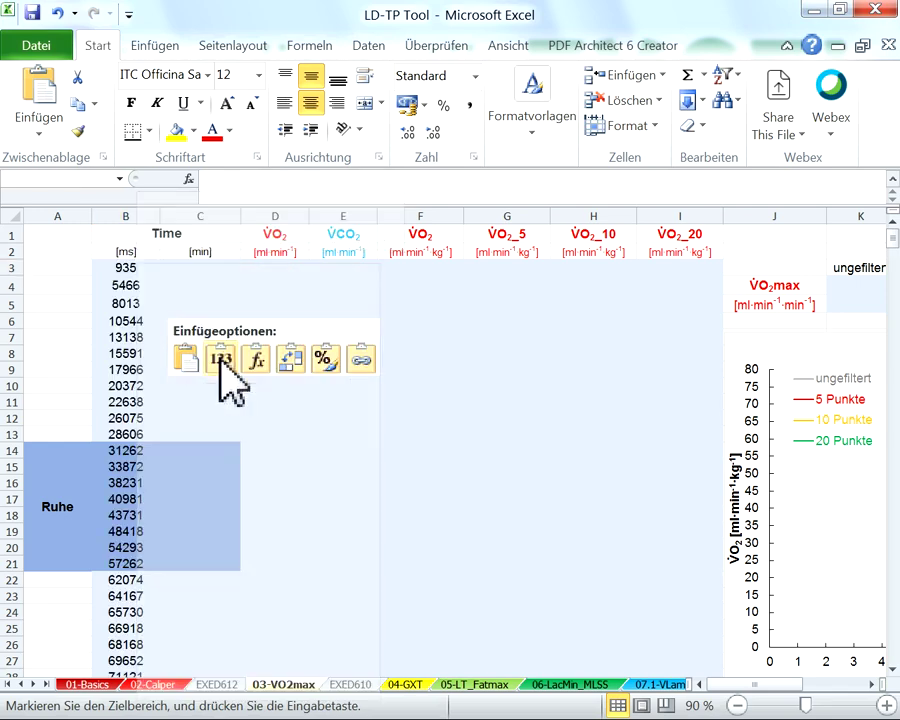
left_click(221, 358)
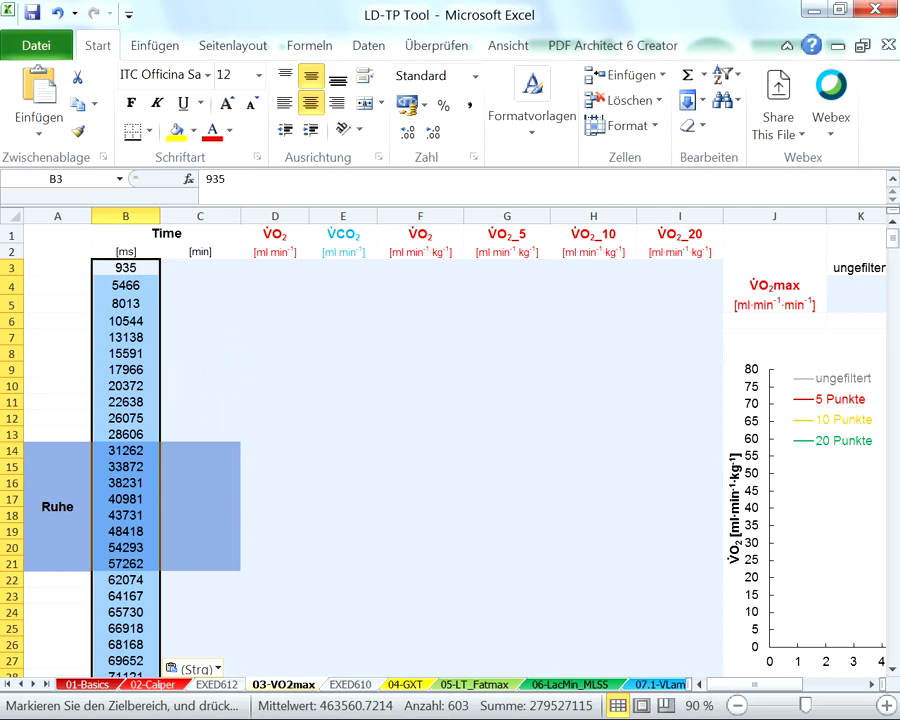
Step: Copy all VO2 and VCO2 values from H112:I112 down in EXED612 and paste them as values from D3 on the 03-VO2max sheet
key("alt+Tab")
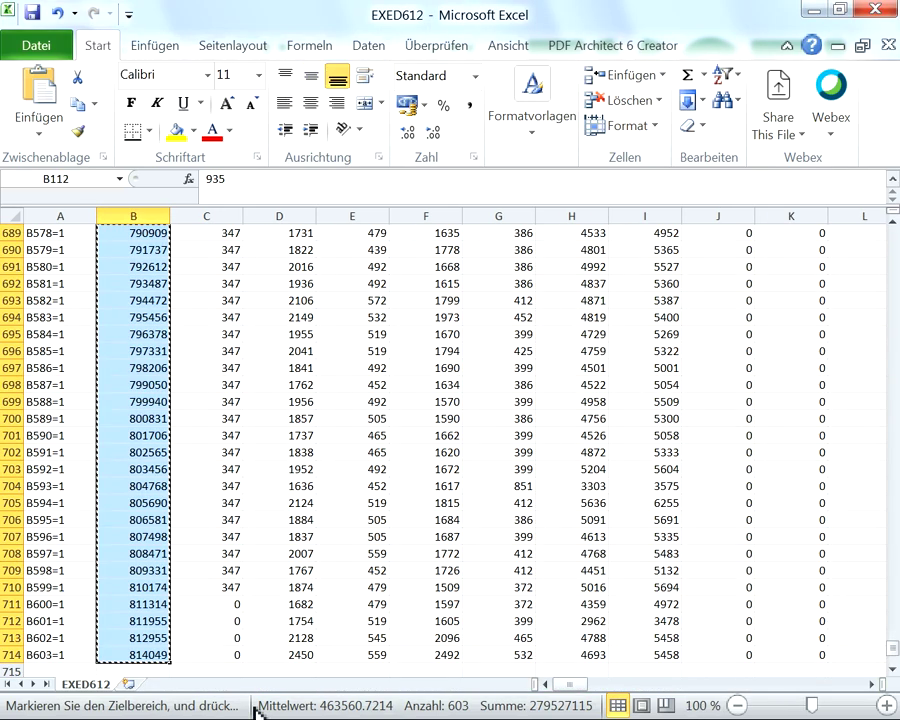
left_click_drag(895, 668, 893, 311)
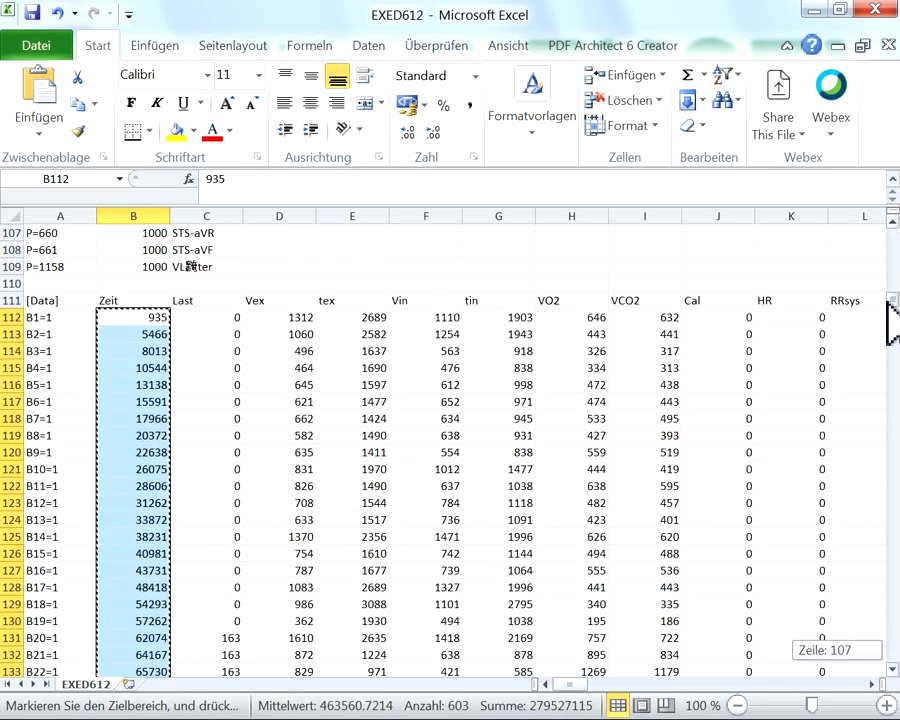
left_click_drag(597, 317, 620, 322)
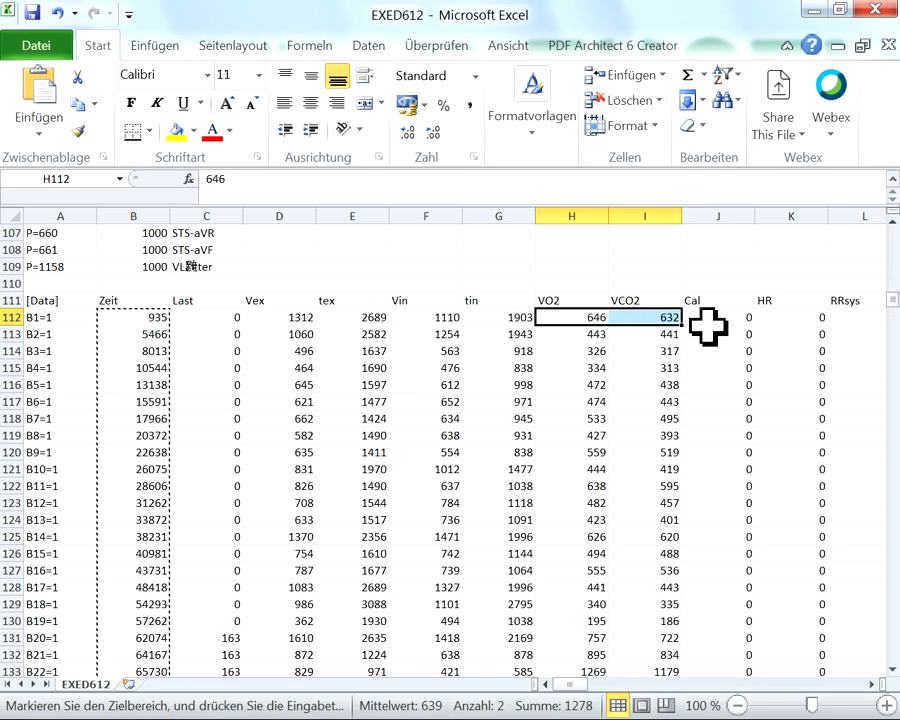
key("ctrl+shift+Down")
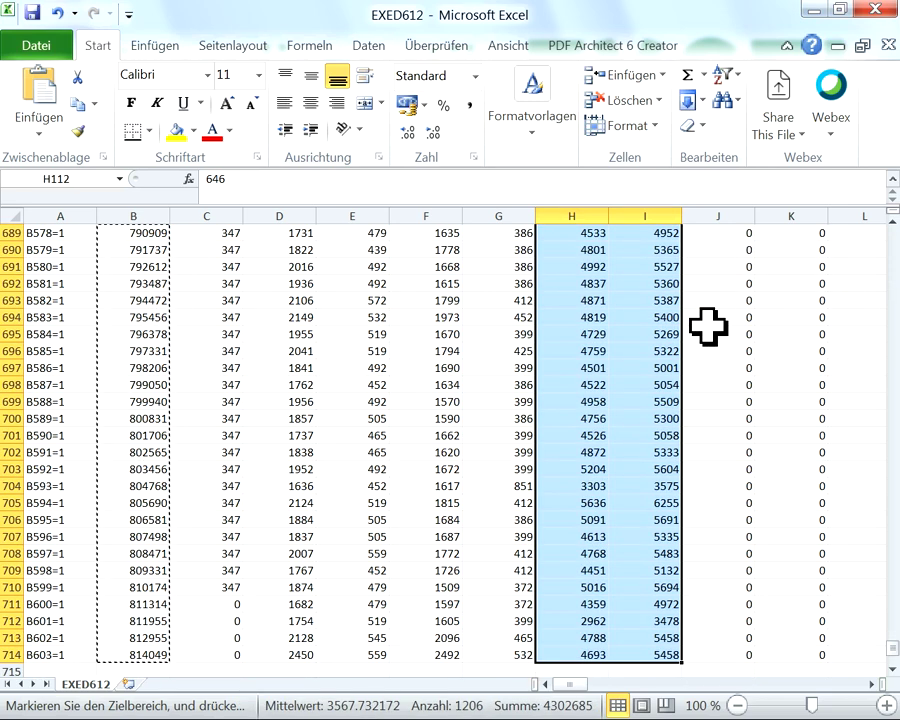
key("ctrl+c")
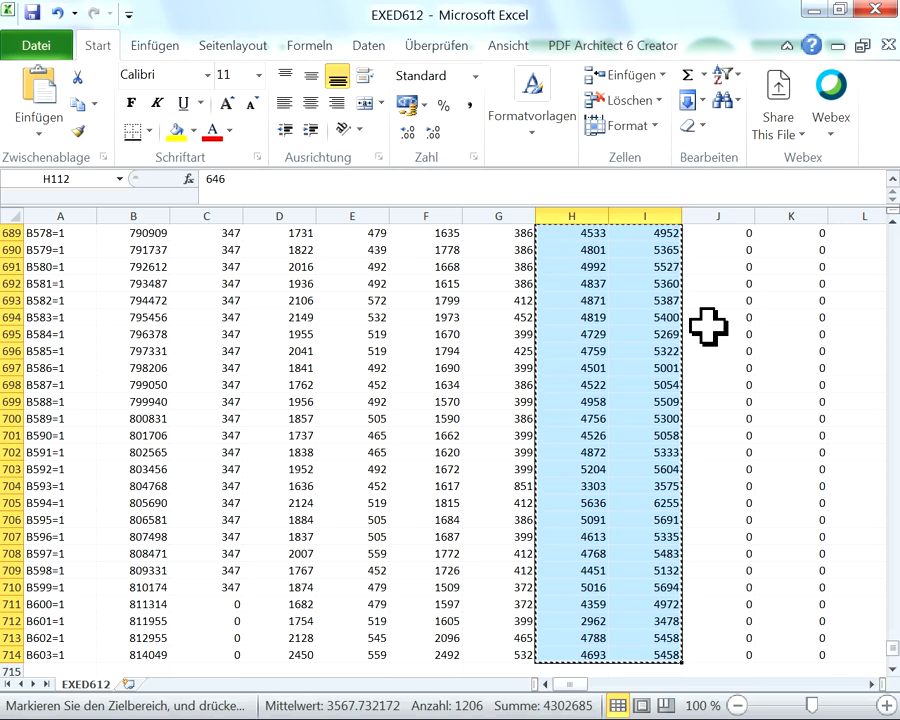
key("alt+Tab")
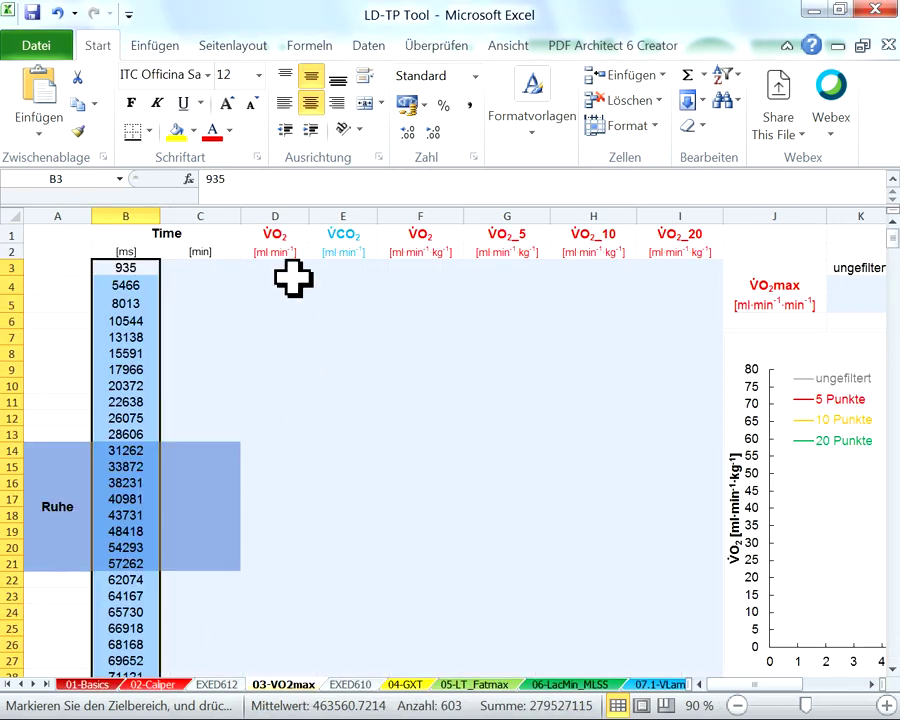
right_click(289, 268)
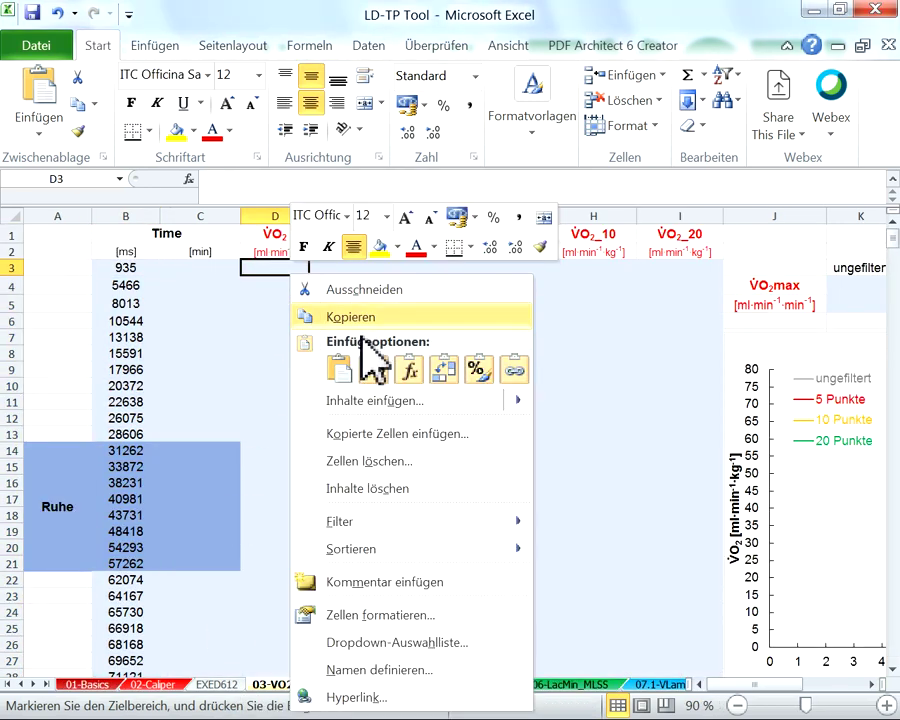
left_click(376, 368)
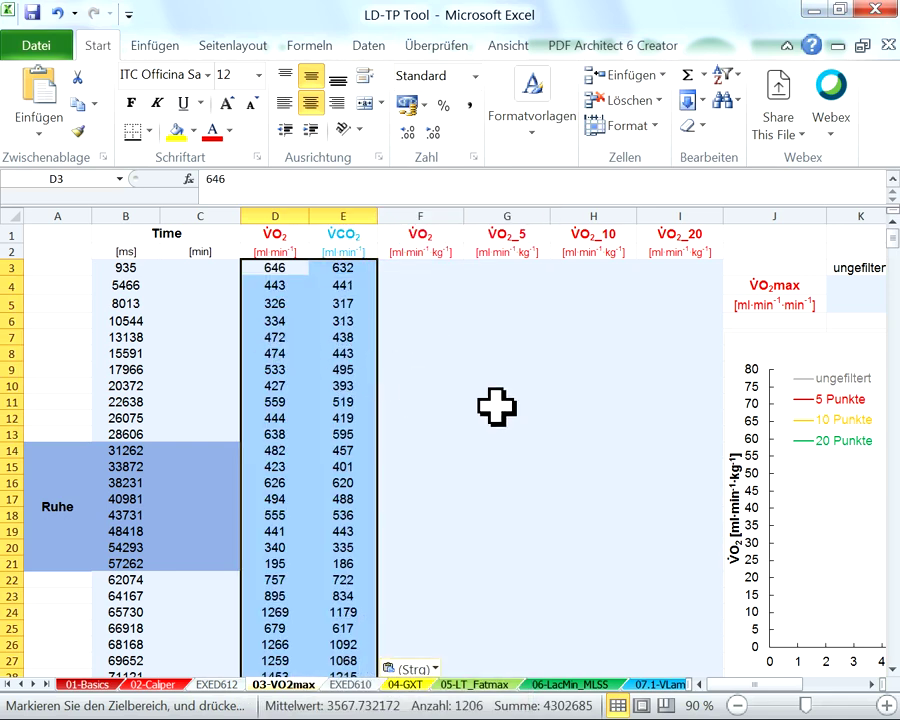
Step: Convert the time to minutes in C3 with =B3/1000/60 and fill the formula down to the last data row
left_click(207, 267)
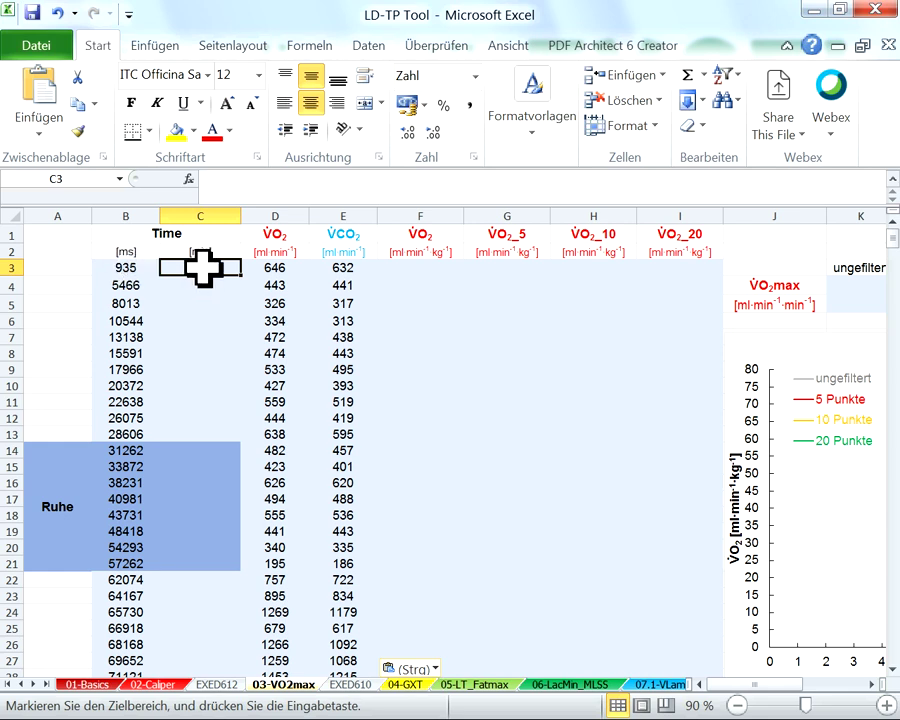
type("=")
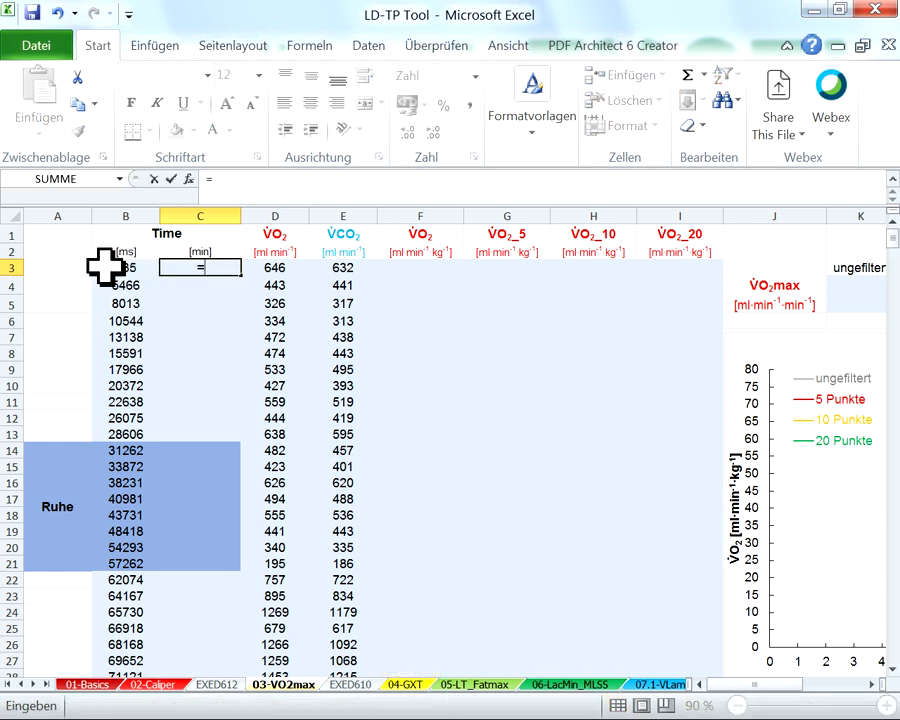
left_click(120, 266)
type("/1000")
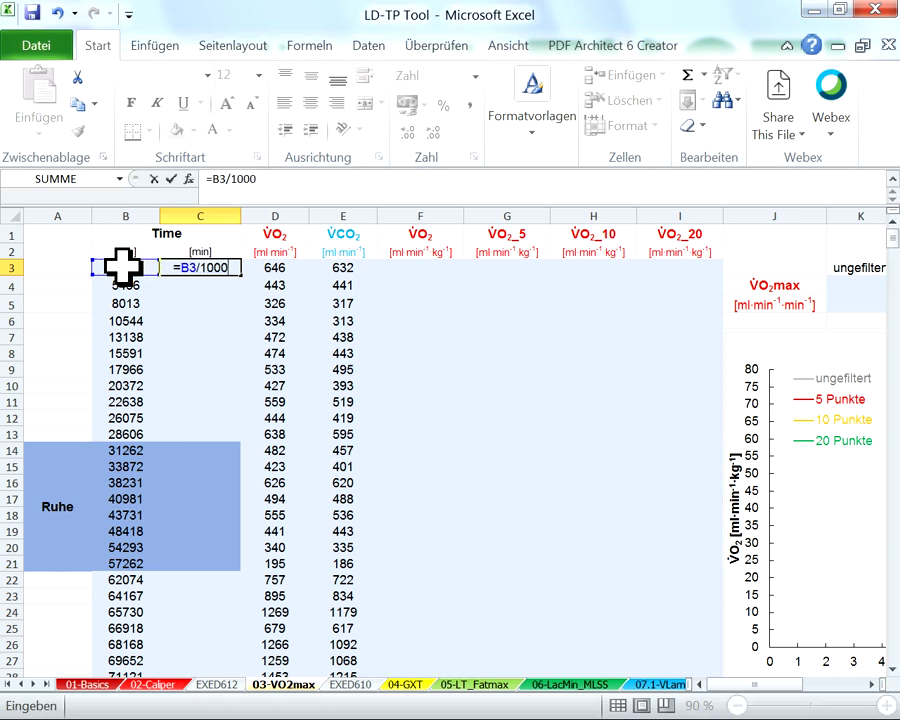
type("/600")
key("BackSpace")
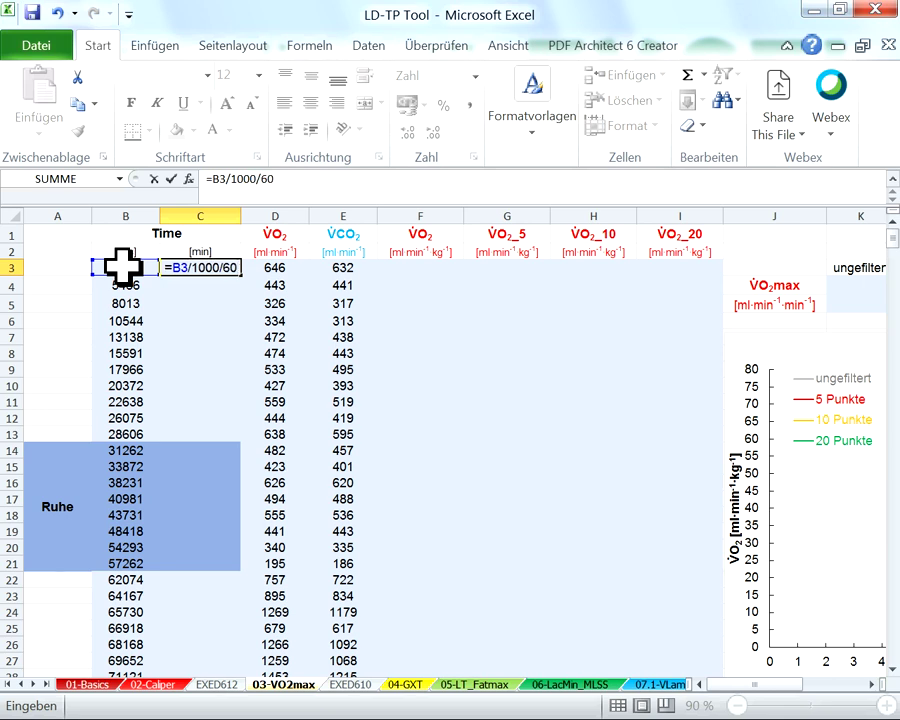
key("Return")
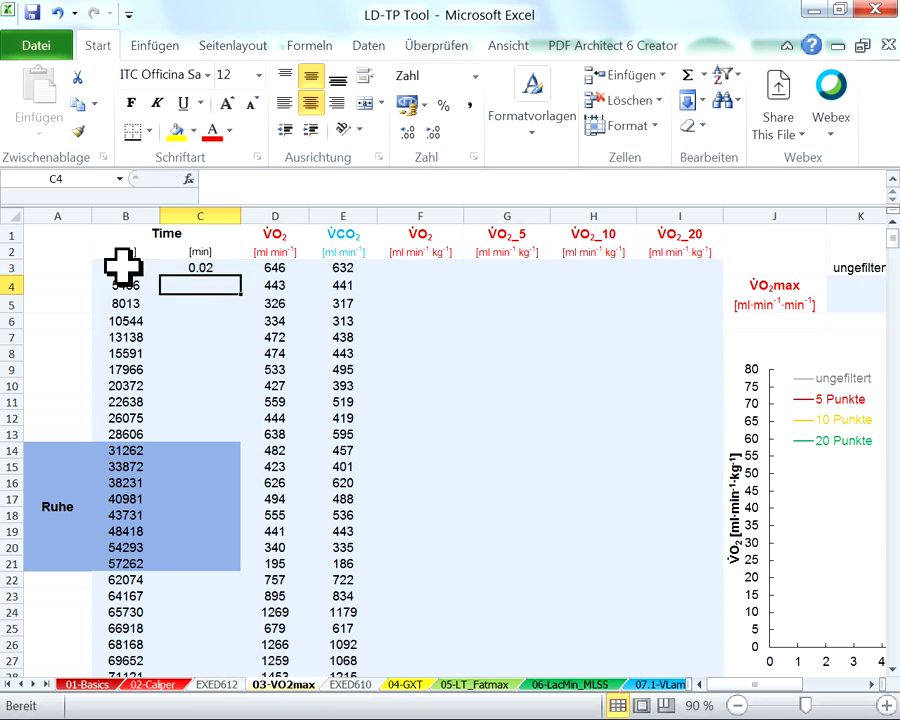
left_click(227, 270)
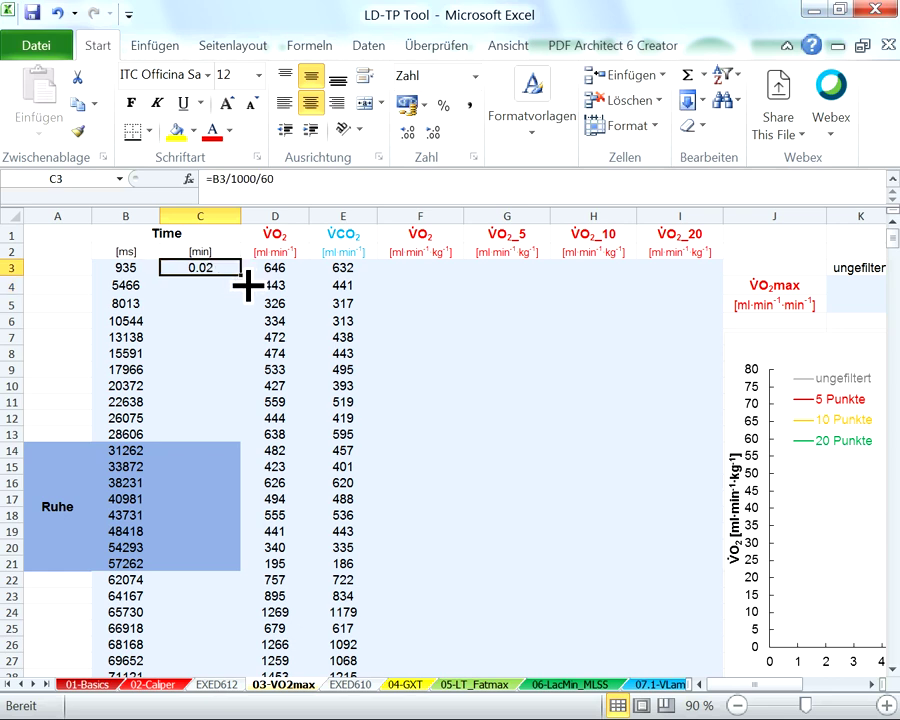
double_click(245, 282)
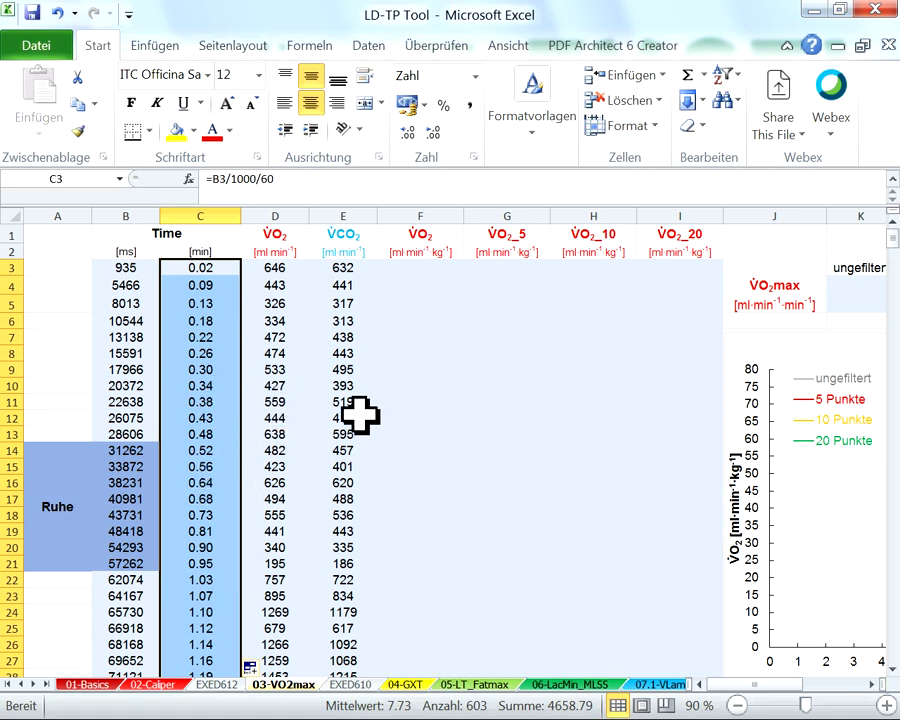
Step: Compare the absolute and relative VO2 column units and examine the body weight in E2 of the 02-Caliper sheet
left_click(418, 270)
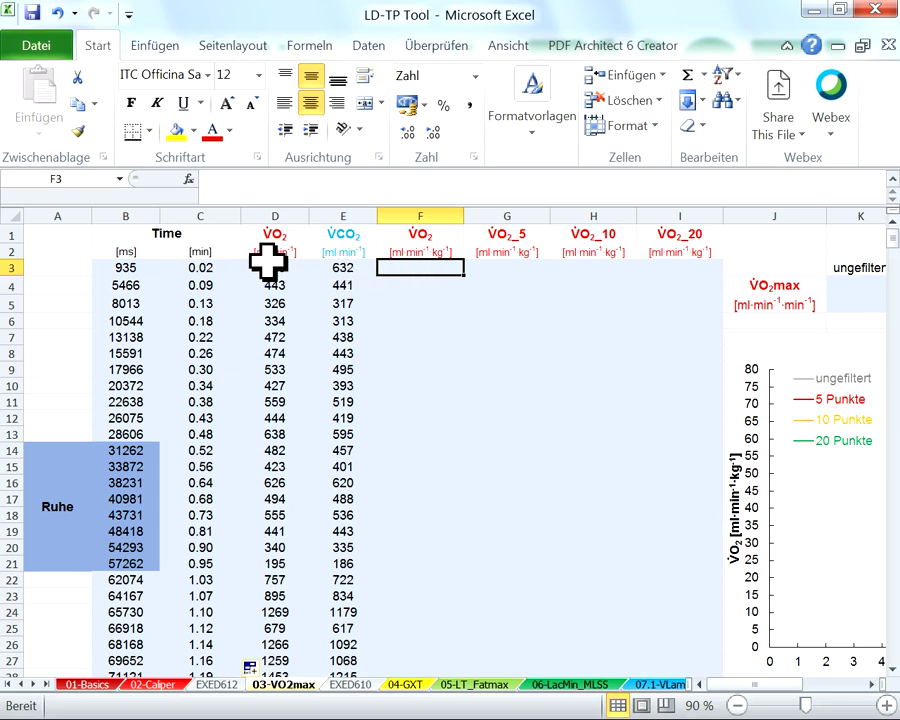
left_click_drag(268, 245, 275, 268)
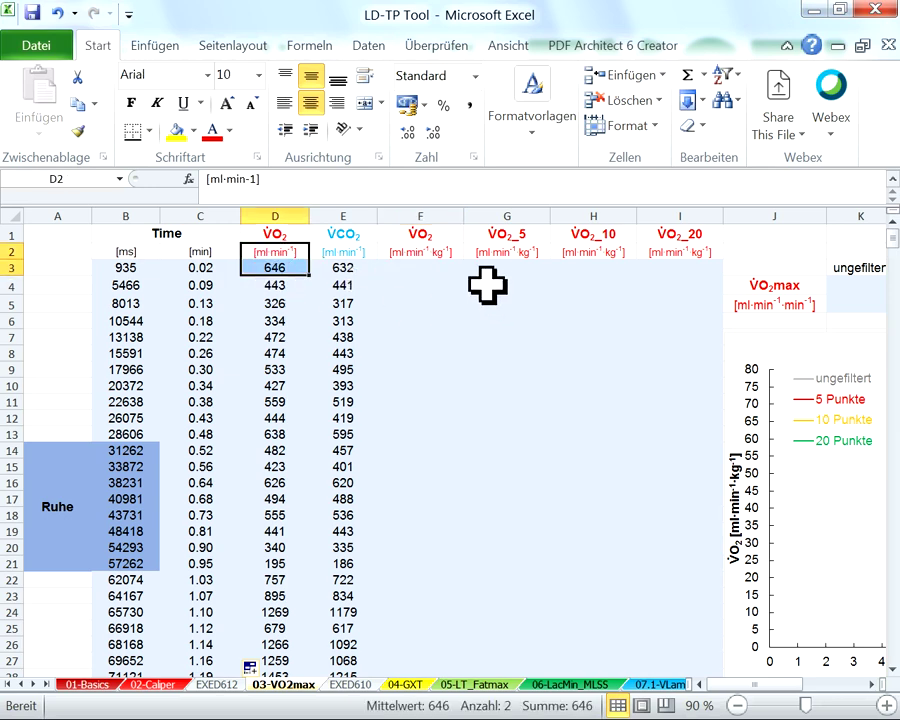
left_click(432, 268)
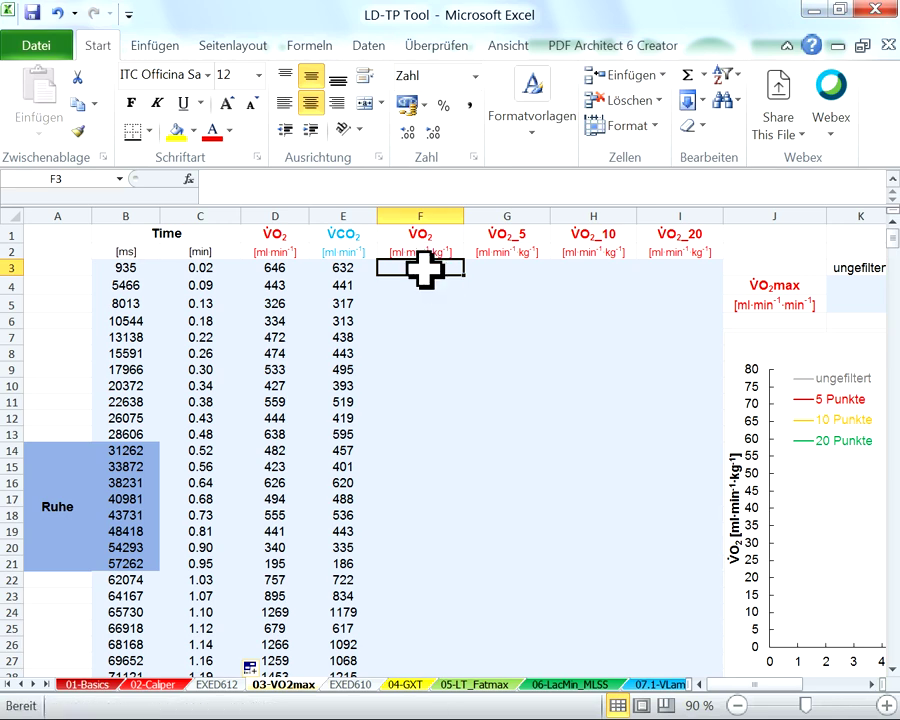
left_click(172, 688)
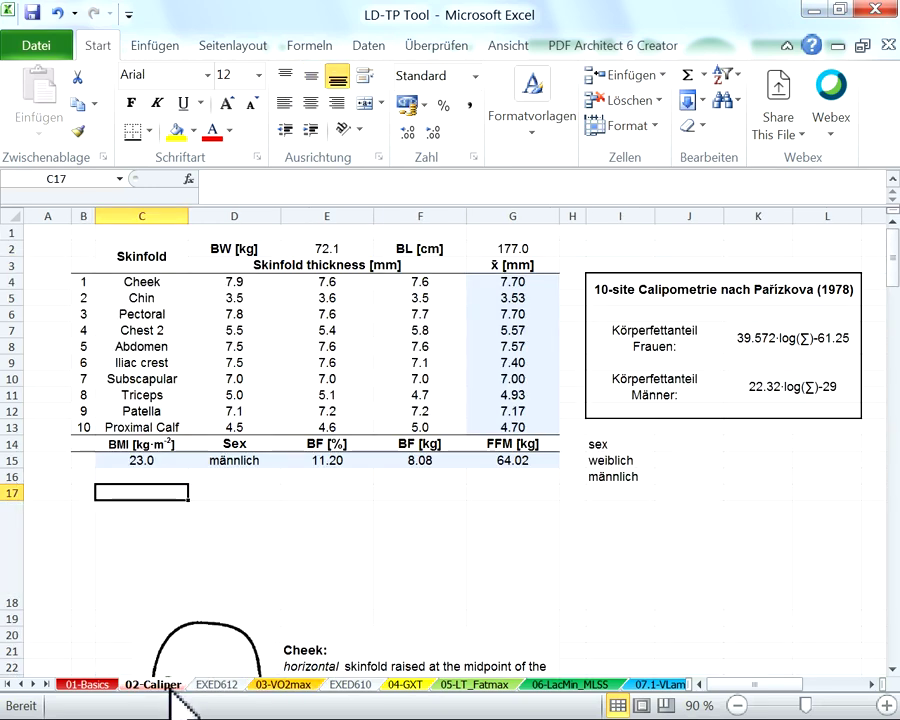
left_click(345, 255)
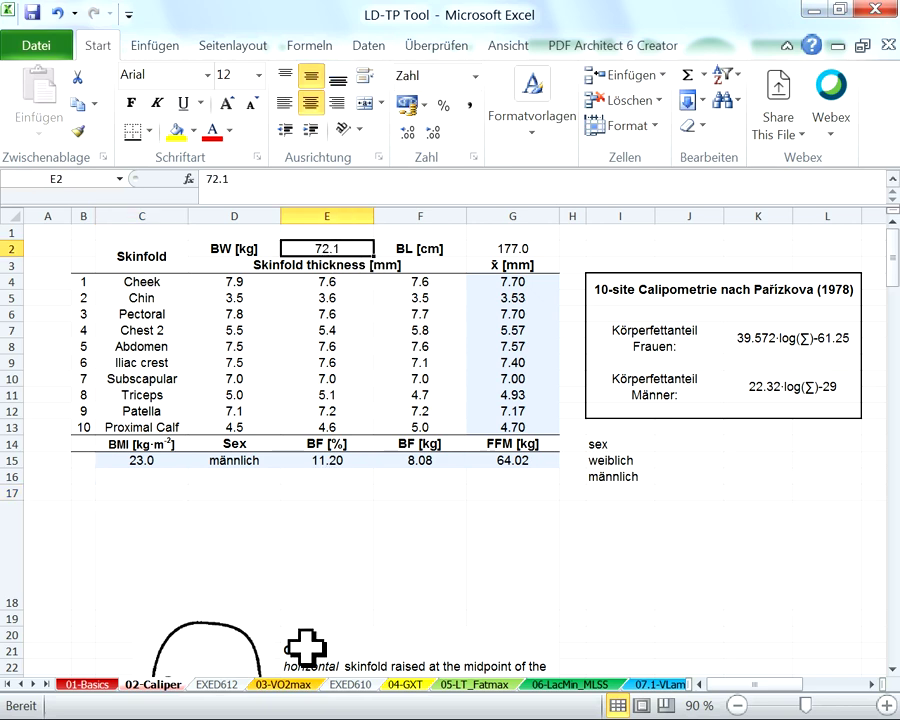
left_click(290, 686)
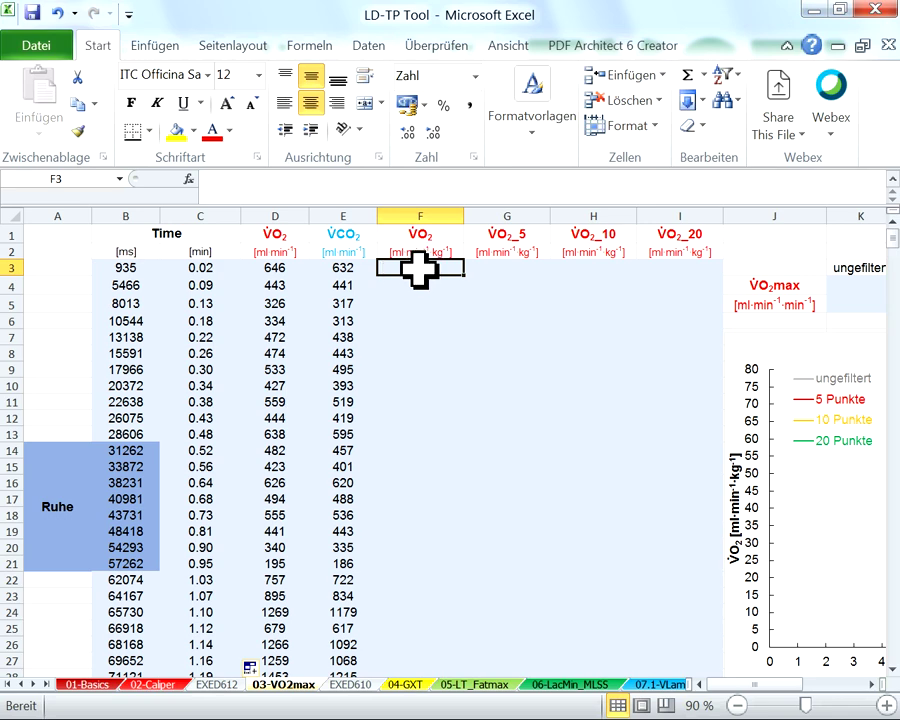
left_click(165, 687)
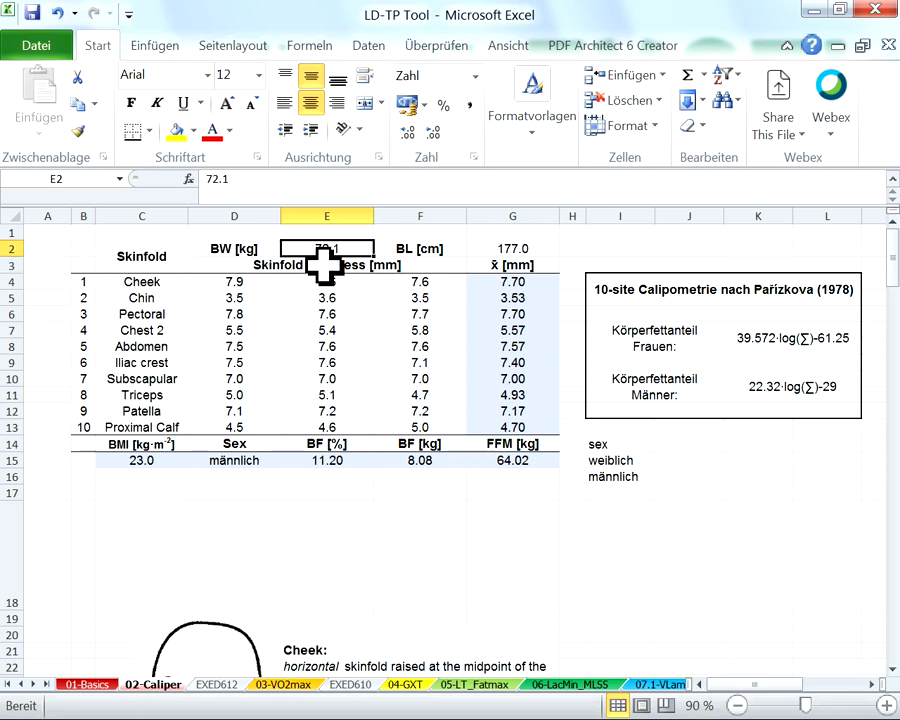
left_click(285, 685)
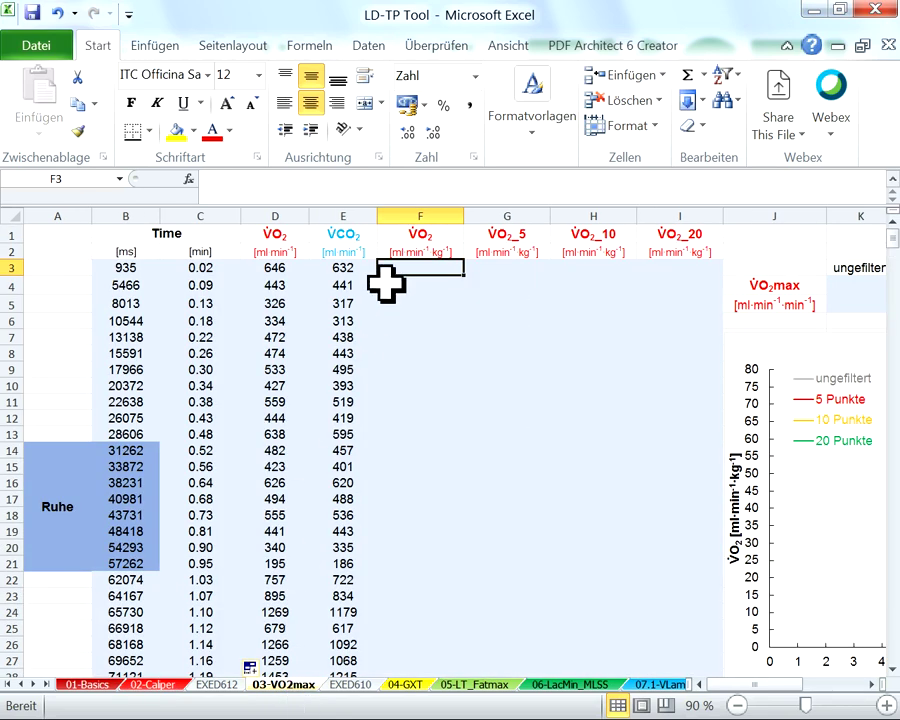
Step: Calculate relative VO2 in F3 with =D3/'02-Caliper'!E$2 and fill the formula down to the last data row
type("=")
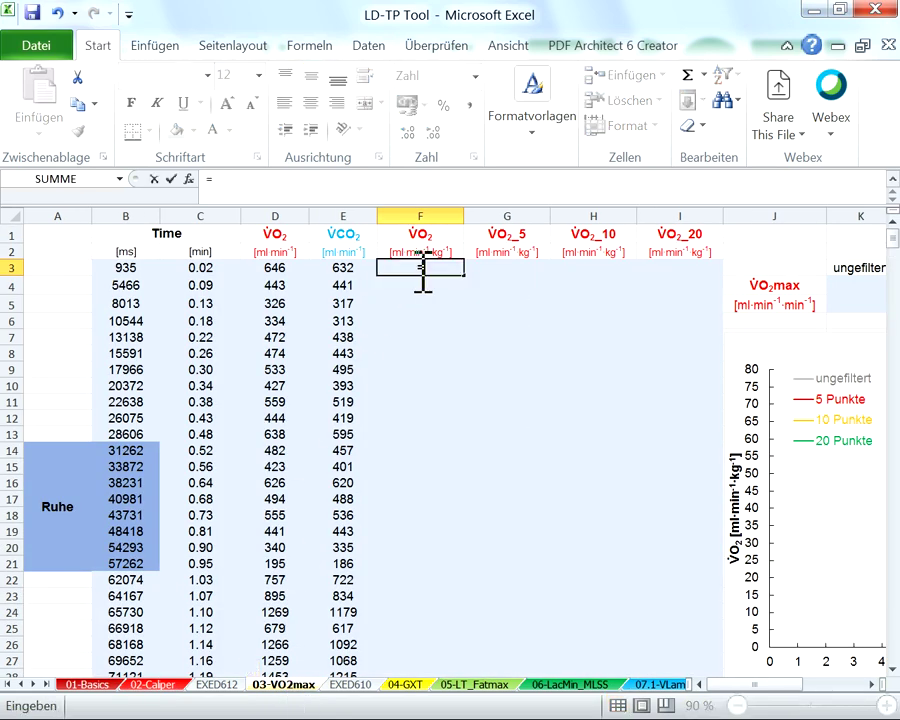
left_click(293, 268)
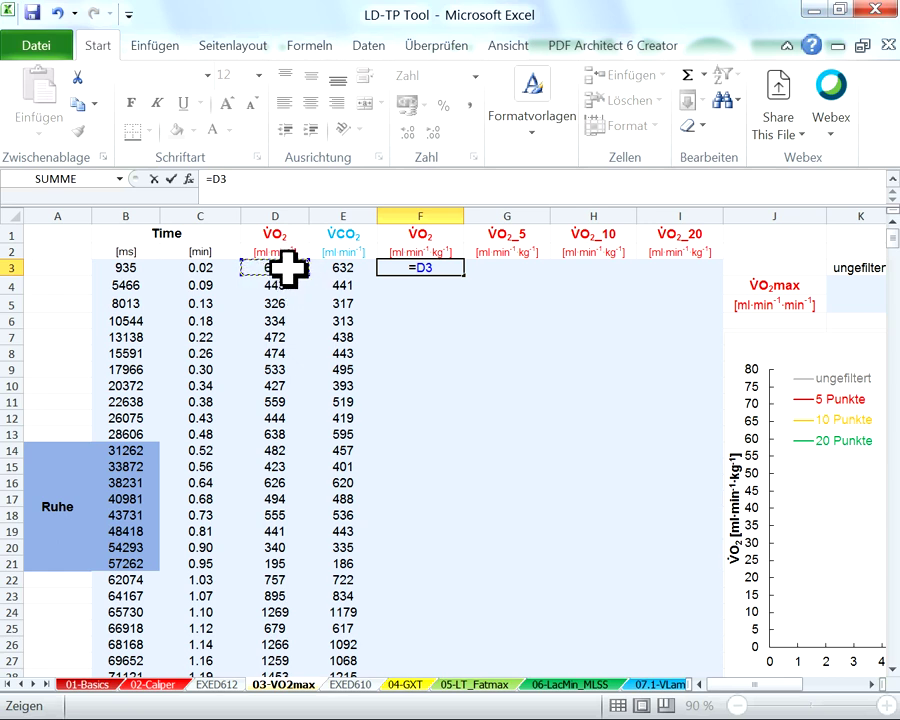
type("/")
left_click(152, 688)
left_click(318, 252)
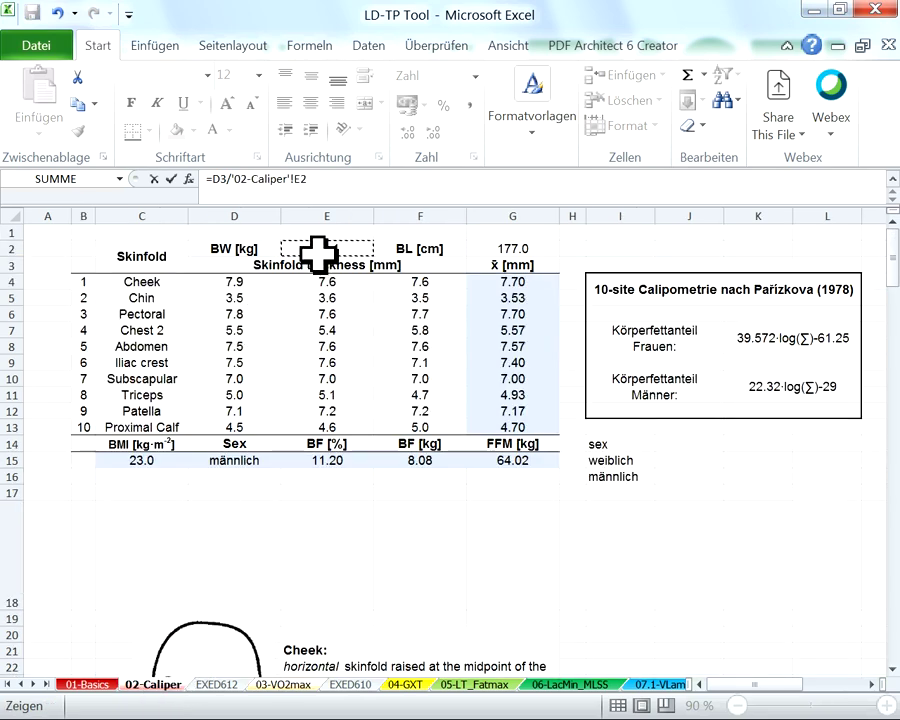
left_click(340, 183)
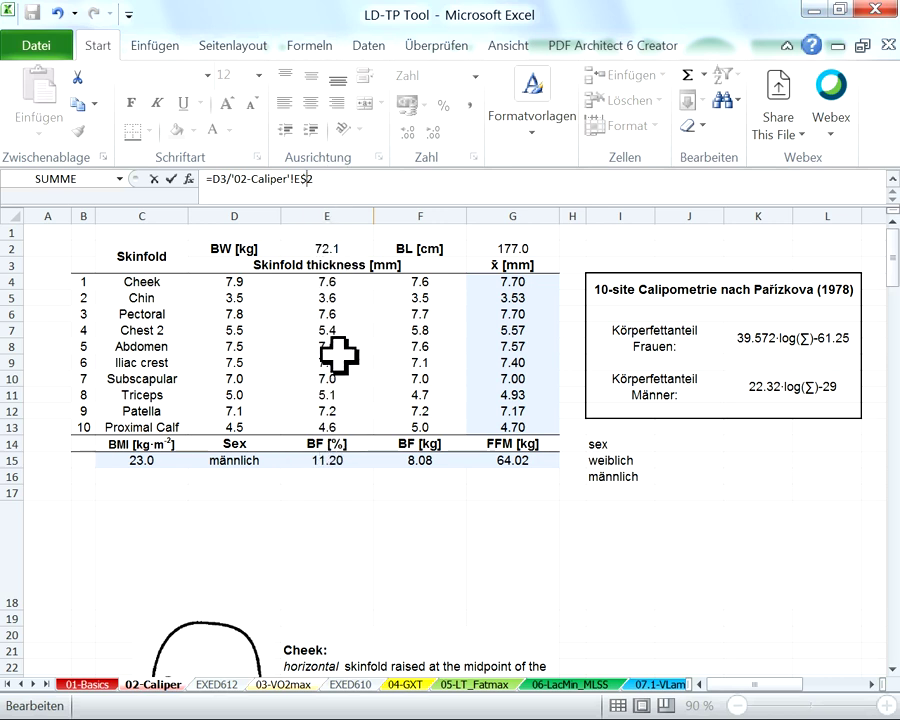
key("Return")
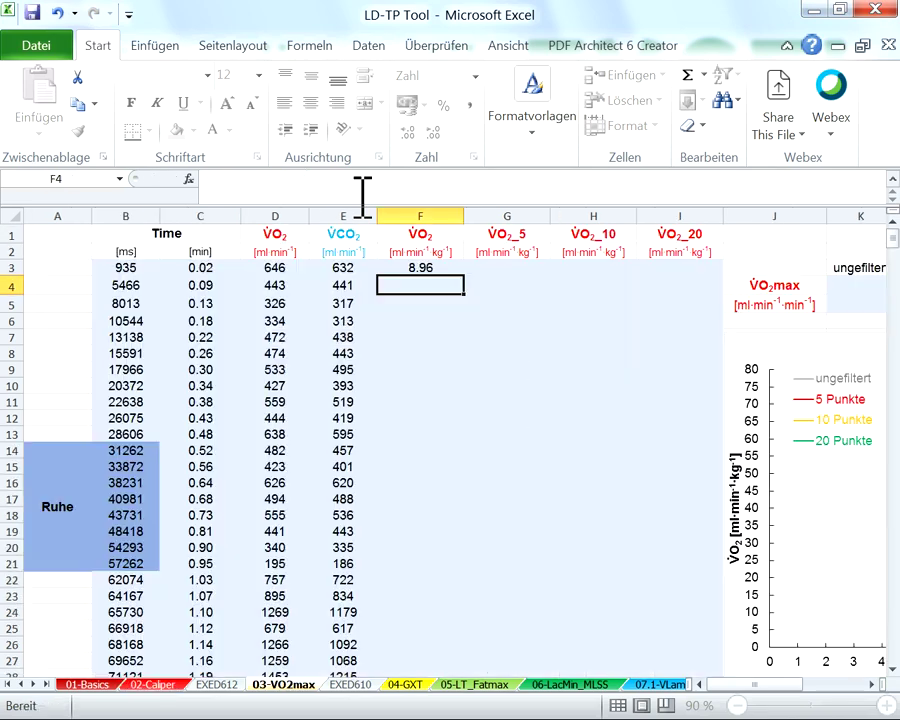
left_click(452, 267)
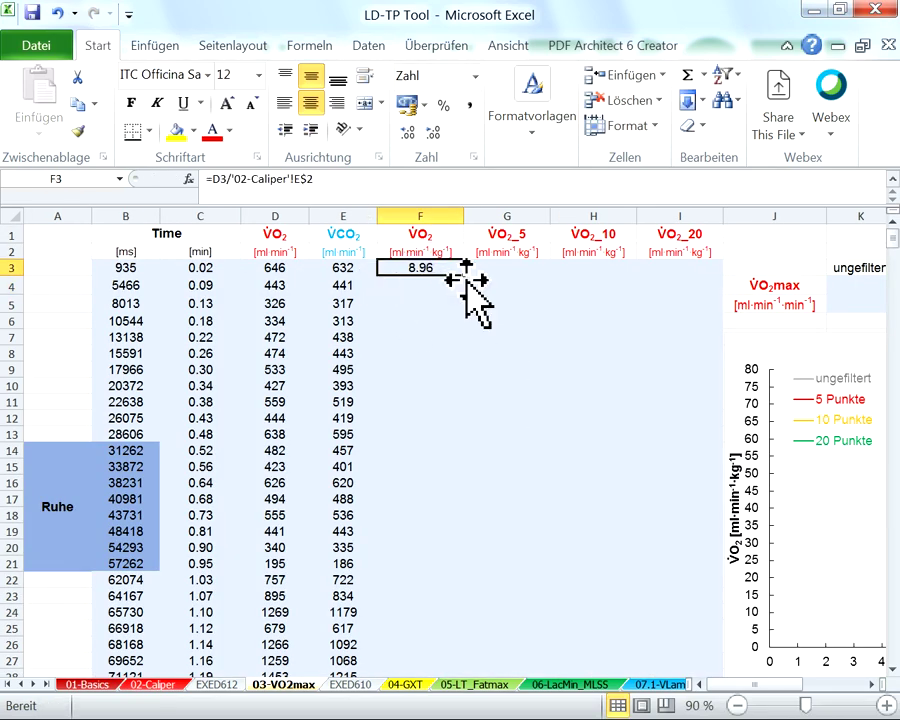
double_click(470, 284)
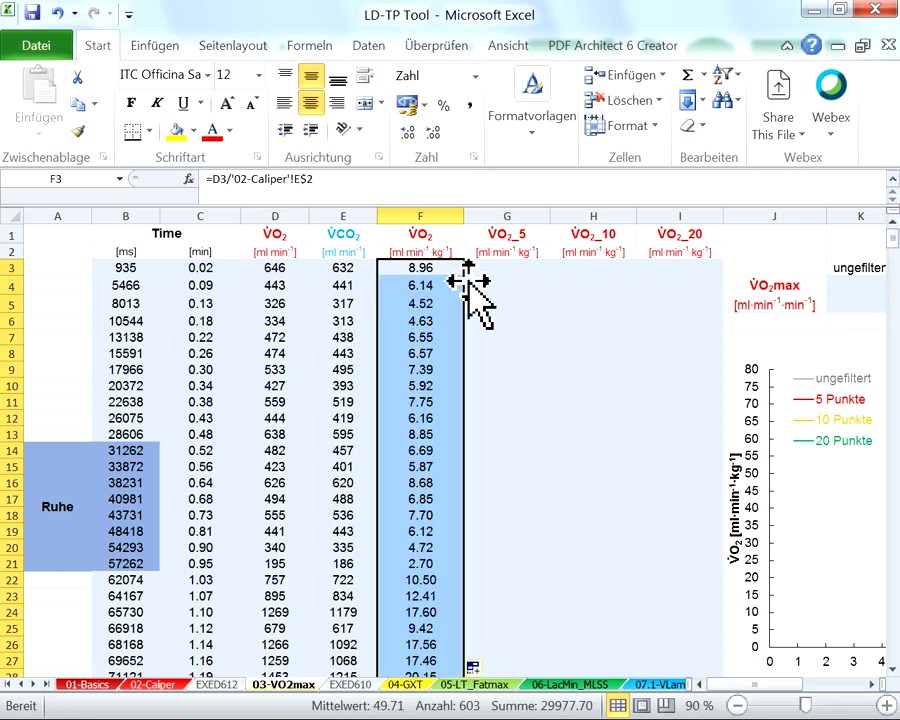
Step: Plot relative VO2 from column F against time in column C as a straight-line scatter chart, and delete the chart again
left_click(484, 270)
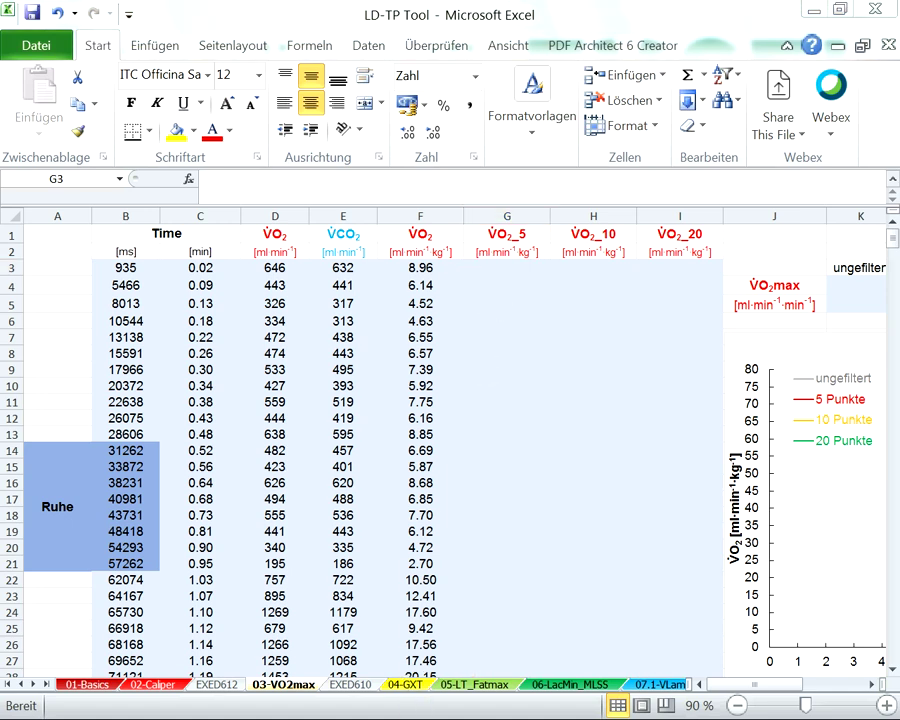
key("alt+Tab")
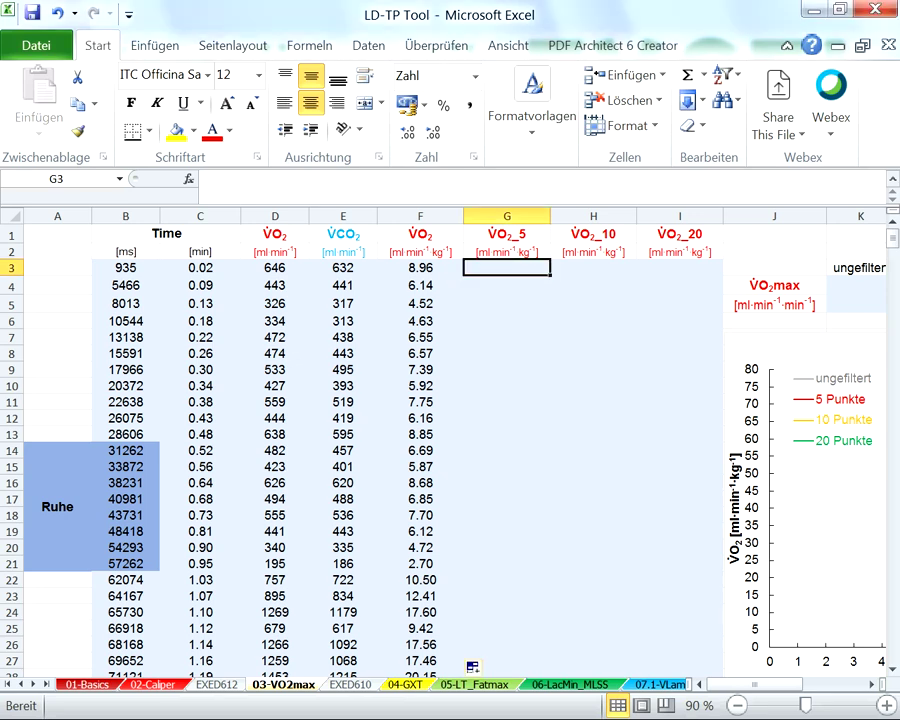
left_click(208, 267)
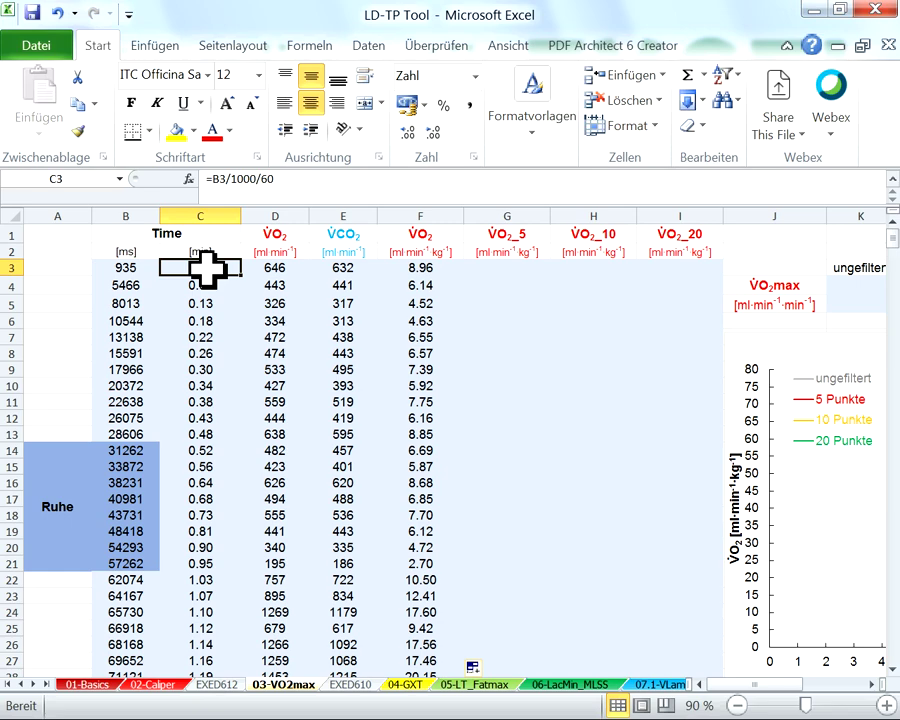
key("ctrl+shift+Down")
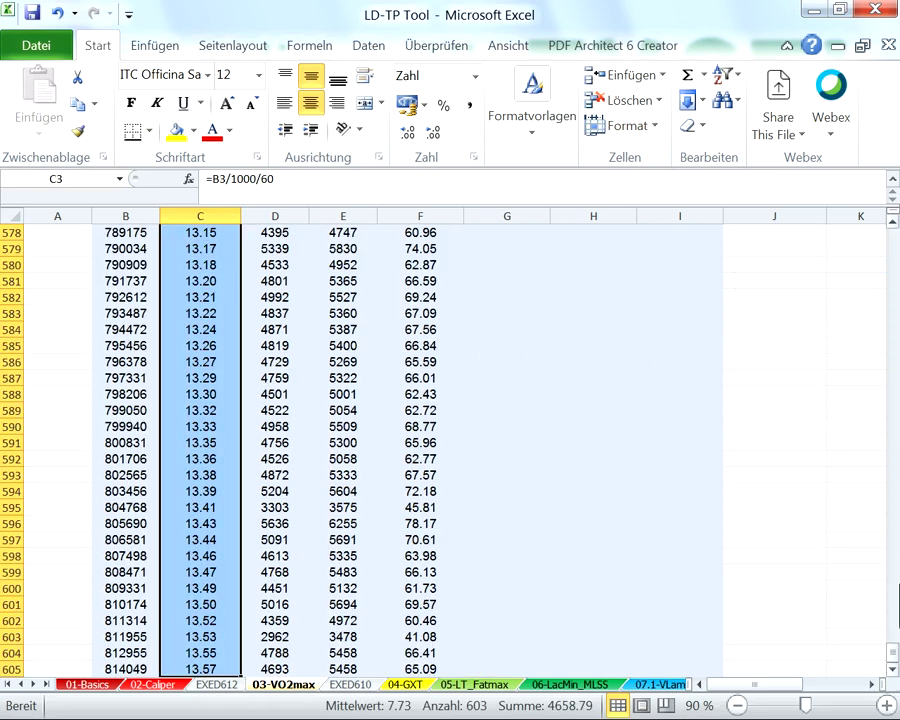
left_click_drag(895, 660, 893, 222)
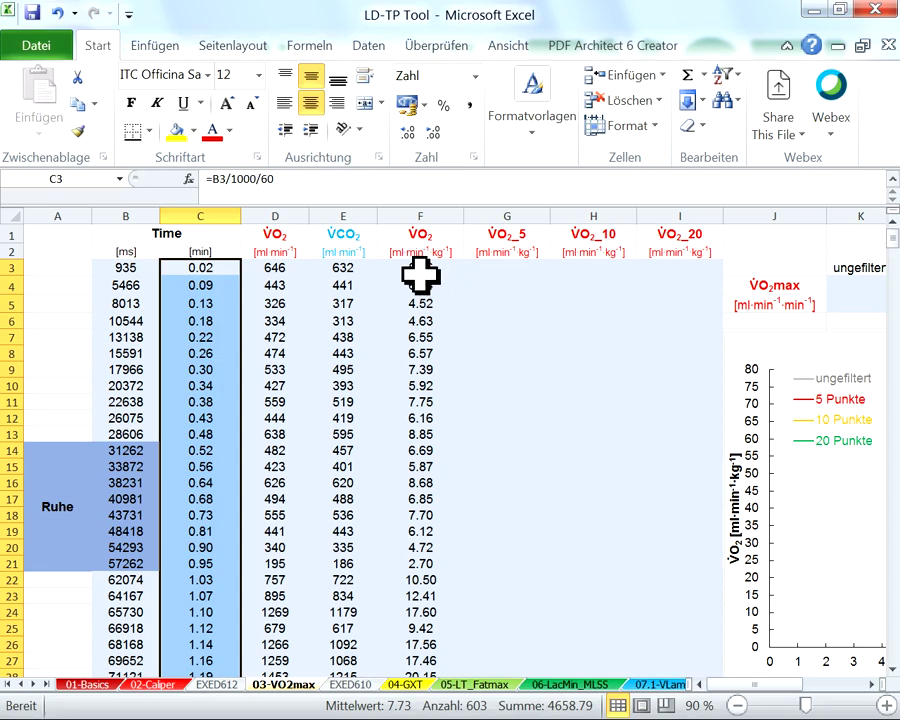
left_click_drag(418, 274, 418, 652)
left_click_drag(894, 653, 895, 230)
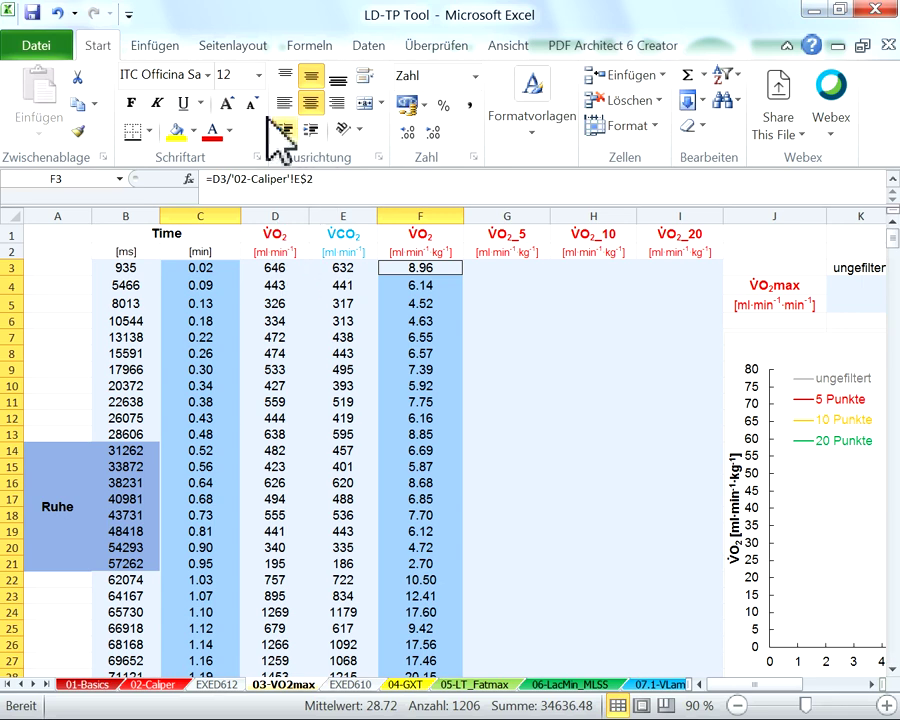
left_click(167, 47)
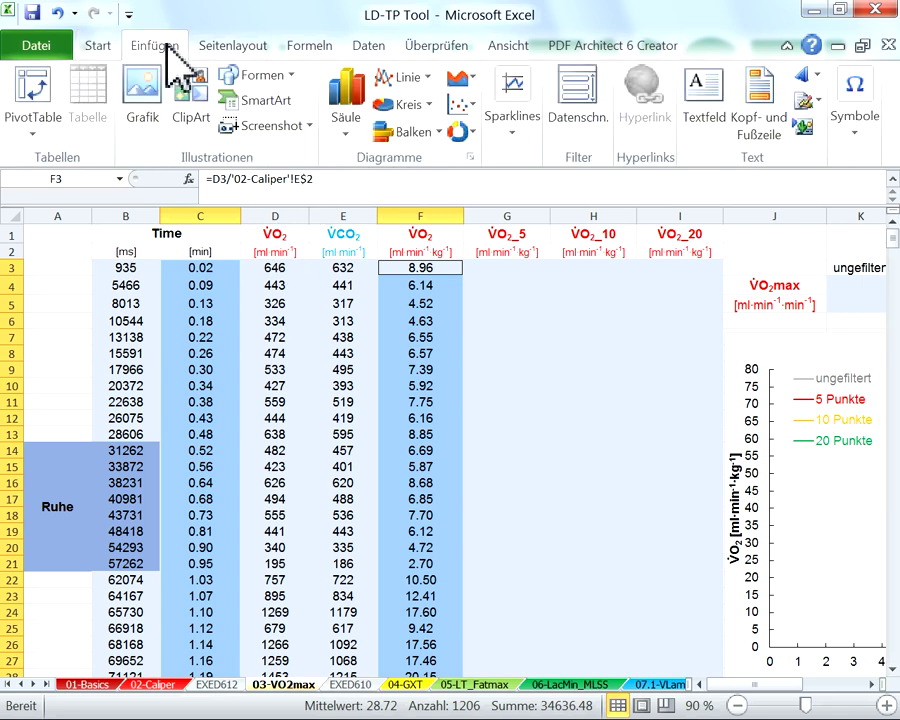
left_click(463, 130)
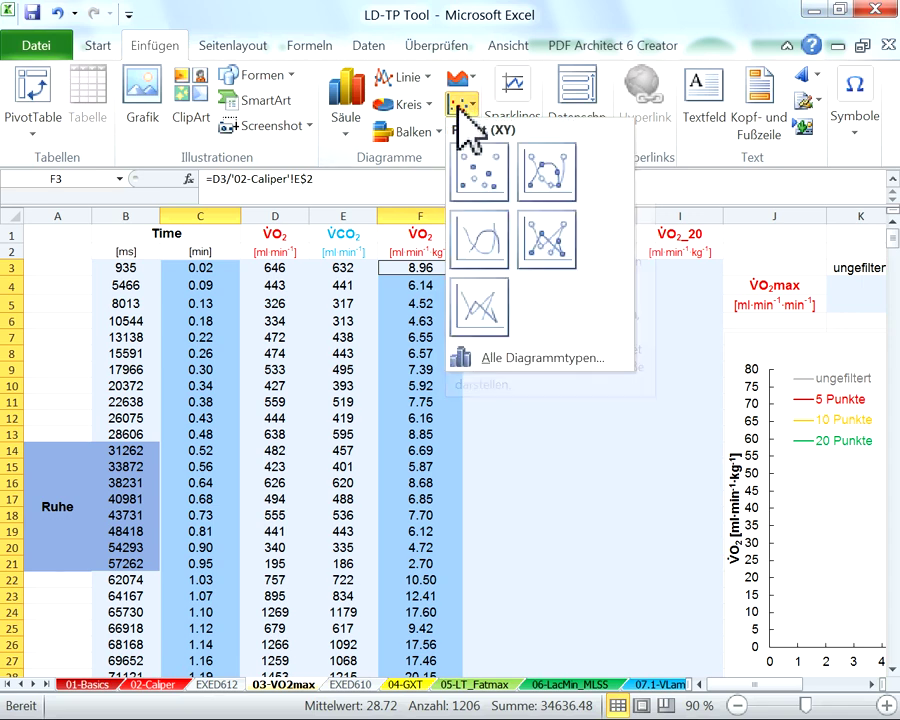
left_click(485, 313)
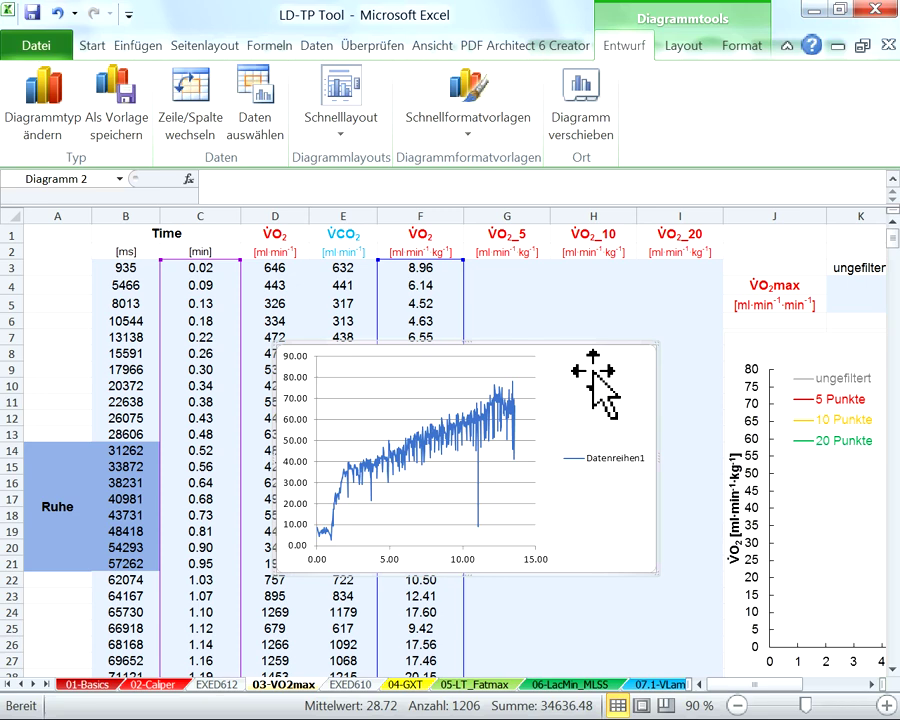
key("Delete")
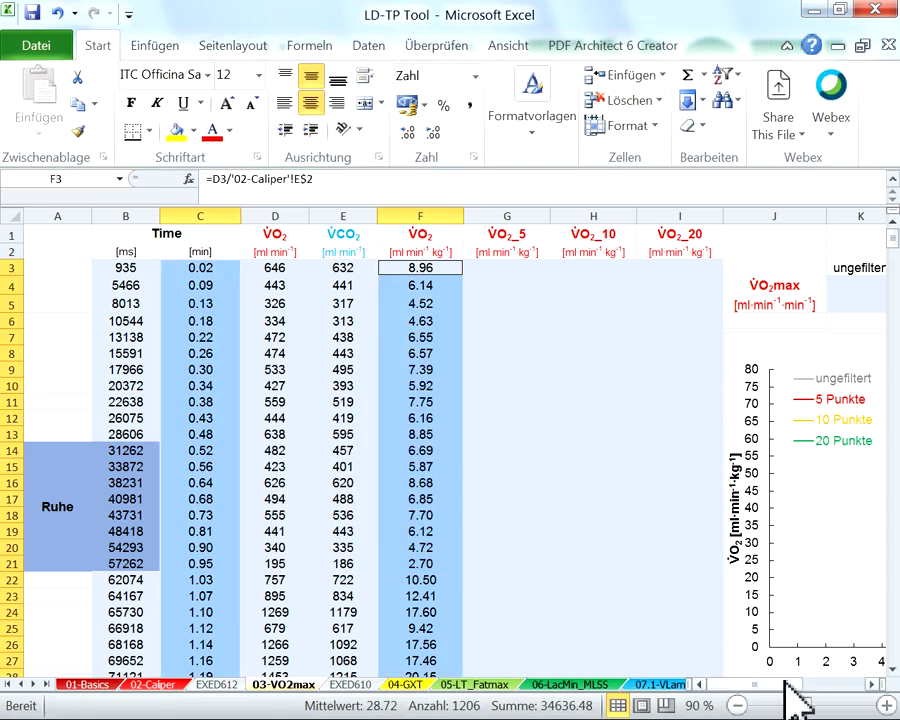
Step: Examine the prepared VO2 chart on the 03-VO2max sheet and the first five relative VO2 values in F3:F7
left_click_drag(790, 692, 810, 690)
left_click(800, 528)
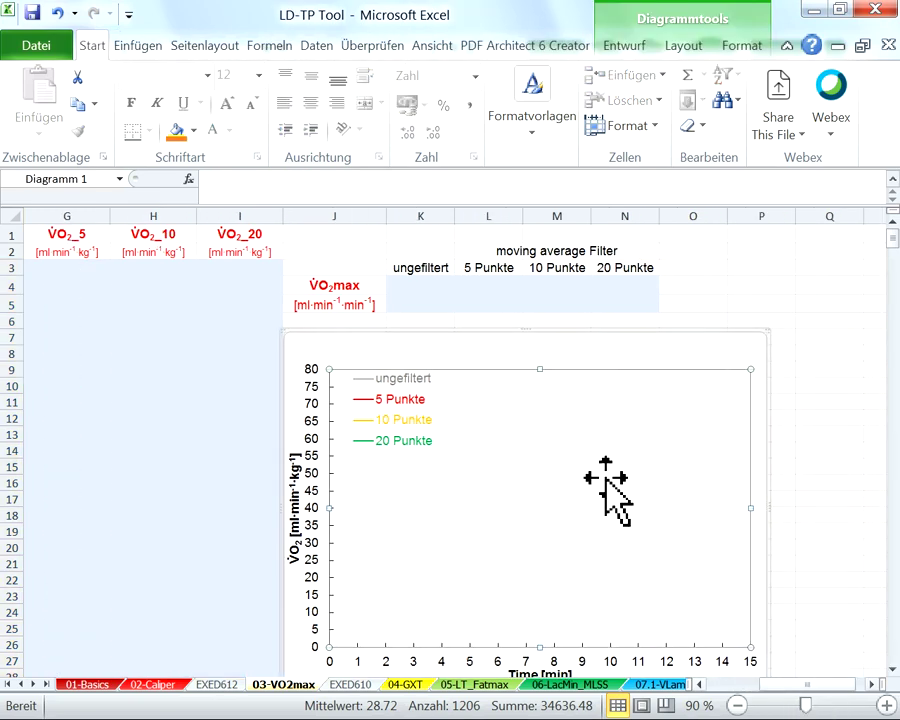
scroll(444, 405, "down", 1)
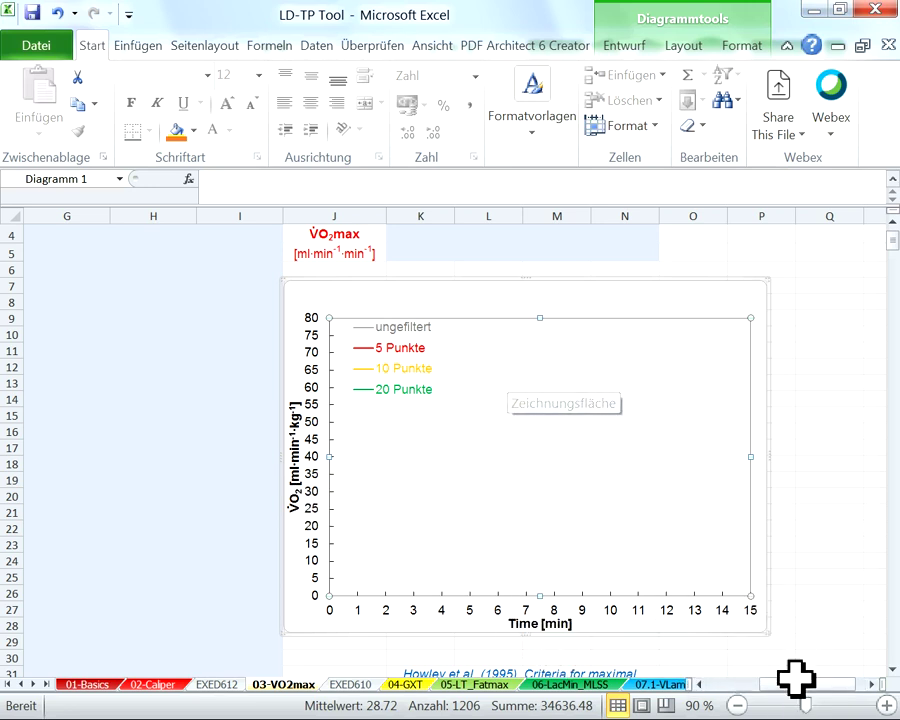
left_click_drag(790, 686, 752, 684)
scroll(601, 512, "up", 1)
left_click_drag(200, 268, 210, 336)
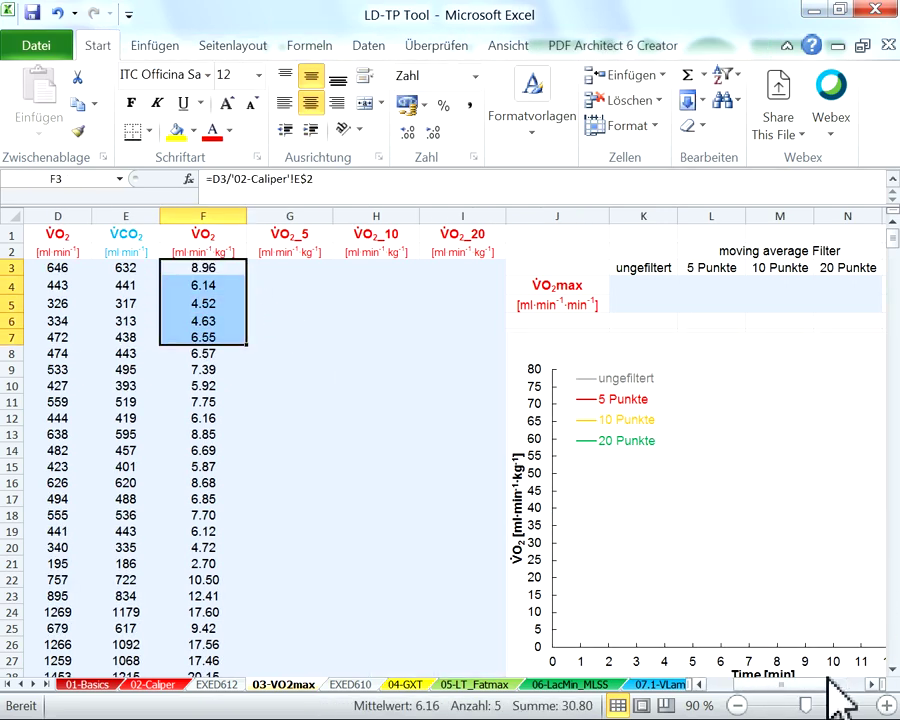
left_click_drag(813, 689, 825, 688)
Step: Set the X values of the prepared chart's "ungefiltert" series to the minutes in C3:C605
right_click(572, 483)
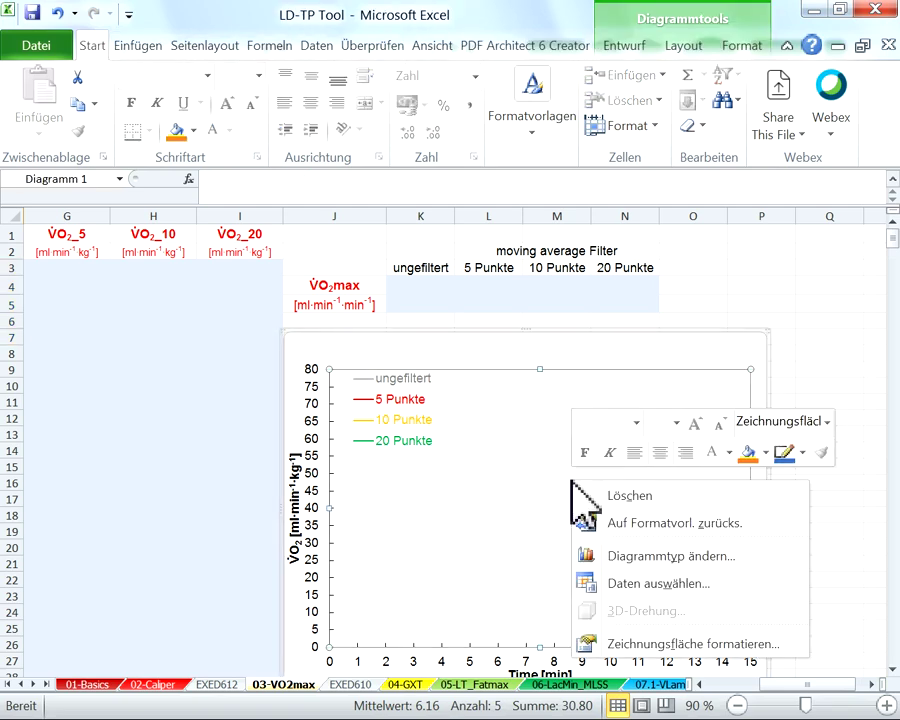
left_click(643, 585)
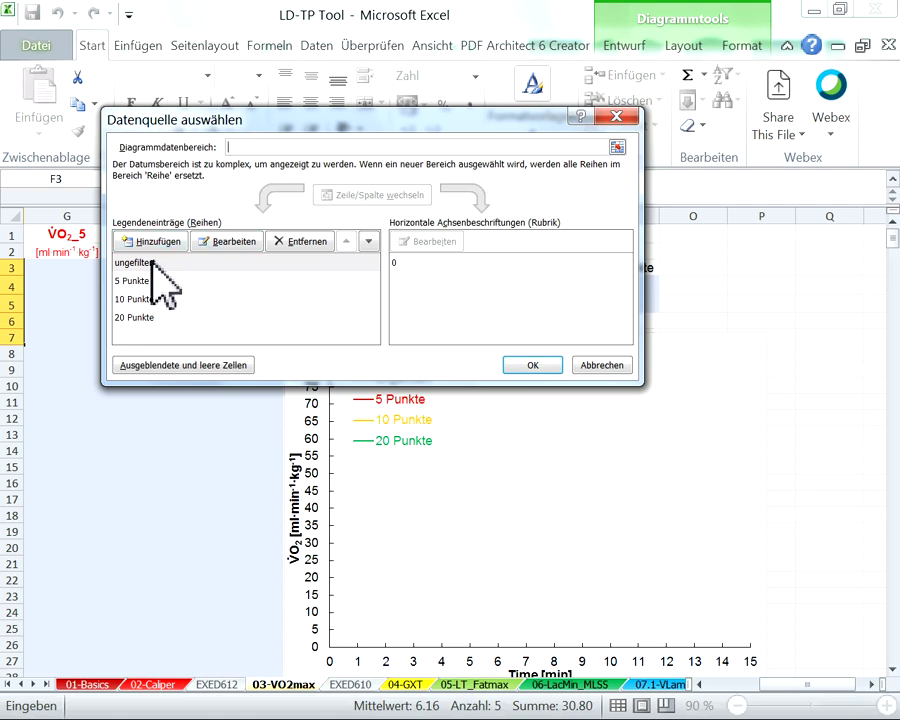
left_click(231, 241)
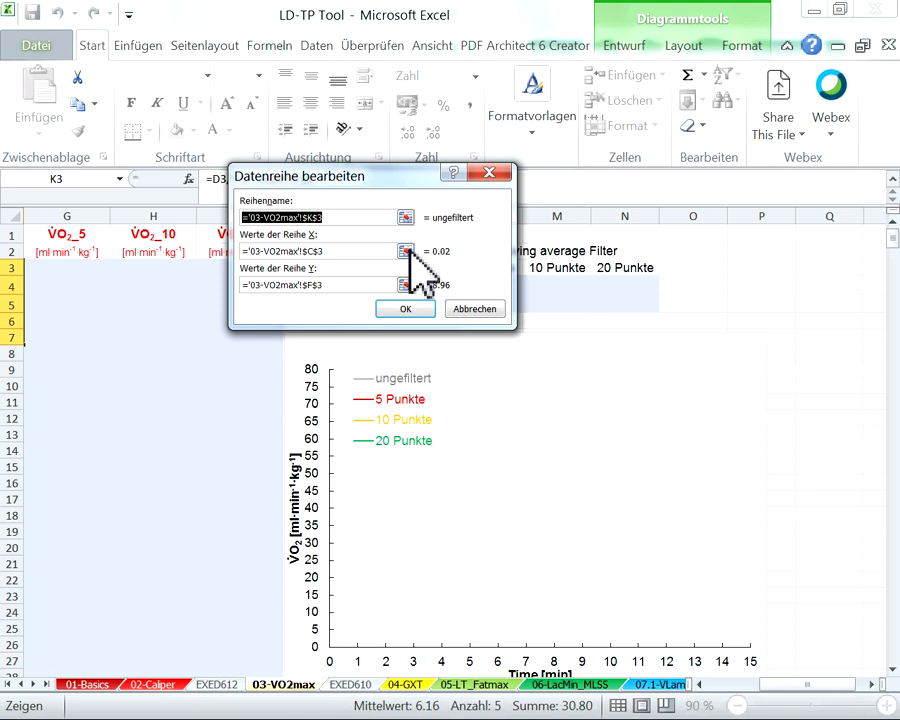
left_click(405, 251)
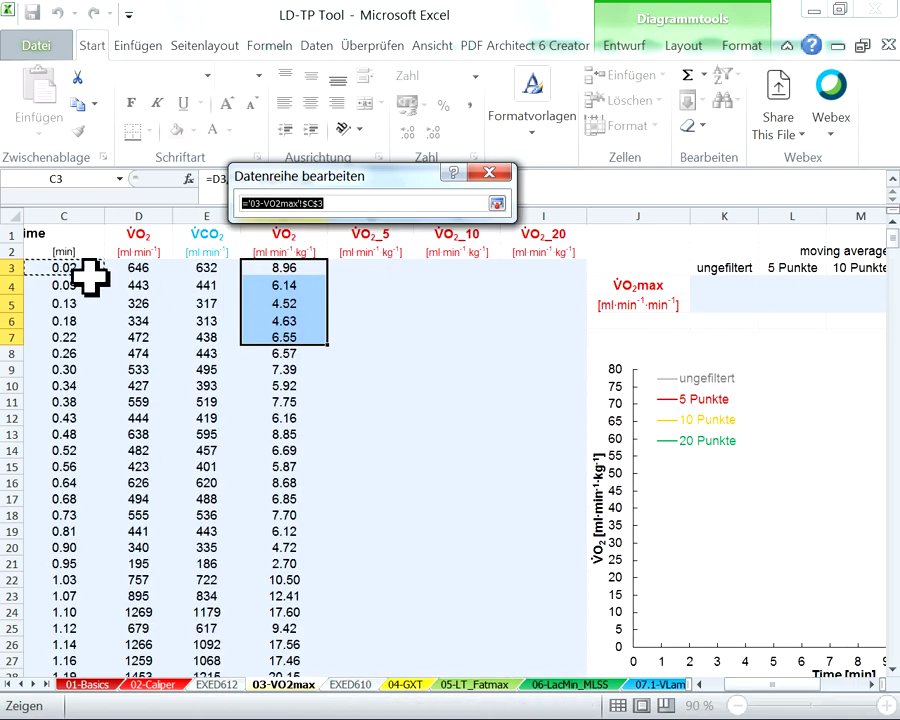
left_click_drag(770, 700, 760, 700)
key("ctrl+shift+Down")
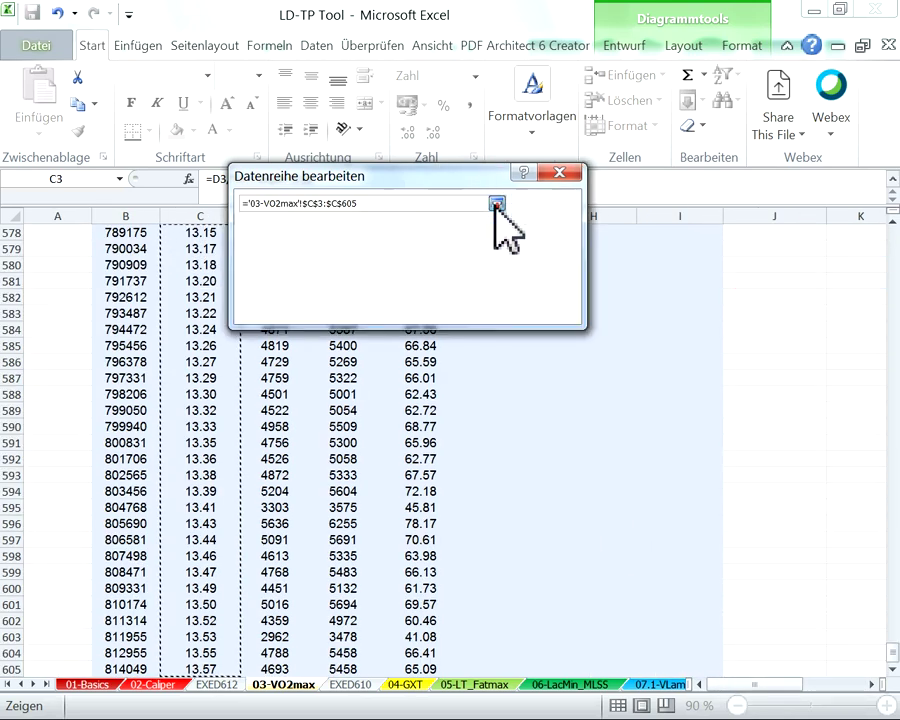
left_click(497, 203)
Step: Set the Y values of the "ungefiltert" series to the relative VO2 in F3:F605 and apply the chart data source
left_click(405, 290)
left_click_drag(420, 232, 412, 287)
scroll(415, 287, "up", 1)
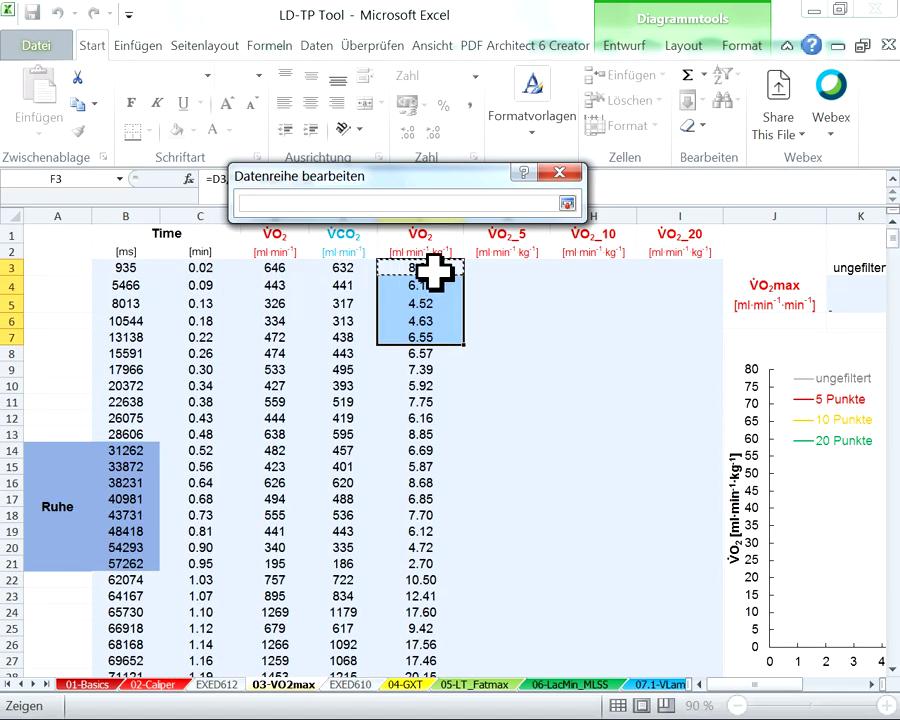
key("ctrl+shift+Down")
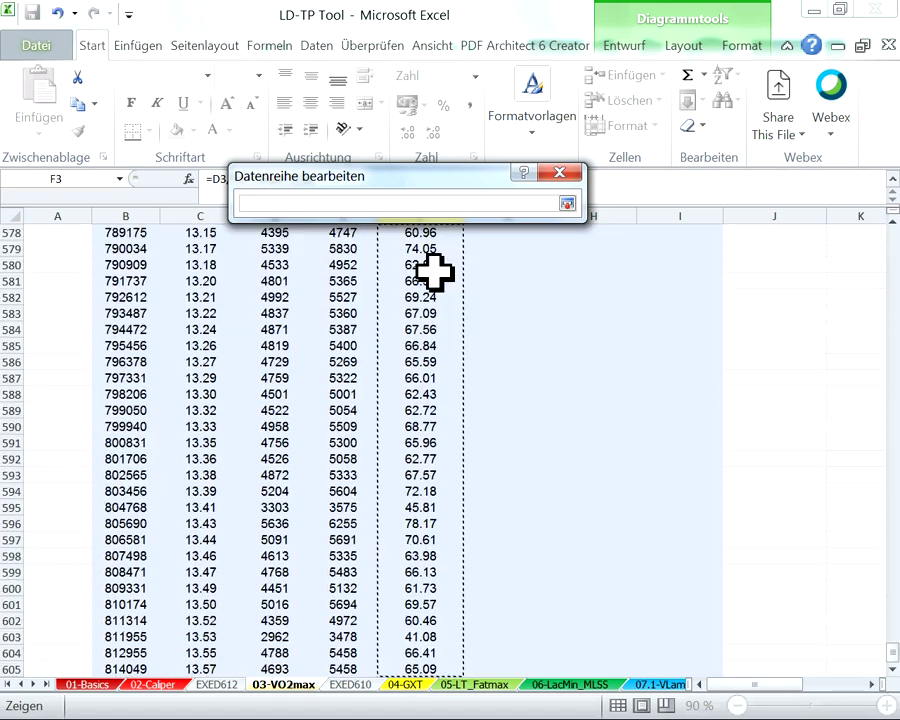
left_click(567, 204)
left_click(563, 310)
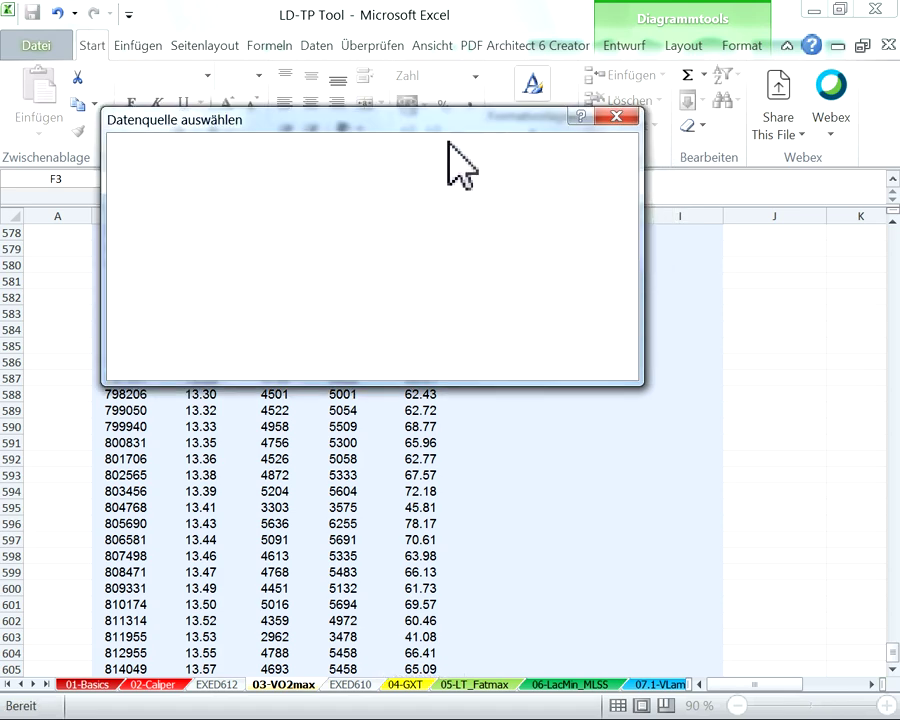
left_click(478, 494)
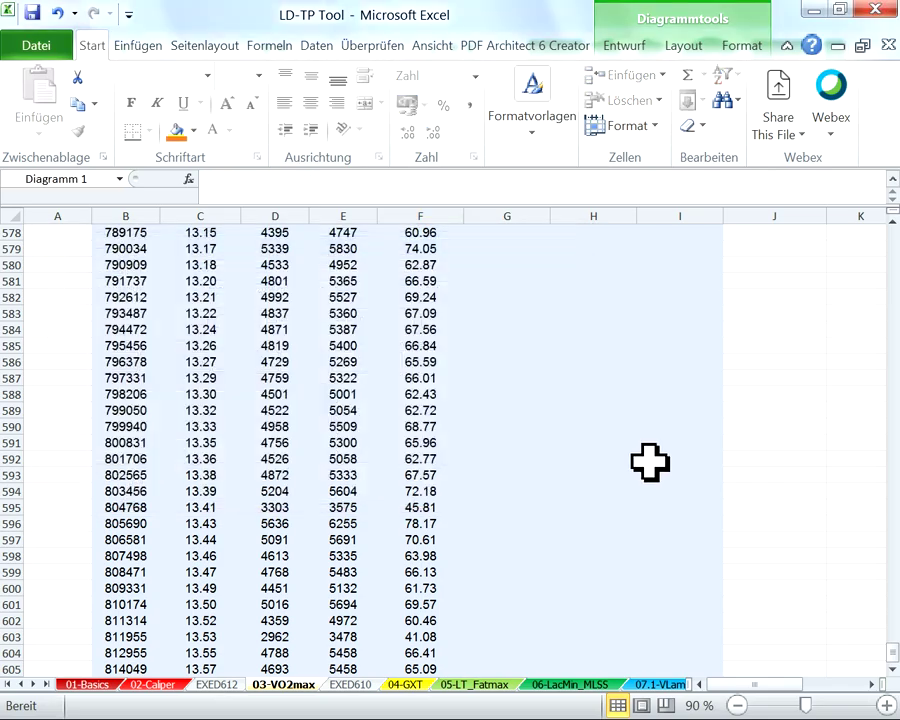
Step: Examine the plotted unfiltered VO2 curve, the five-value averaging window in F3:F7 and the headers of the smoothed VO2 columns
scroll(824, 531, "up", 8)
left_click_drag(892, 647, 893, 238)
left_click_drag(768, 690, 822, 690)
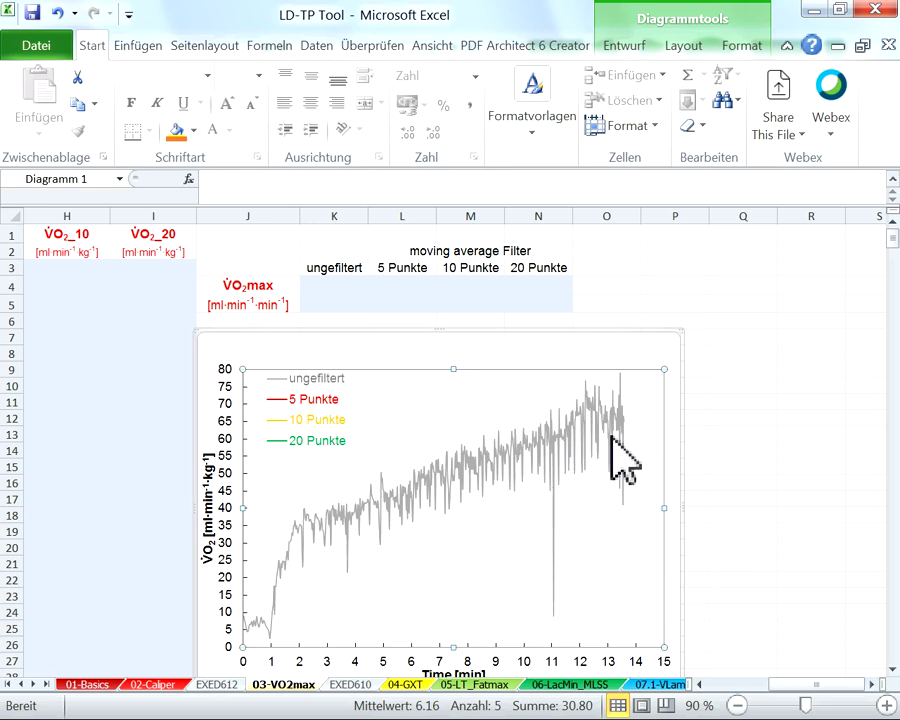
left_click_drag(813, 688, 797, 690)
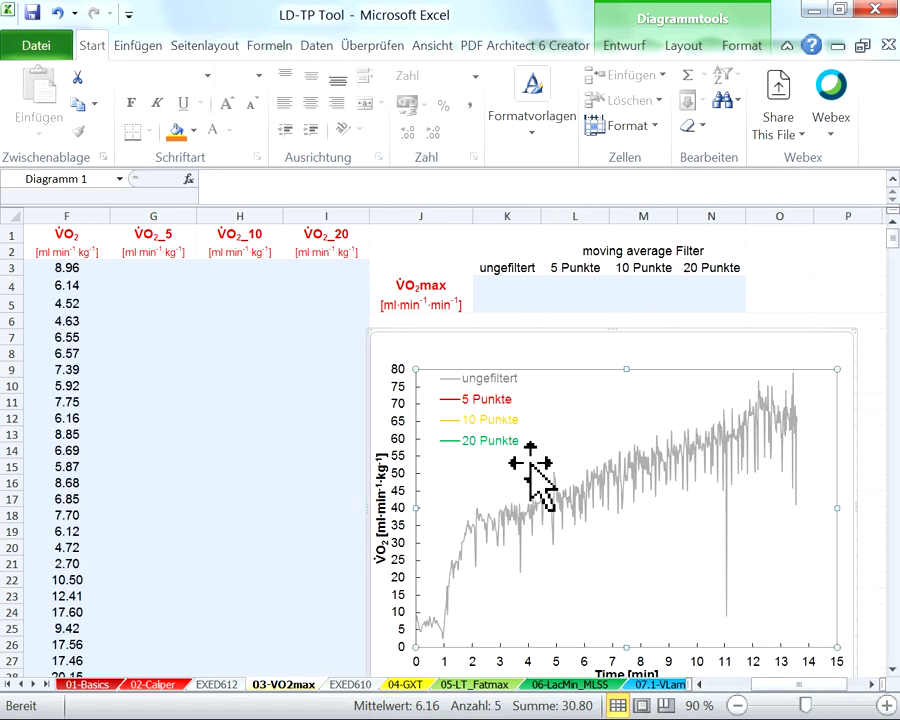
left_click_drag(786, 688, 756, 690)
left_click(501, 285)
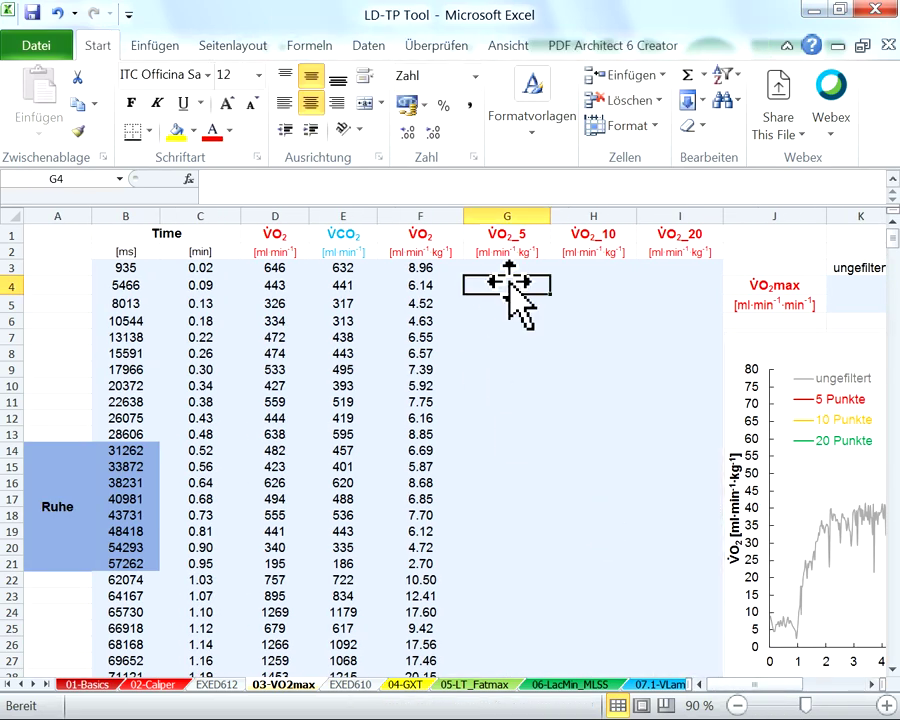
left_click(510, 268)
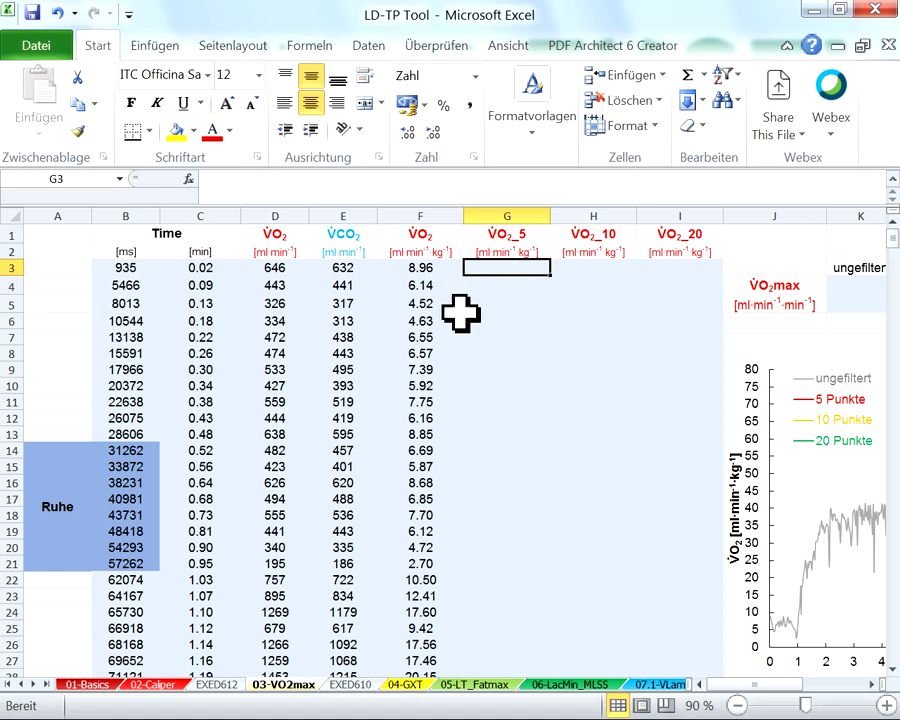
left_click_drag(428, 328, 430, 268)
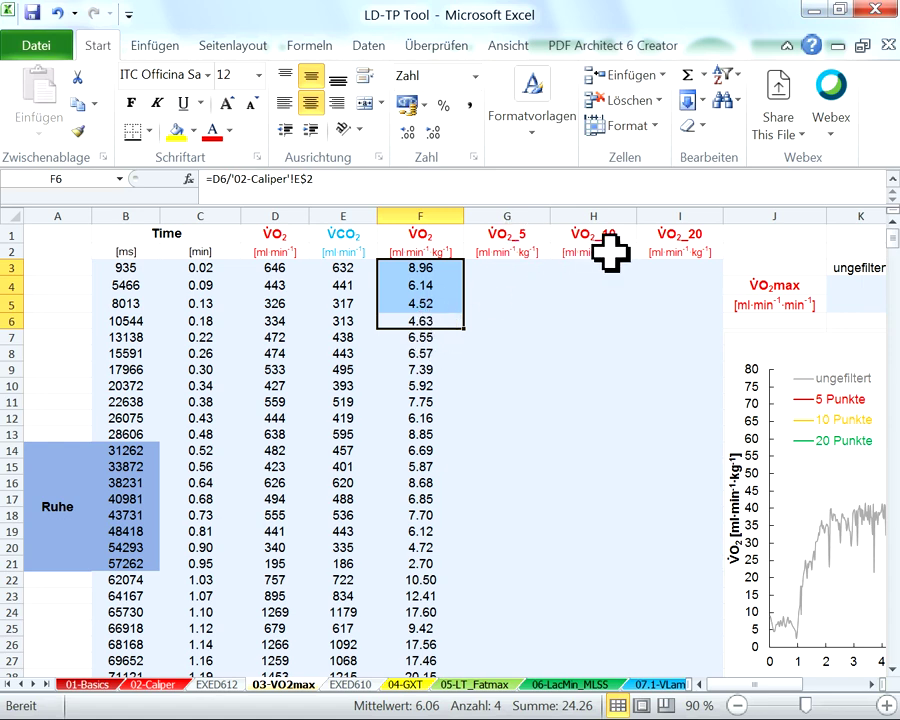
left_click_drag(432, 338, 445, 270)
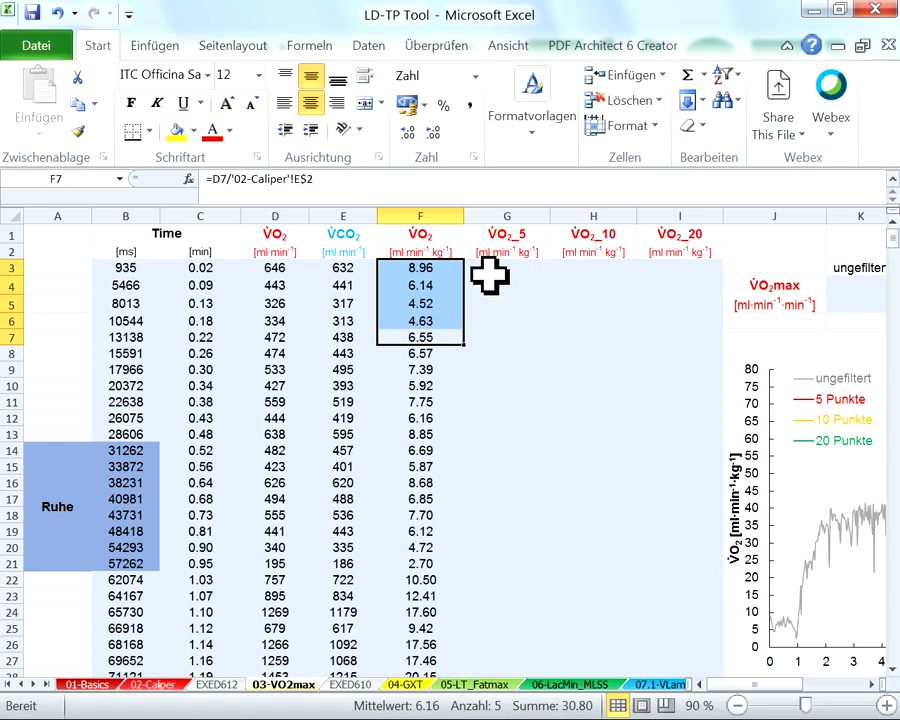
left_click(610, 235)
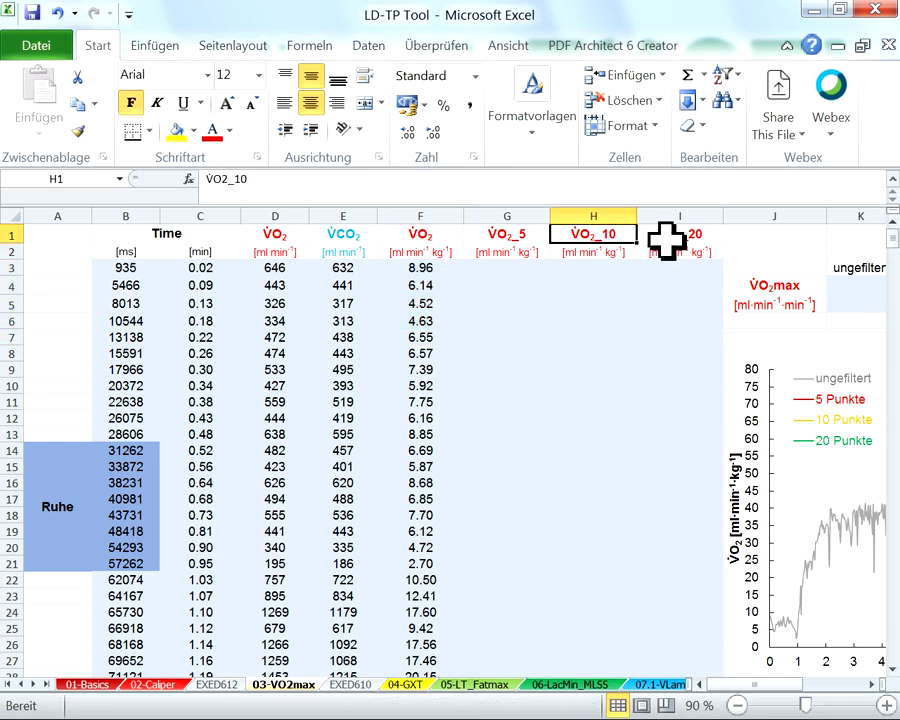
Step: Calculate the five-point moving average in G3 with =MITTELWERT(F3:F7) and fill the formula down to the last data row
left_click(527, 270)
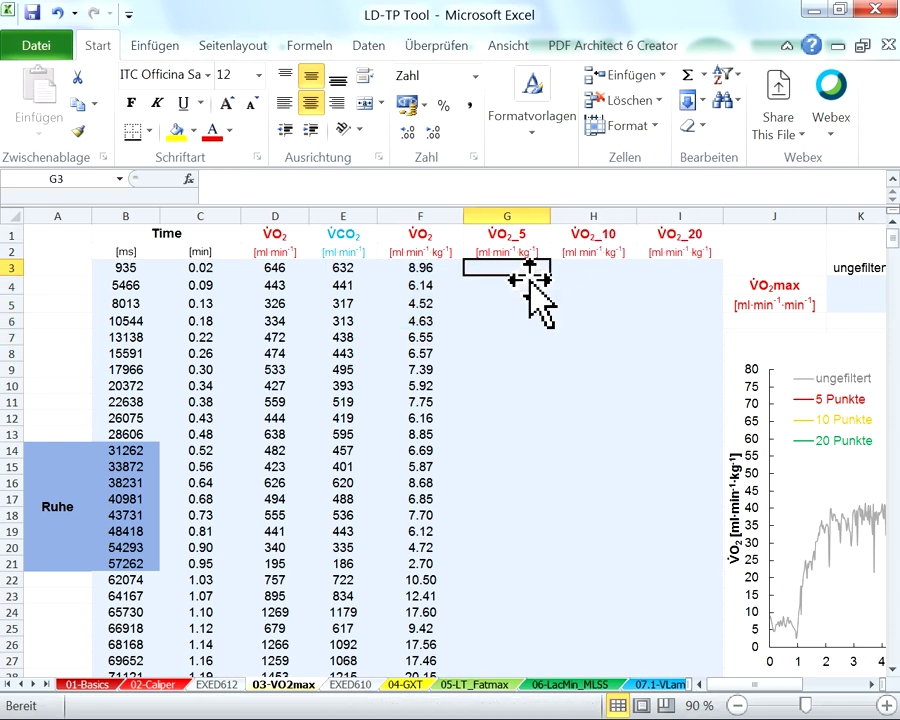
type("=Mittelwert")
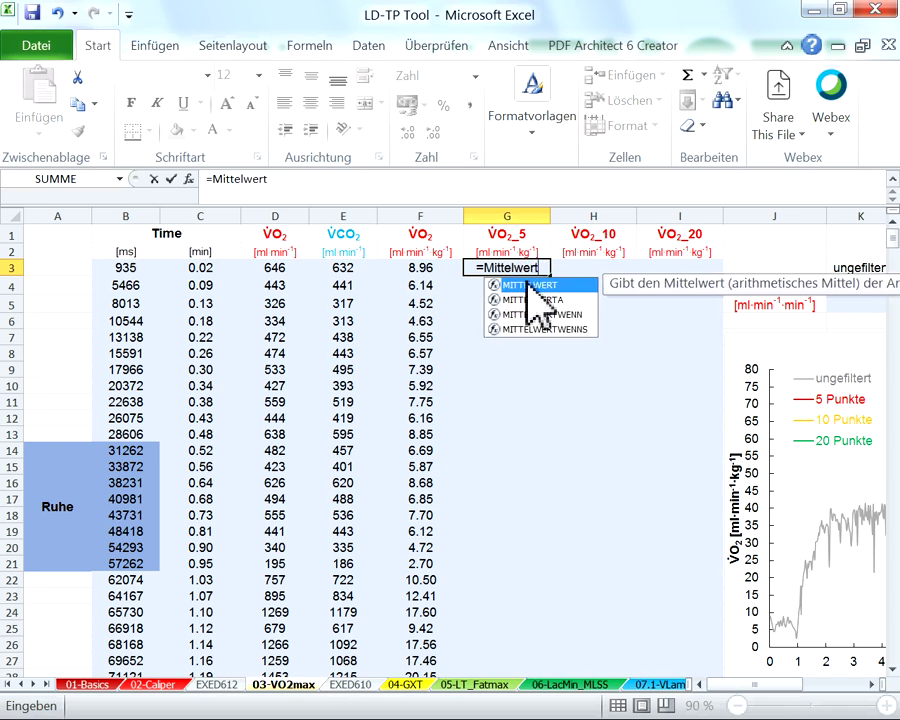
double_click(510, 286)
left_click_drag(421, 337, 440, 265)
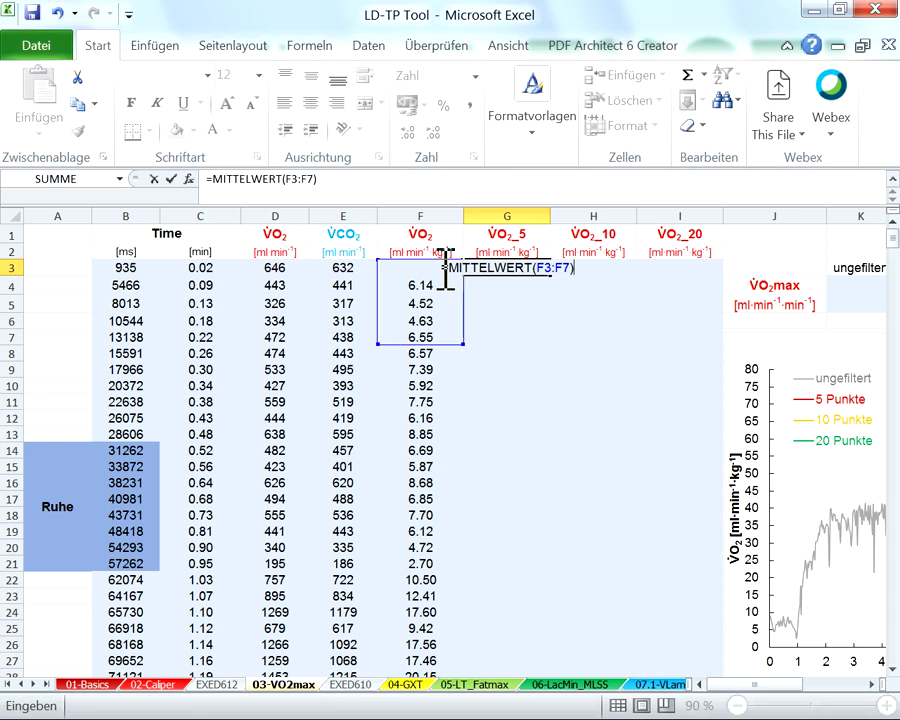
key("Return")
left_click(528, 268)
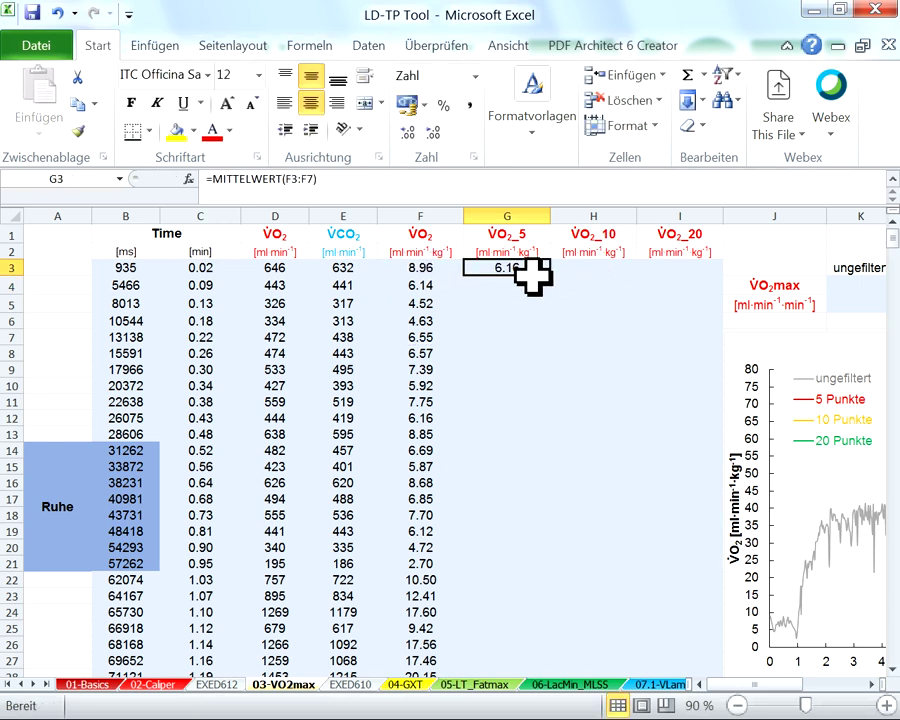
double_click(549, 275)
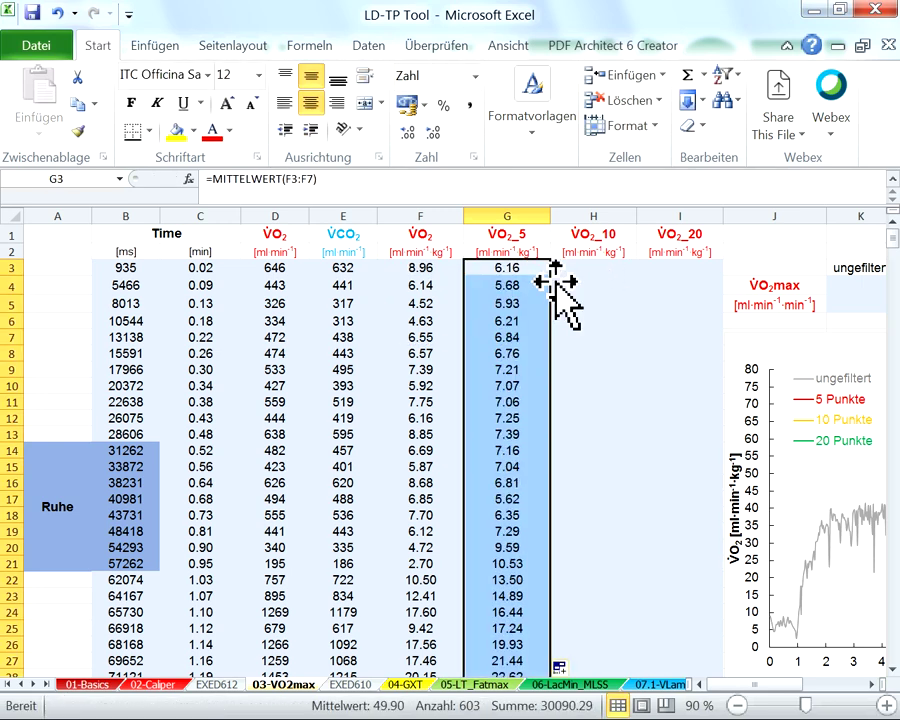
Step: Calculate the 10-point moving average in H3 with =MITTELWERT(F3:F12) and fill the formula down to the last data row
left_click(594, 268)
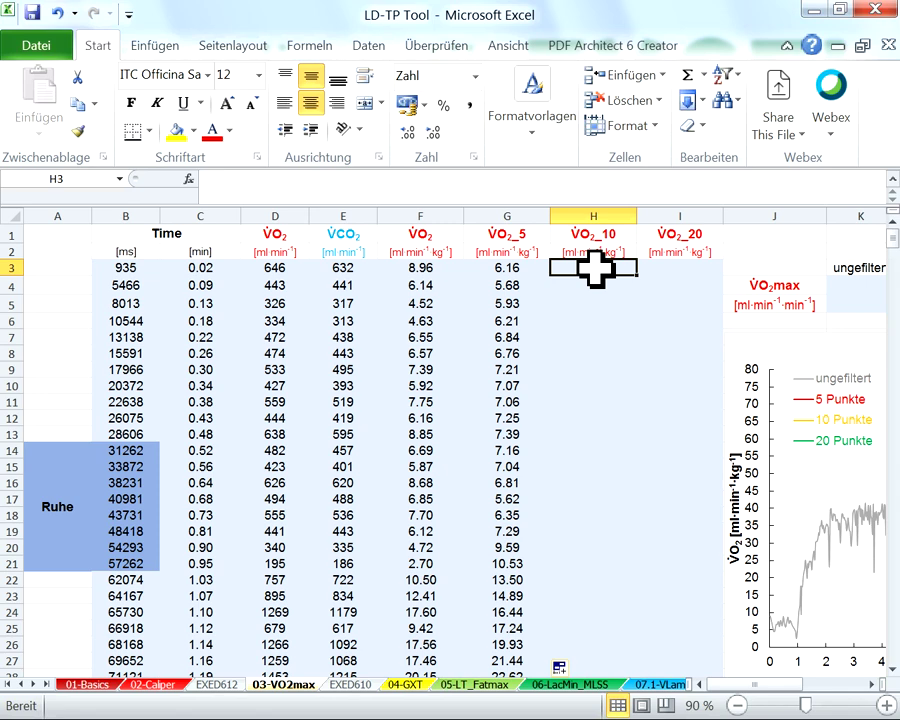
type("=mittel")
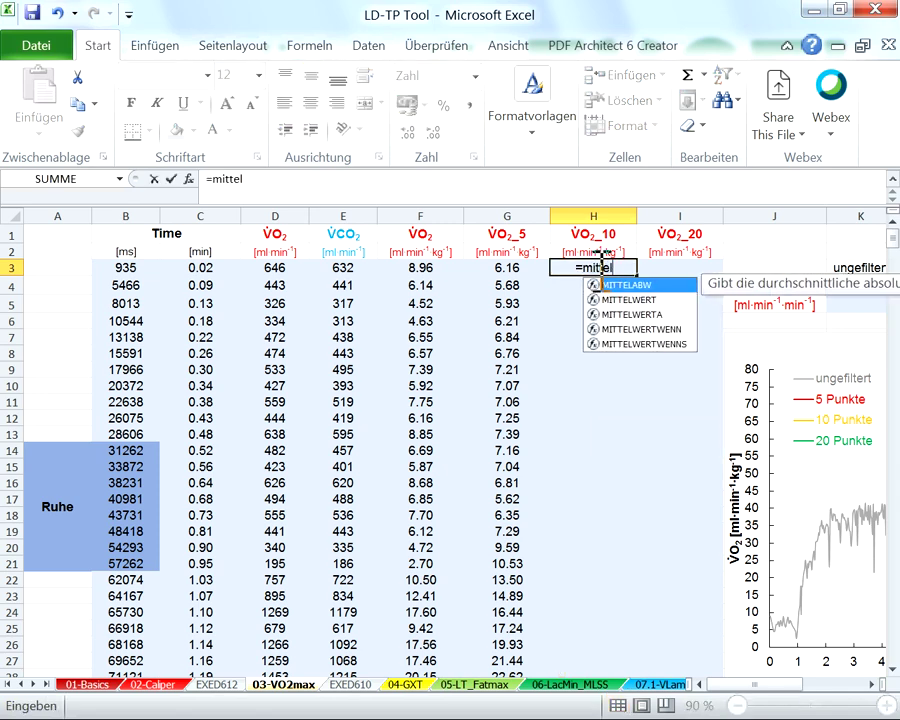
key("Down")
key("Tab")
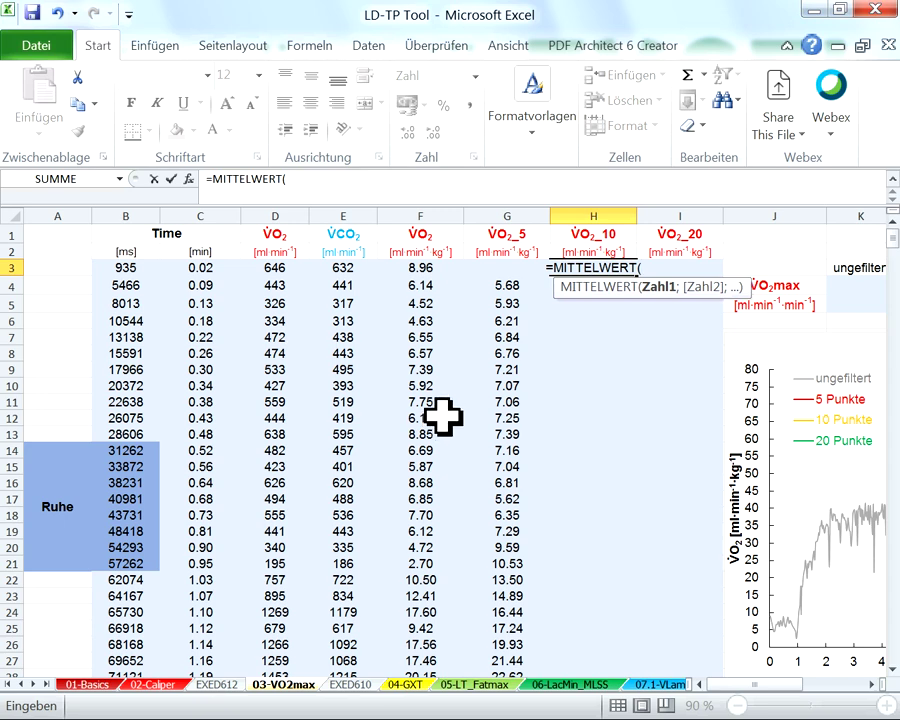
left_click_drag(437, 407, 426, 305)
left_click(426, 286)
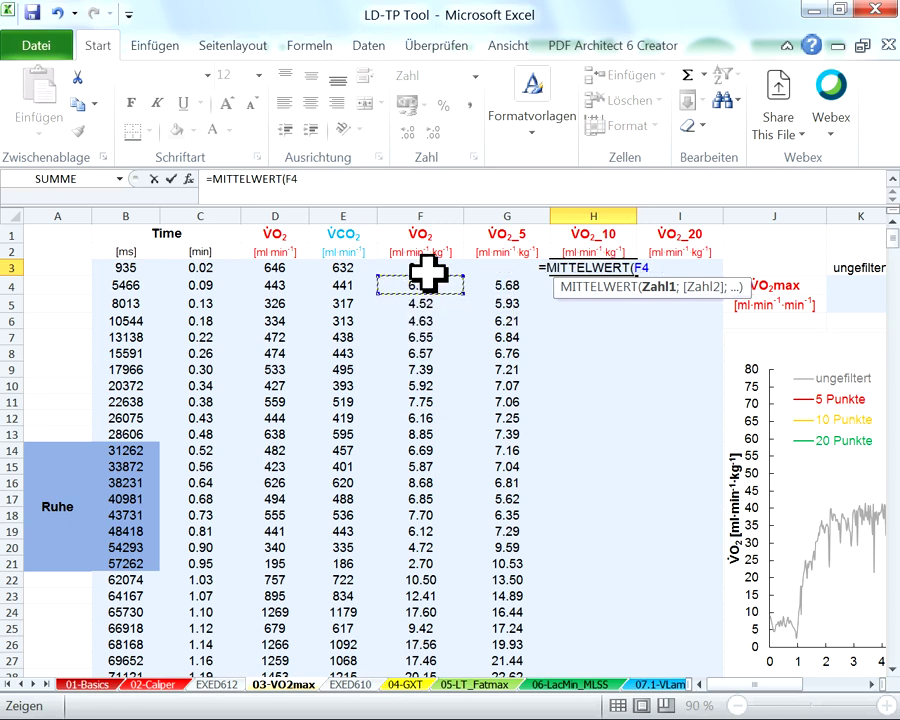
left_click_drag(428, 424, 424, 266)
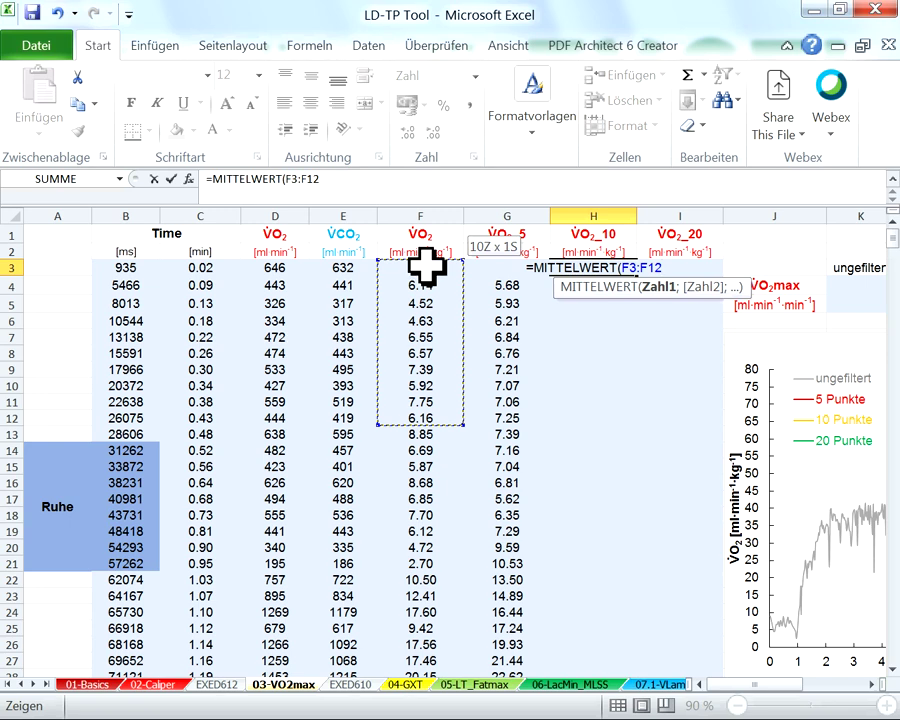
left_click_drag(426, 266, 426, 266)
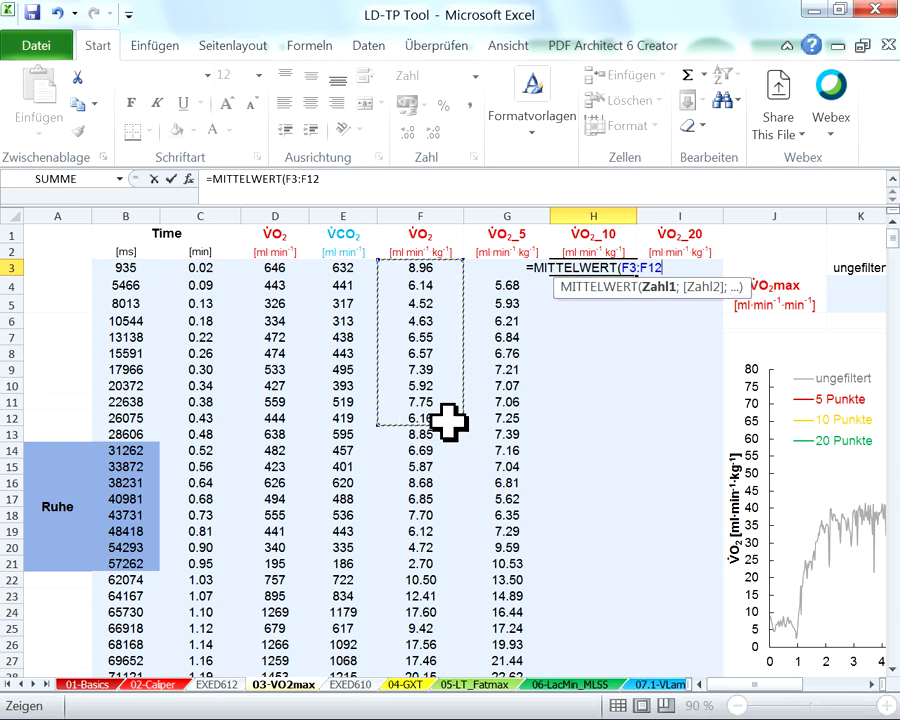
type(")")
key("Return")
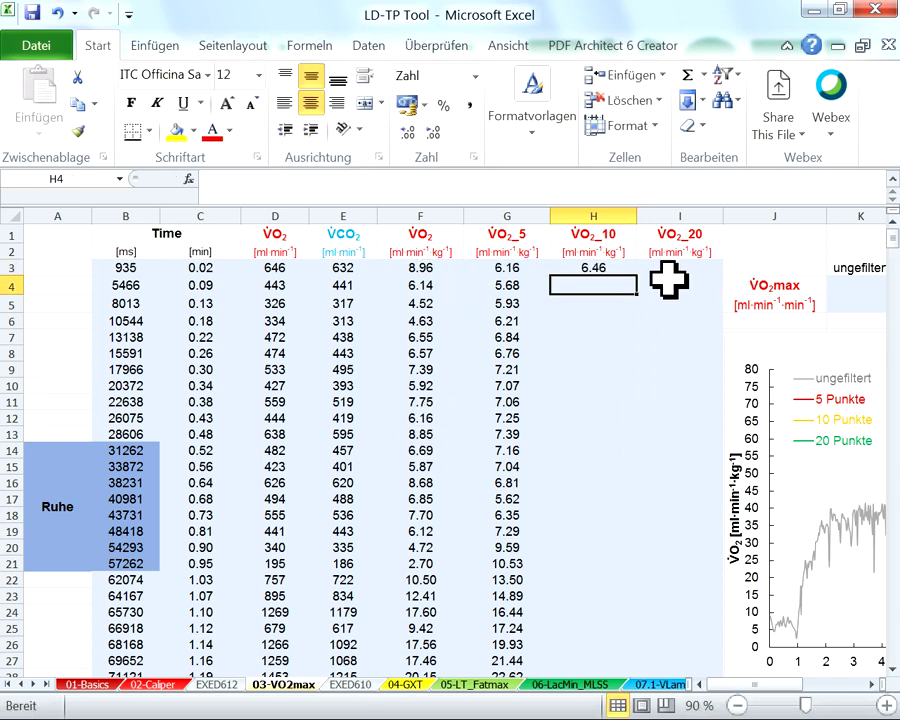
left_click(628, 268)
double_click(638, 277)
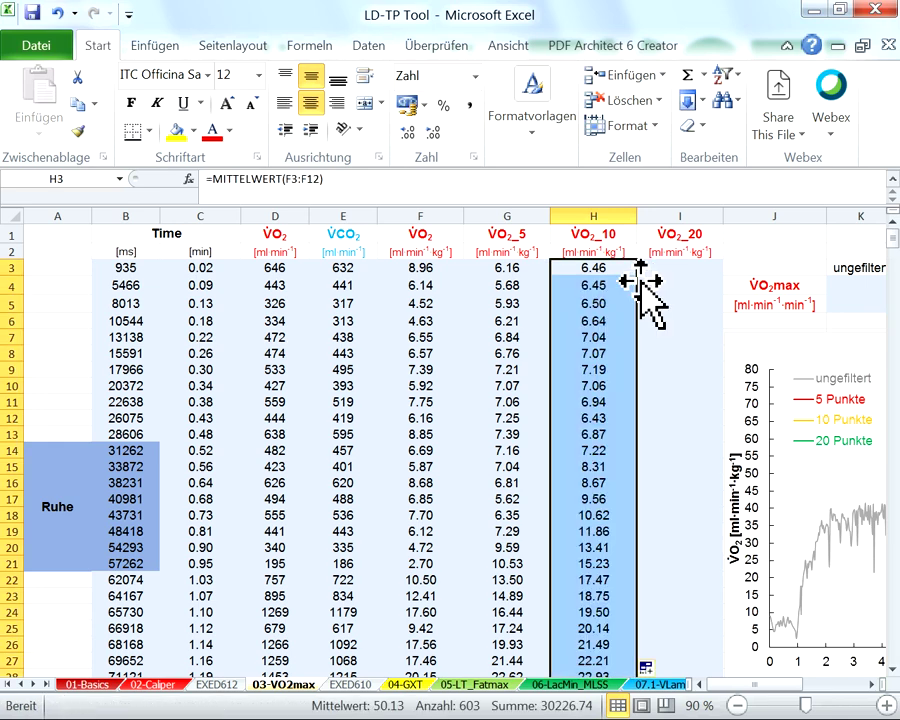
Step: Calculate the 20-point moving average in I3 with =MITTELWERT(F3:F22)
left_click(652, 274)
type("=")
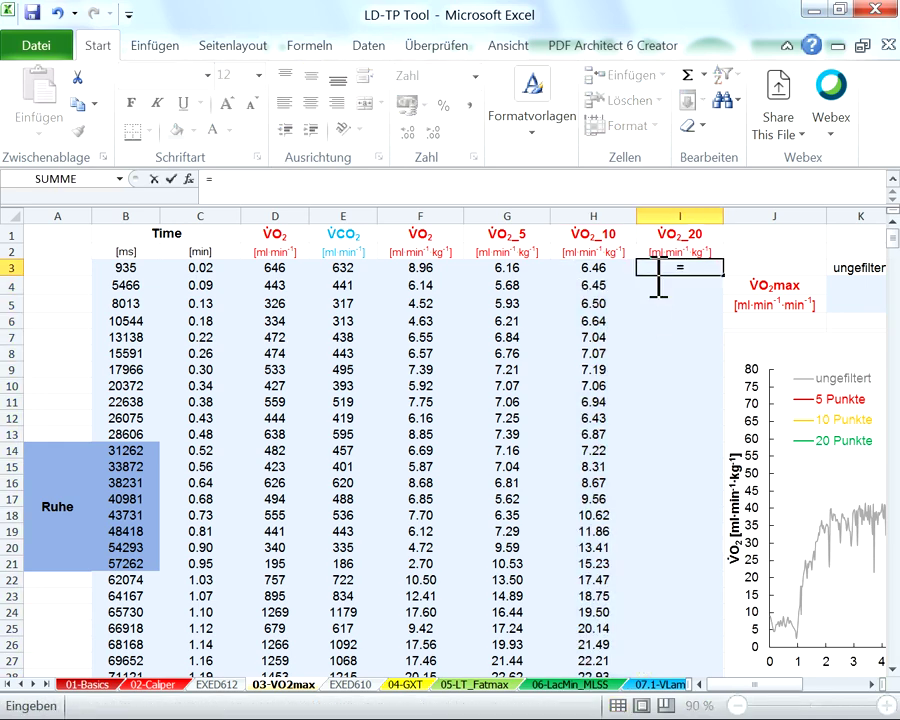
type("mittelwert")
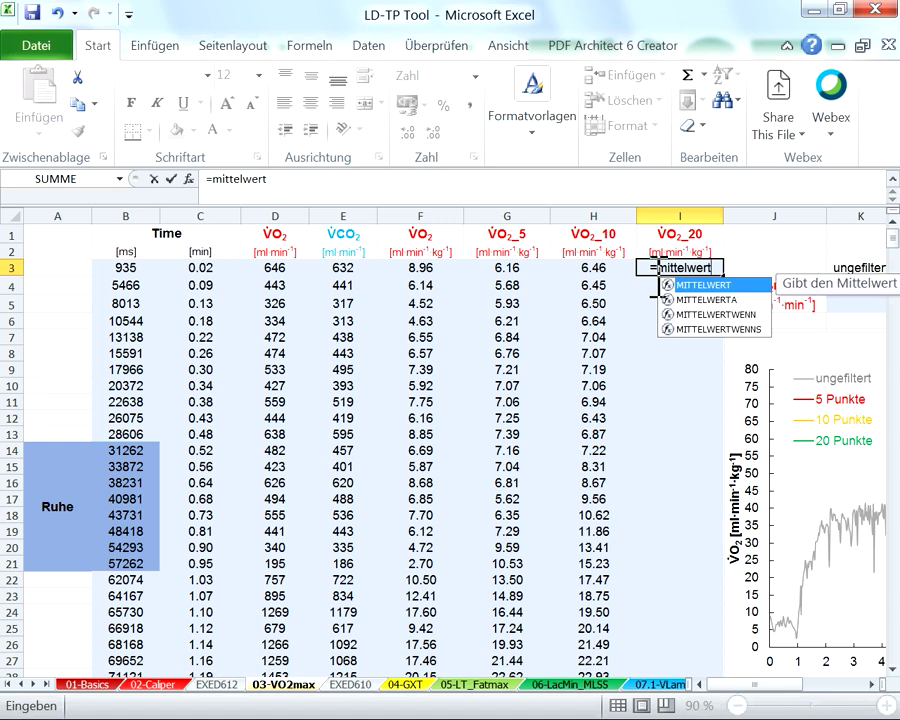
double_click(678, 286)
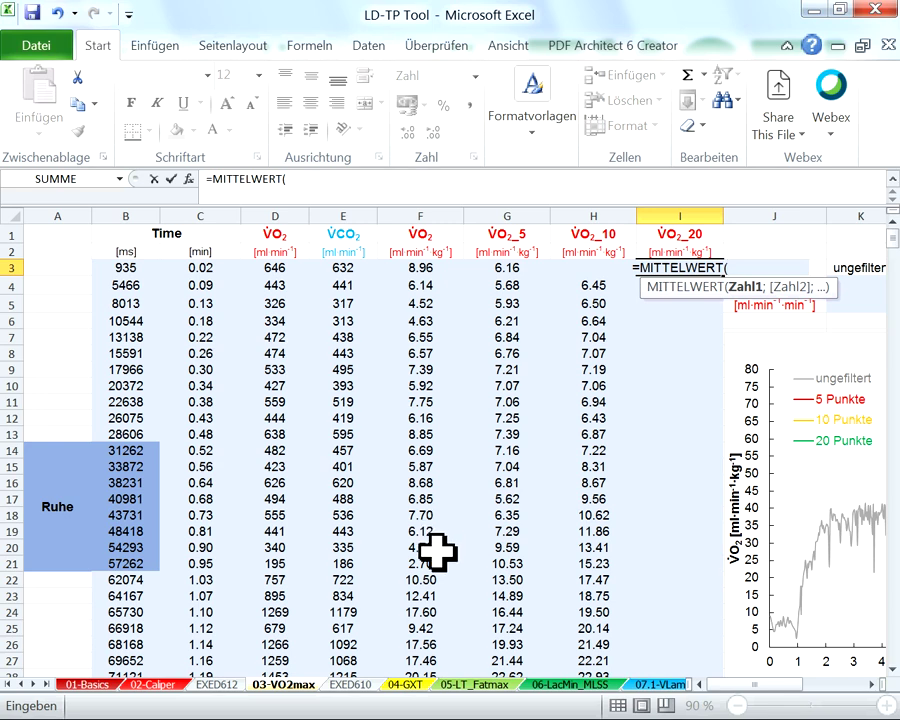
left_click_drag(432, 542, 416, 274)
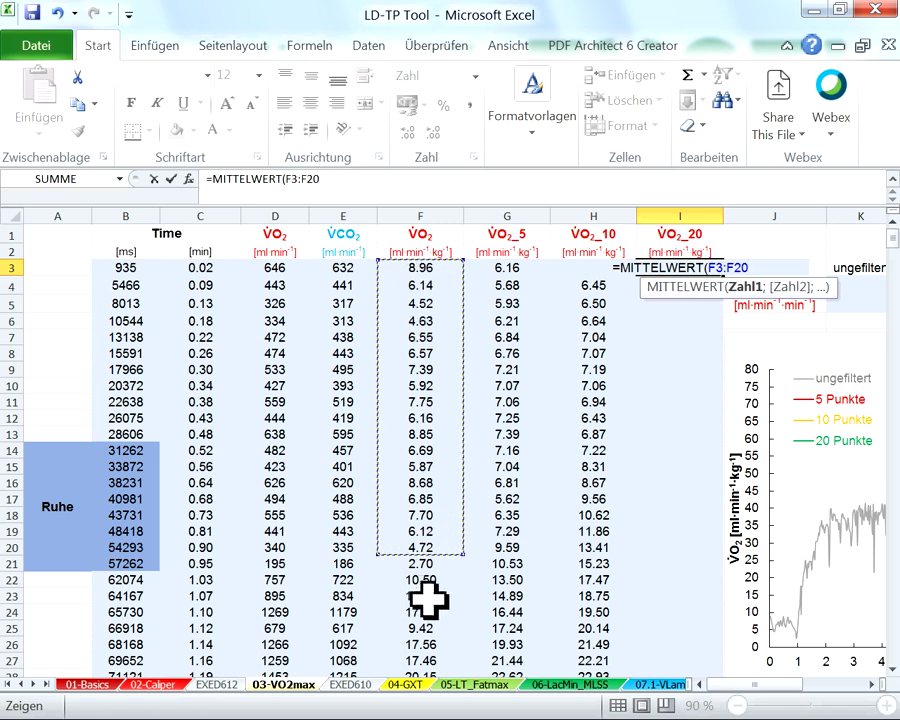
left_click_drag(422, 580, 441, 268)
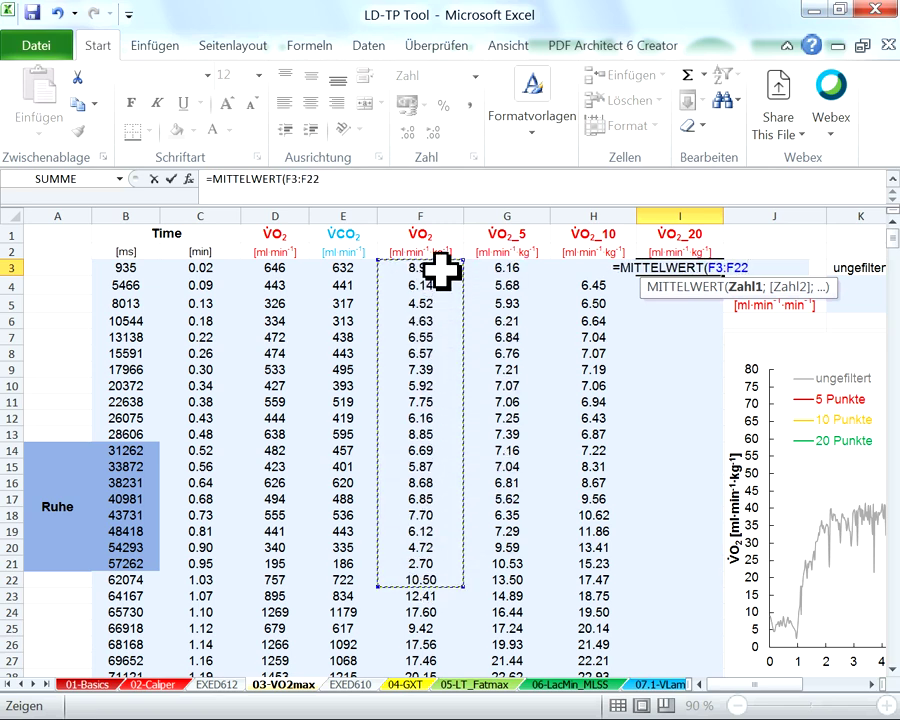
type(")")
key("Return")
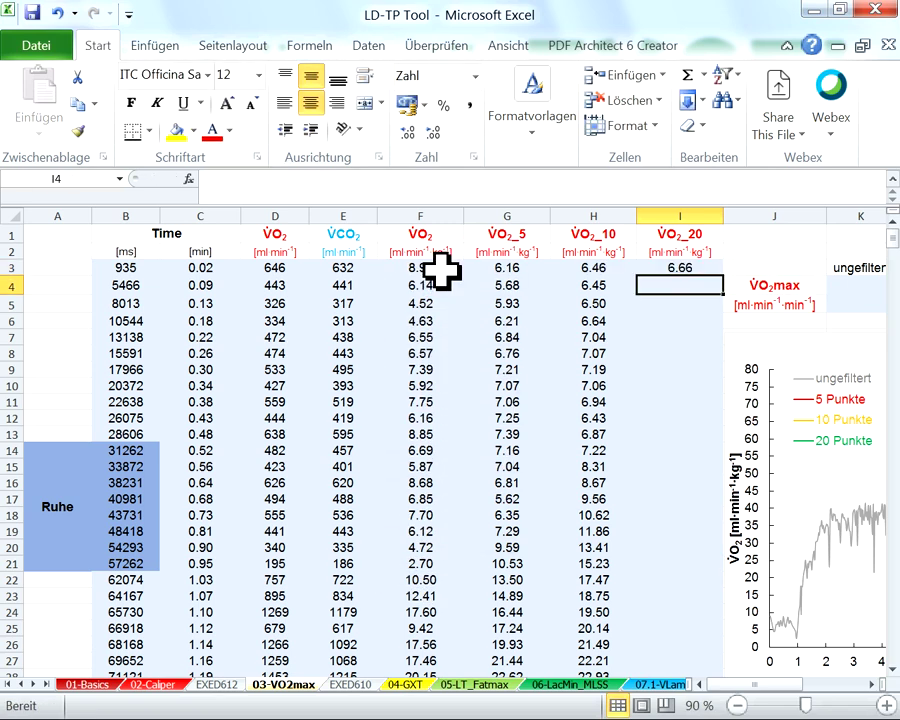
Step: Check the averaging range of the formula in I3 and fill it down to the last data row
left_click(663, 270)
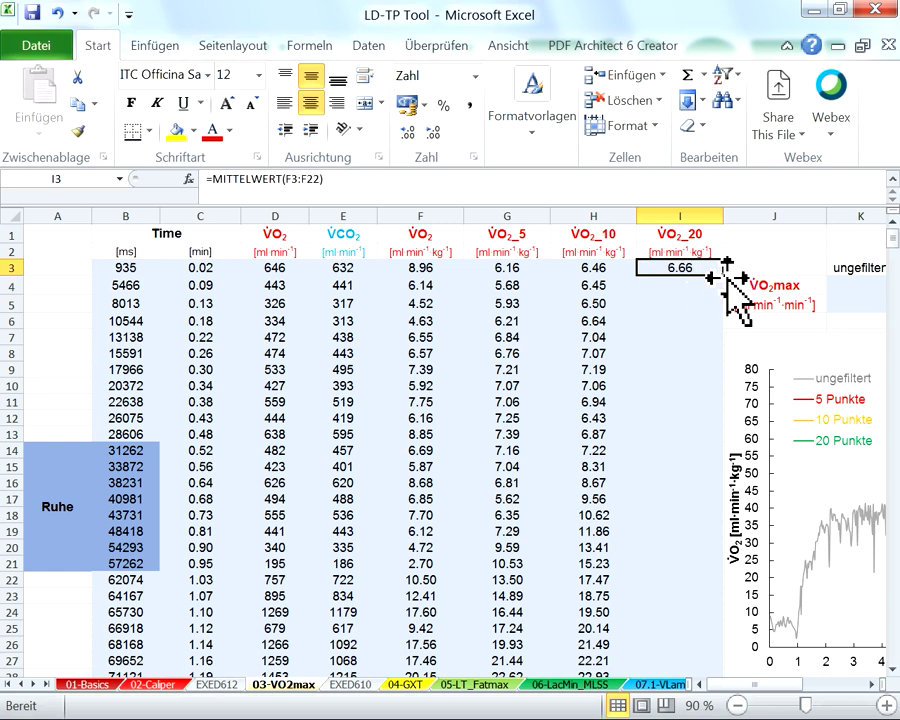
key("F2")
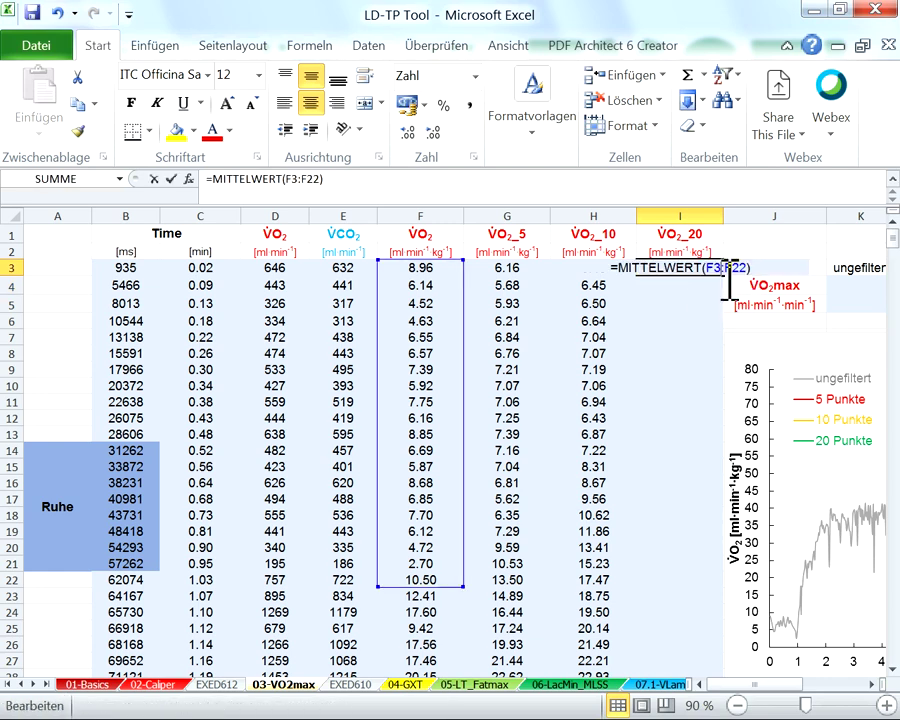
key("Return")
left_click(716, 268)
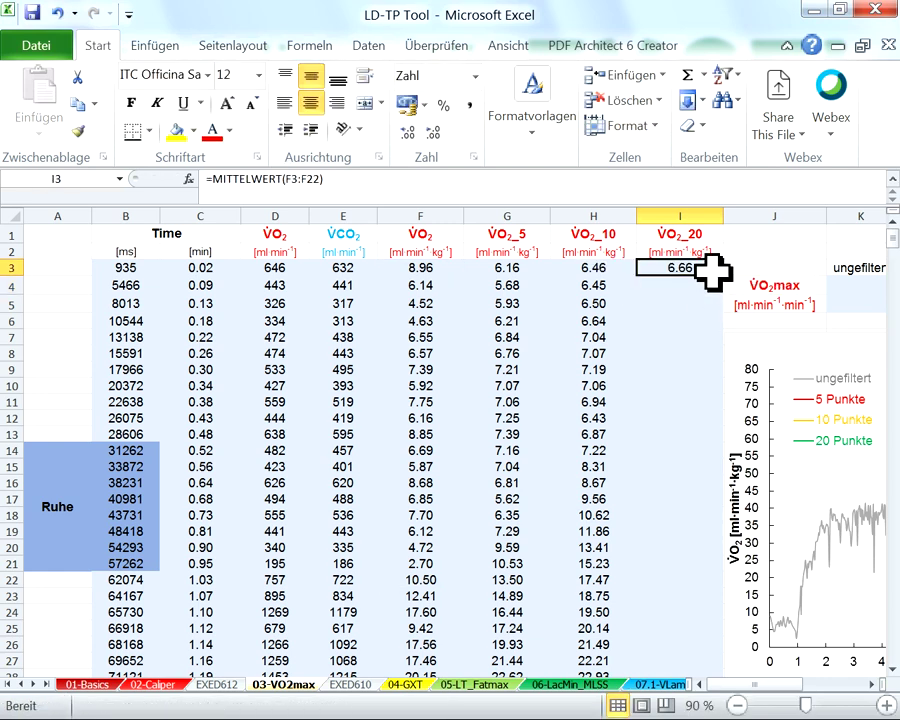
double_click(722, 277)
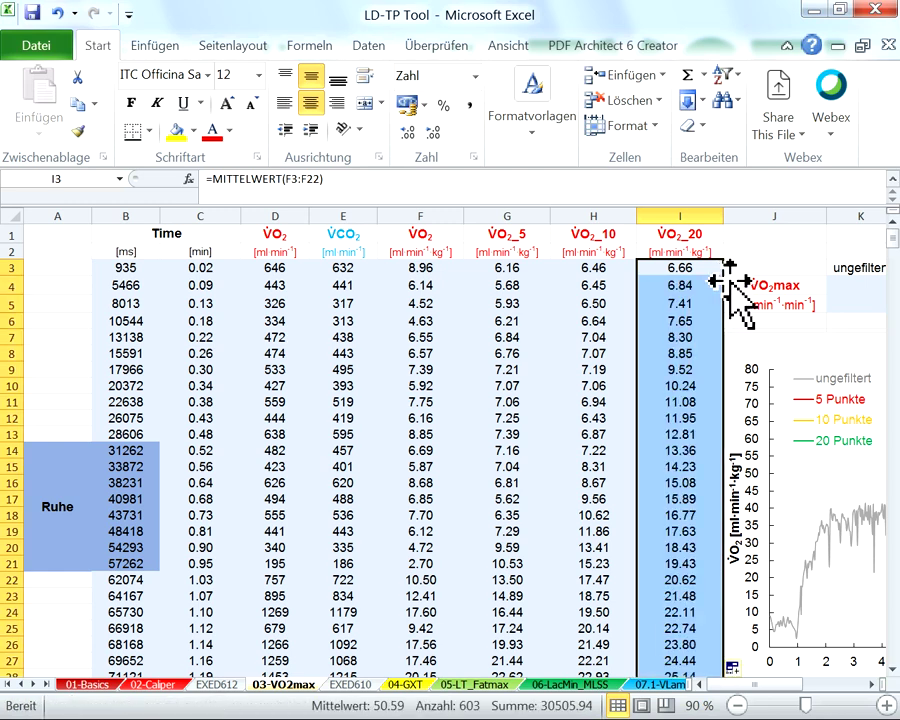
Step: Open the VO2 chart's data source and set the X values of the "5 Punkte" series to the minutes in C3:C605
left_click_drag(788, 685, 812, 689)
left_click(576, 408)
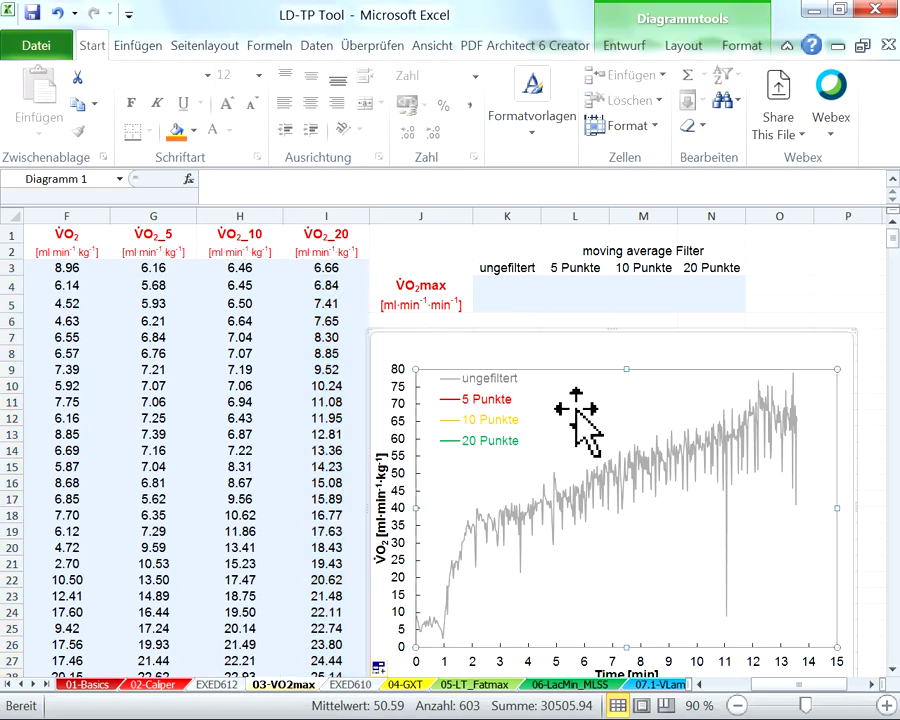
right_click(575, 409)
left_click(647, 505)
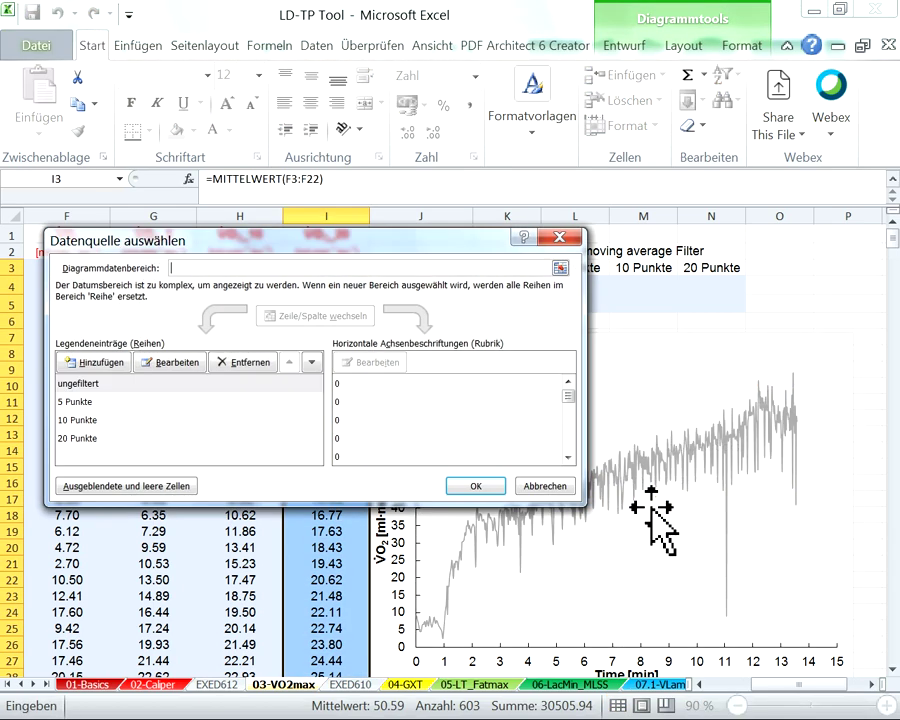
left_click(88, 402)
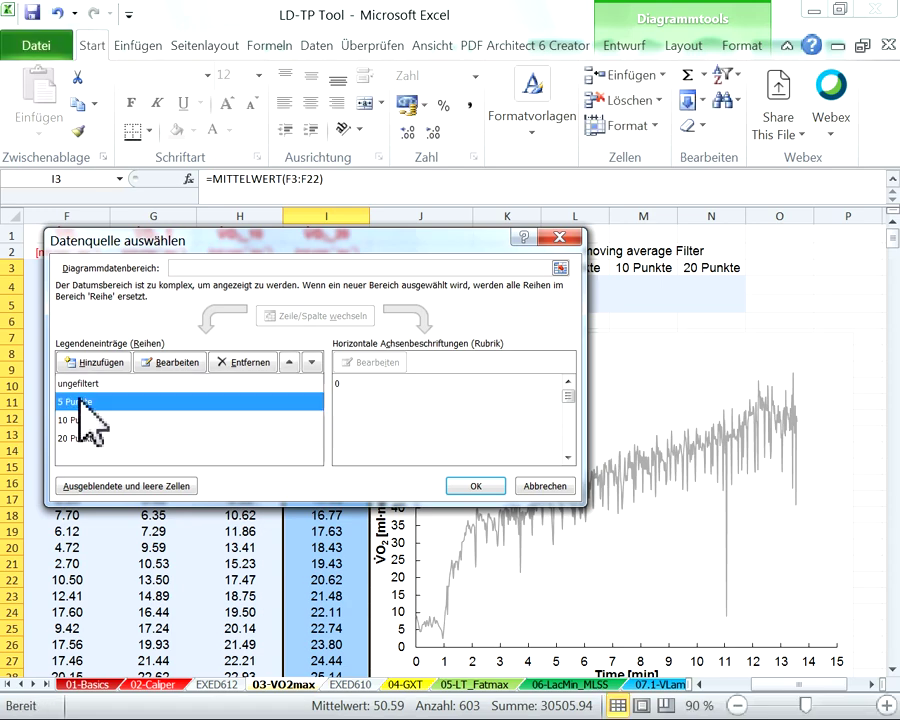
left_click(170, 362)
left_click_drag(800, 686, 768, 690)
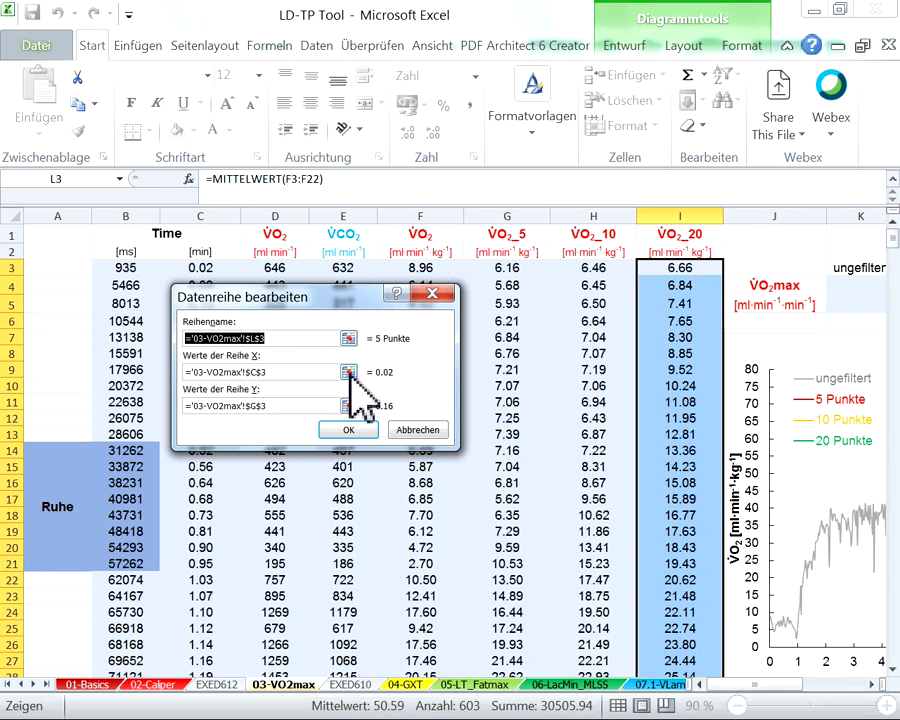
left_click(350, 373)
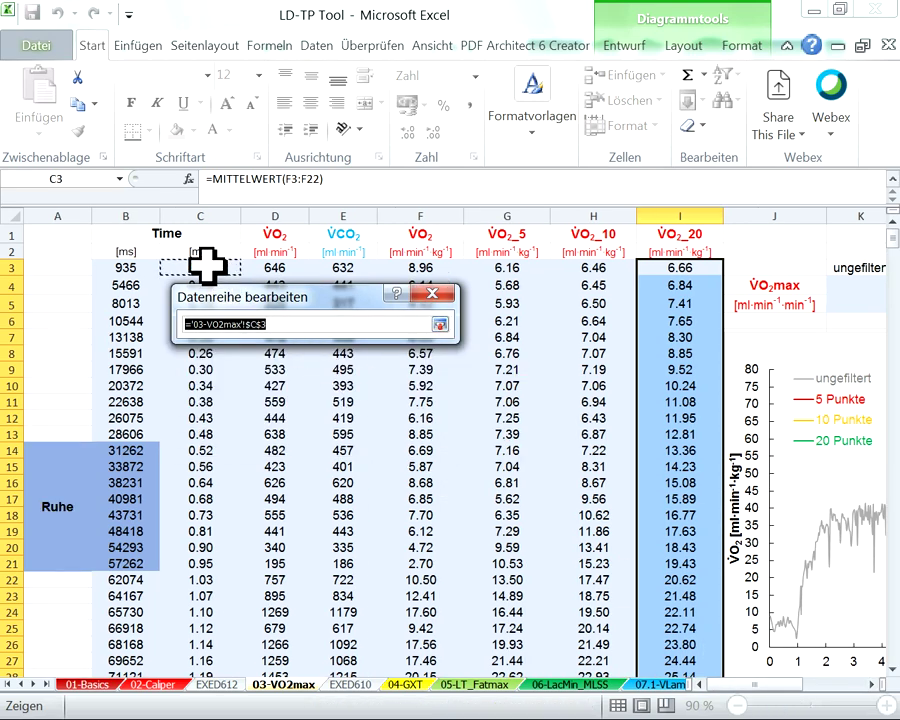
key("ctrl+shift+Down")
left_click(439, 324)
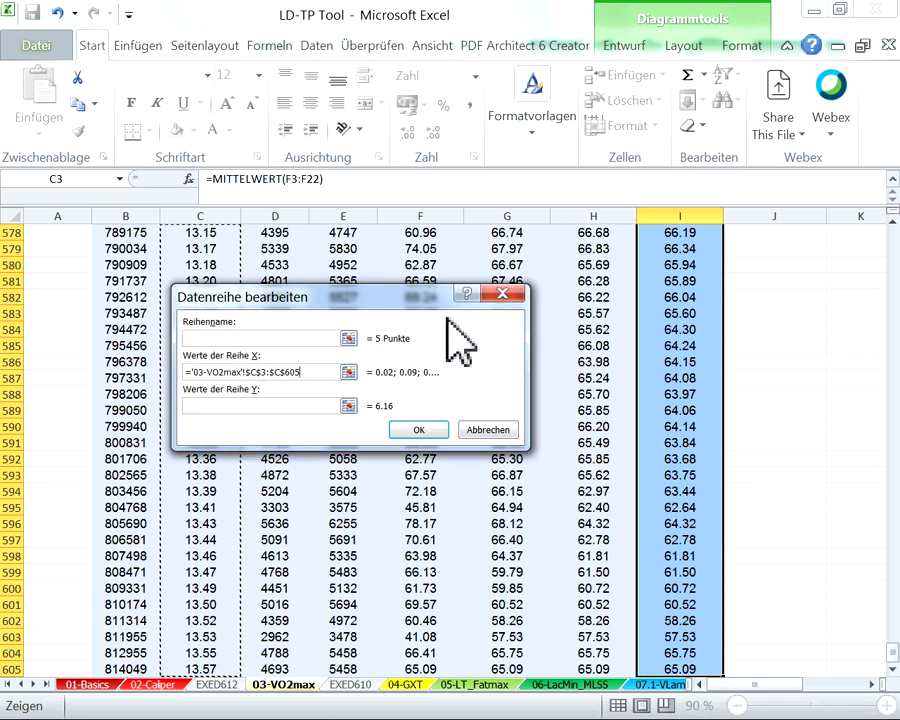
Step: Set the Y values of the "5 Punkte" series to the five-point averages in G3:G605 and apply the series
left_click(348, 405)
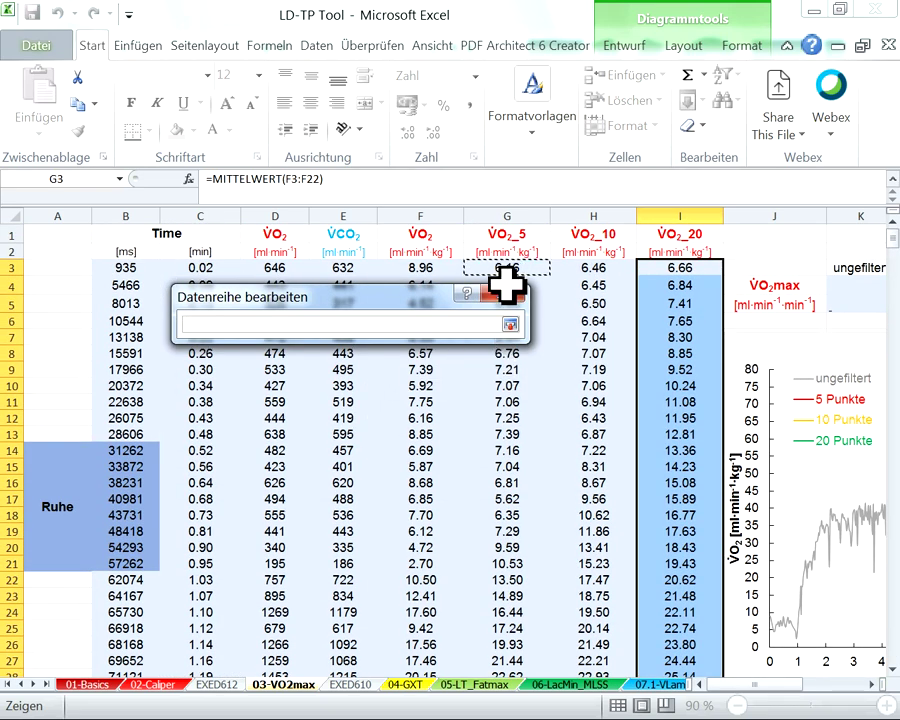
key("ctrl+shift+Down")
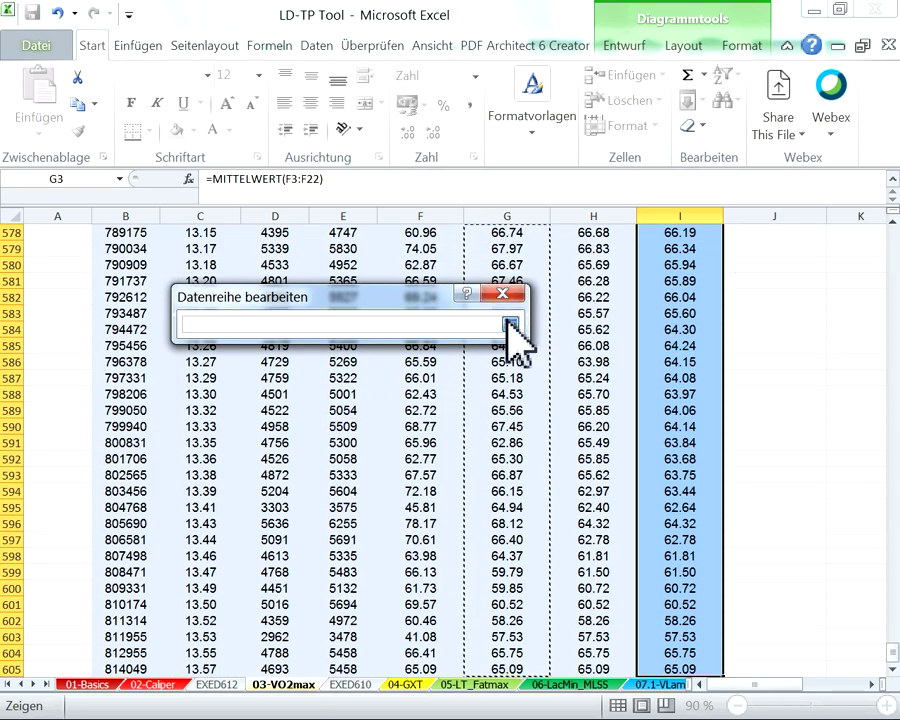
left_click(510, 324)
left_click(500, 430)
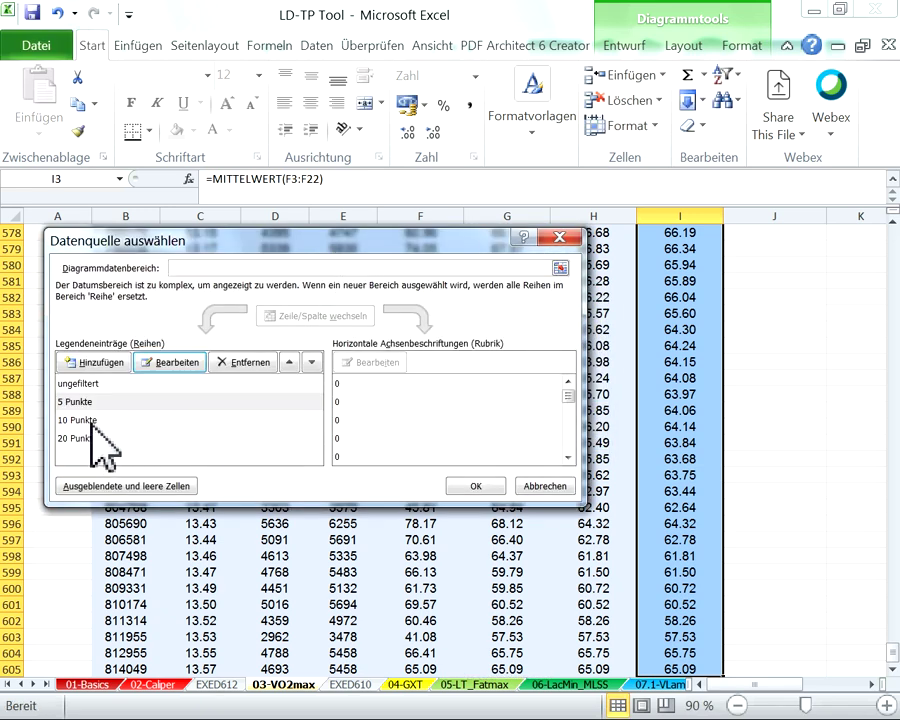
Step: Set the X values of the "10 Punkte" series to the minutes in C3:C605
left_click(91, 420)
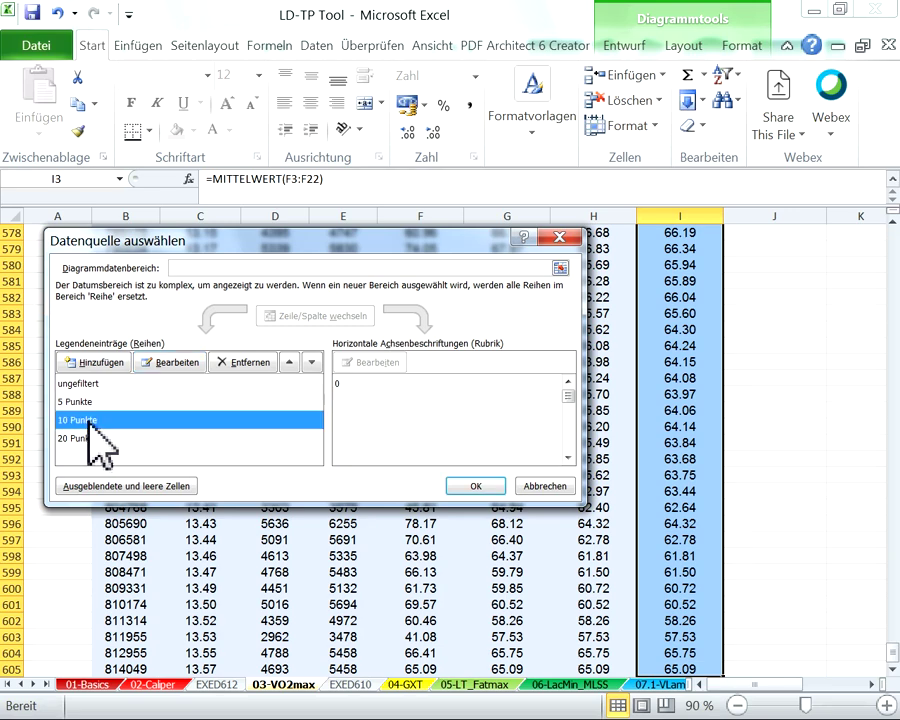
left_click(168, 362)
left_click(427, 372)
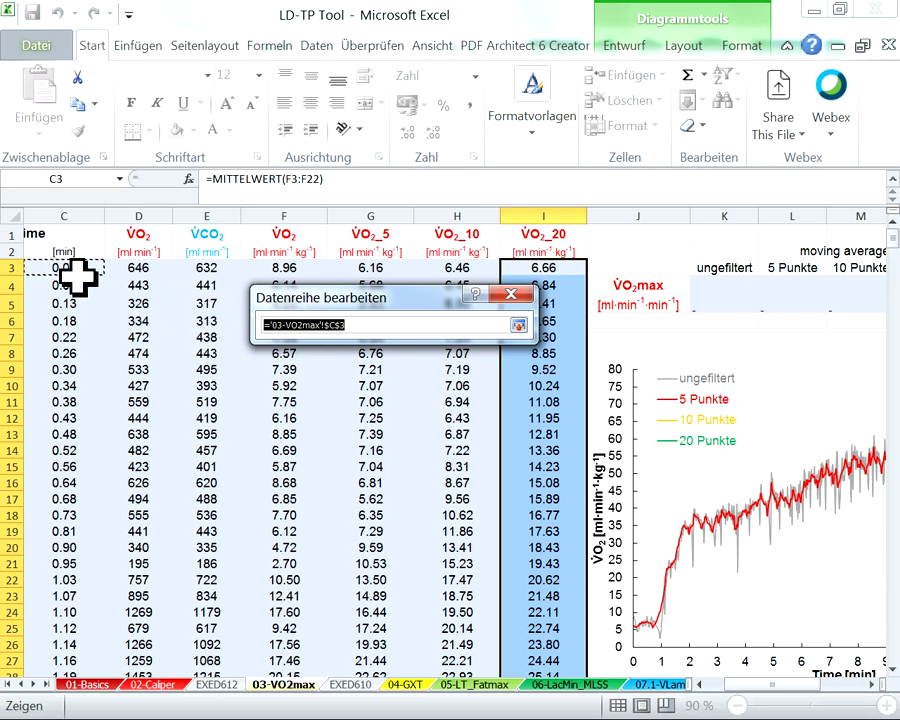
key("ctrl+shift+Down")
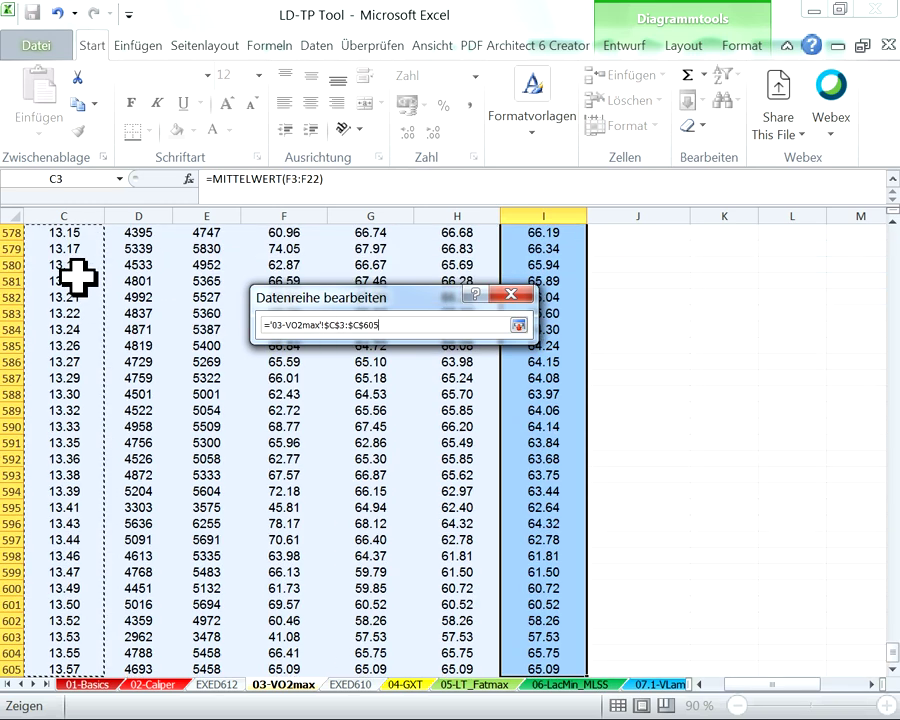
key("Return")
Step: Set the Y values of the "10 Punkte" series to the ten-point averages in H3:H605 and apply the series
left_click(428, 406)
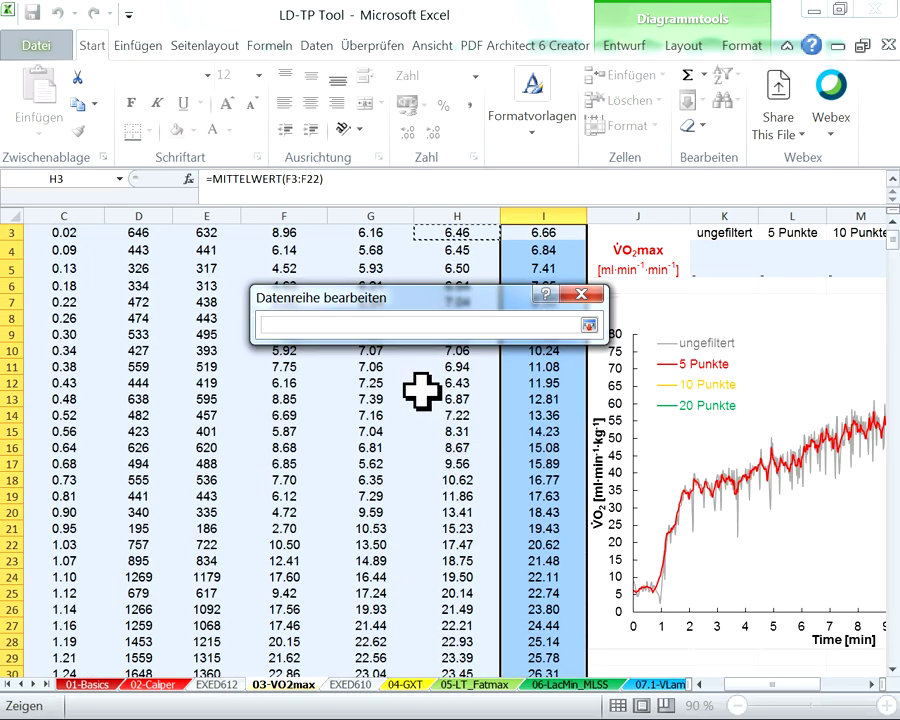
key("ctrl+shift+Down")
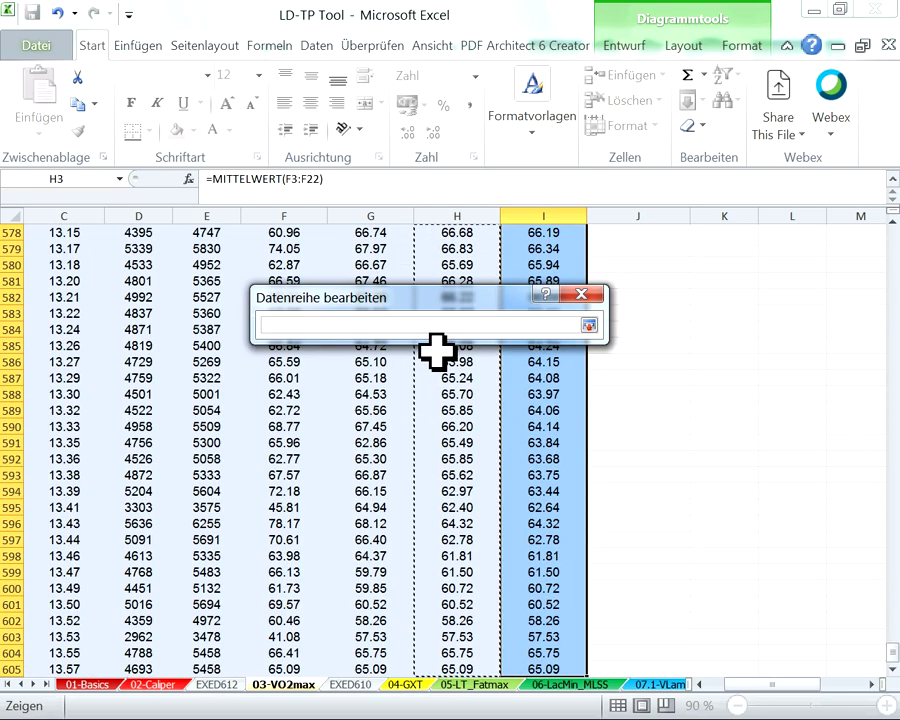
left_click(589, 325)
left_click(580, 430)
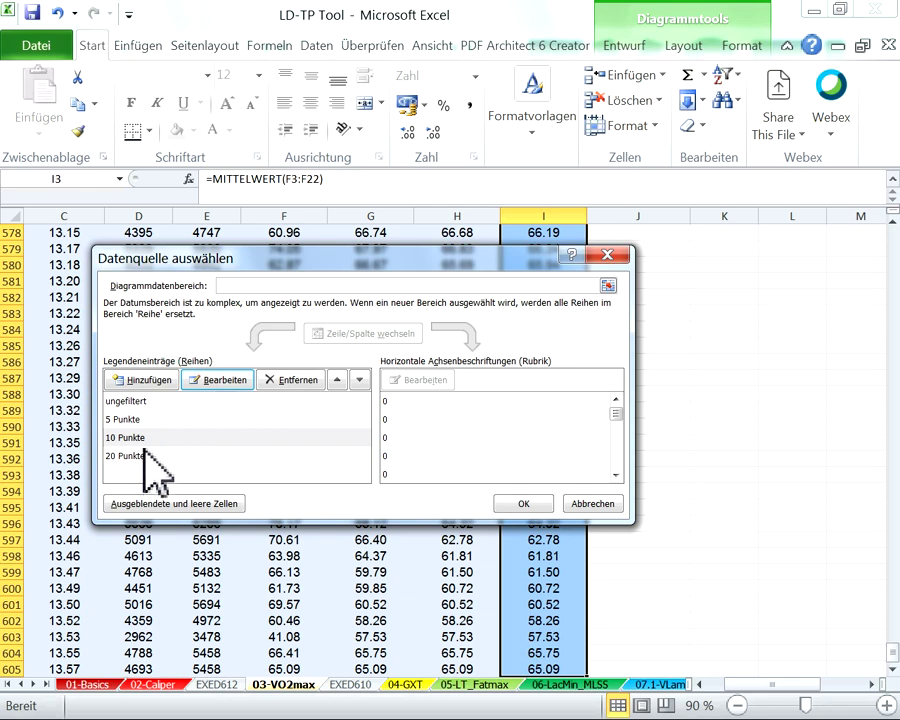
Step: Set the X values of the "20 Punkte" series to the minutes in C3:C605
left_click(145, 457)
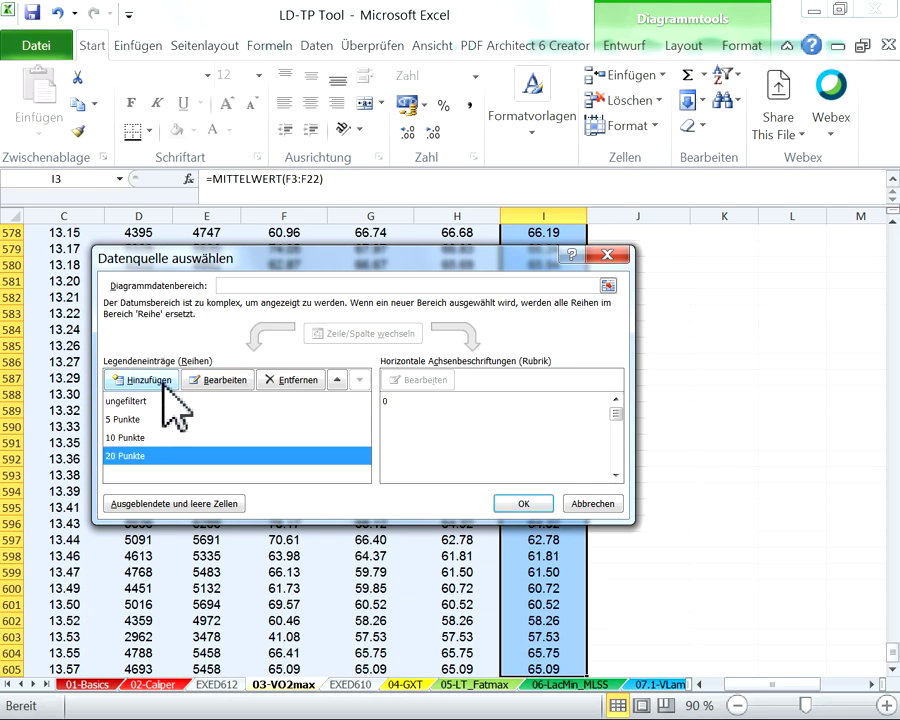
left_click(220, 380)
left_click(506, 373)
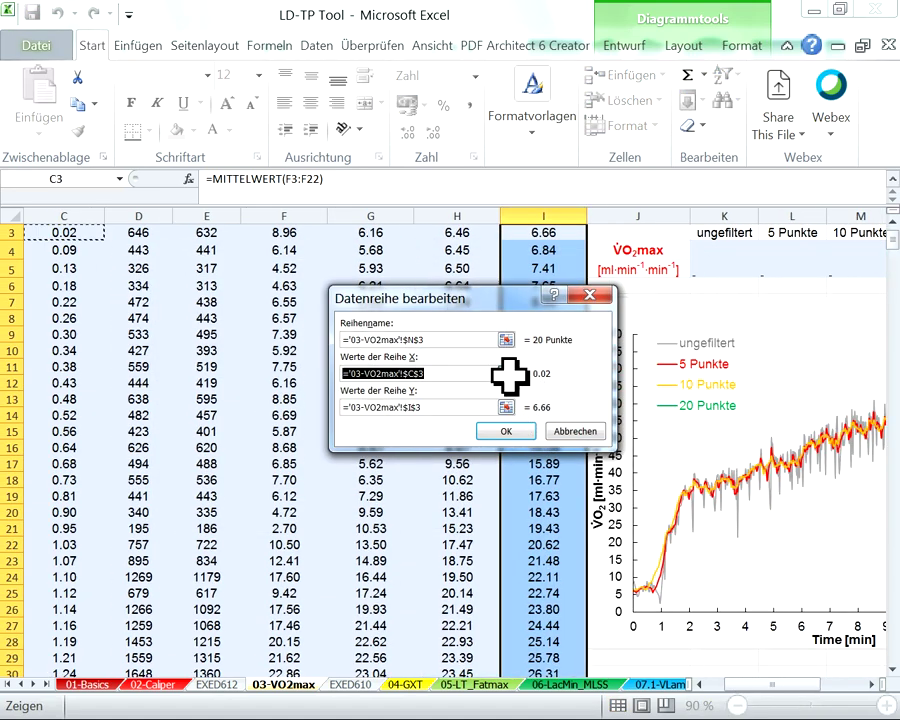
key("ctrl+shift+Down")
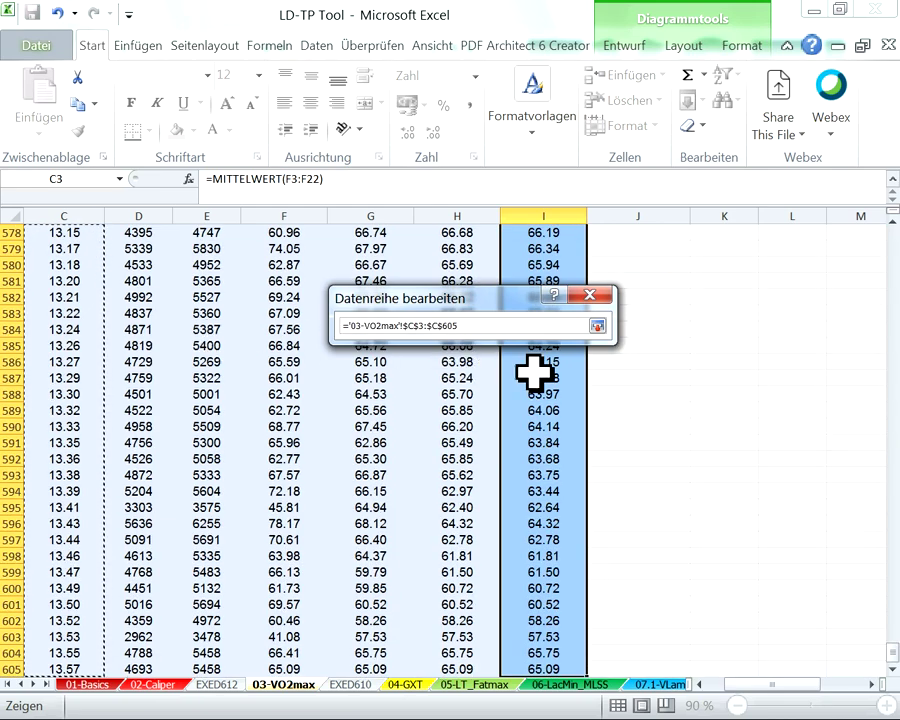
left_click(597, 326)
Step: Set the Y values of the "20 Punkte" series to the twenty-point averages in I3:I605 and apply the chart's data source
left_click(506, 407)
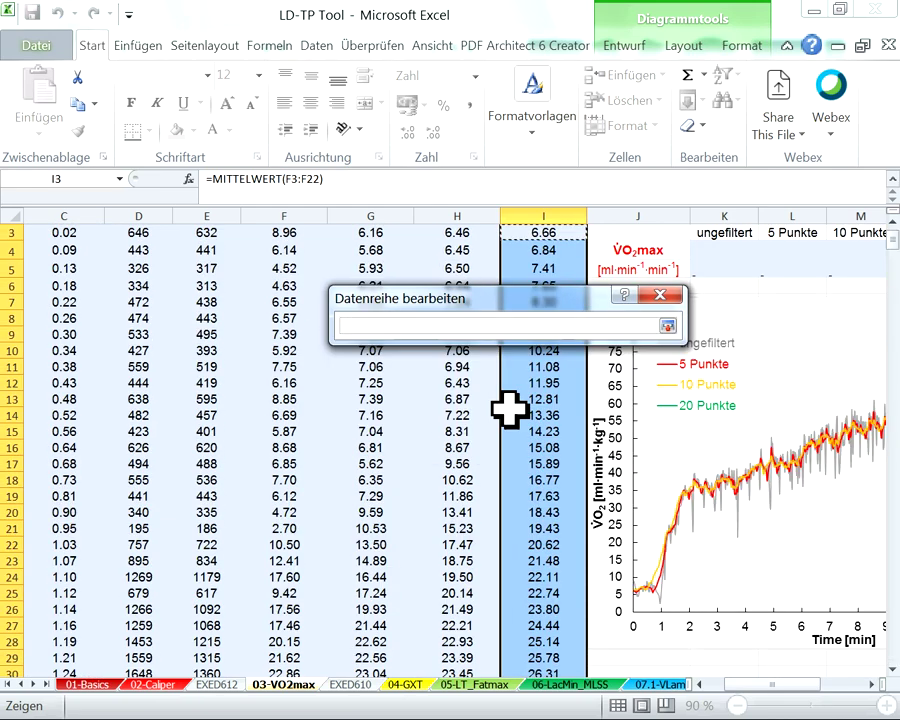
key("ctrl+shift+Down")
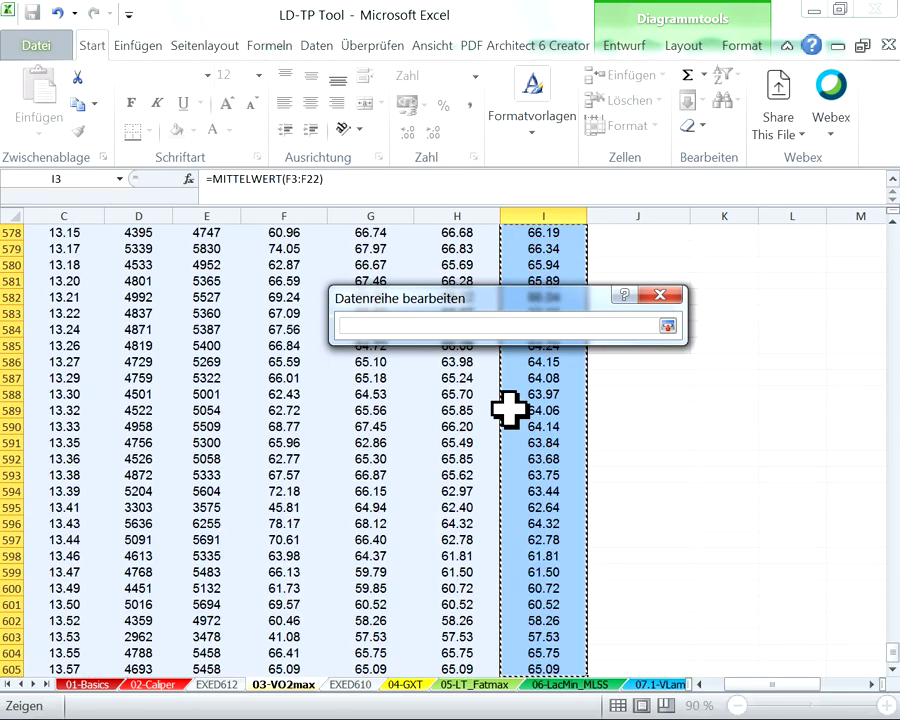
left_click(667, 325)
left_click(662, 431)
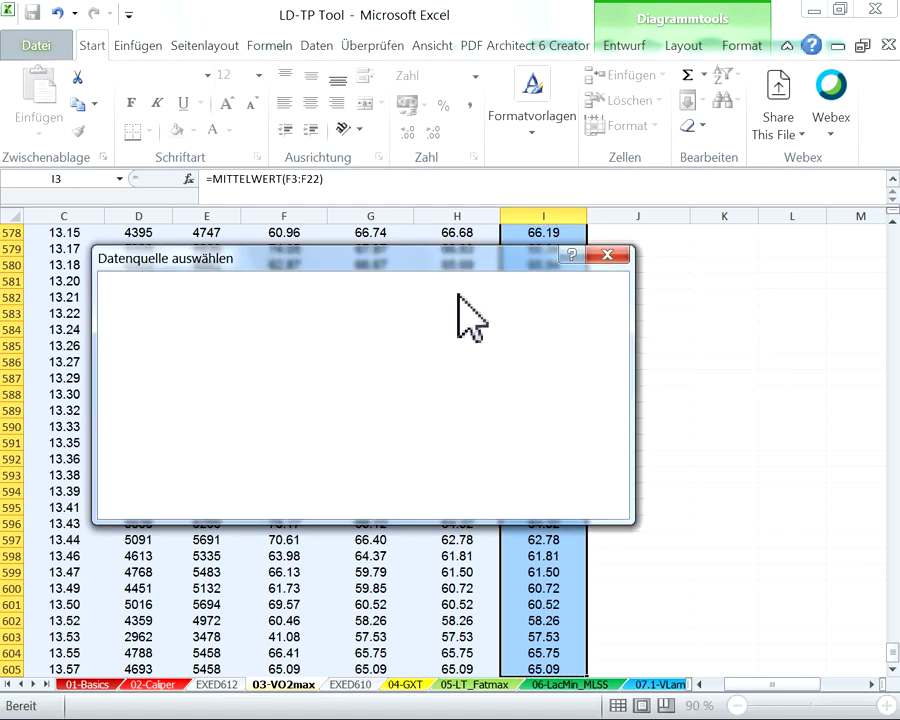
left_click(512, 503)
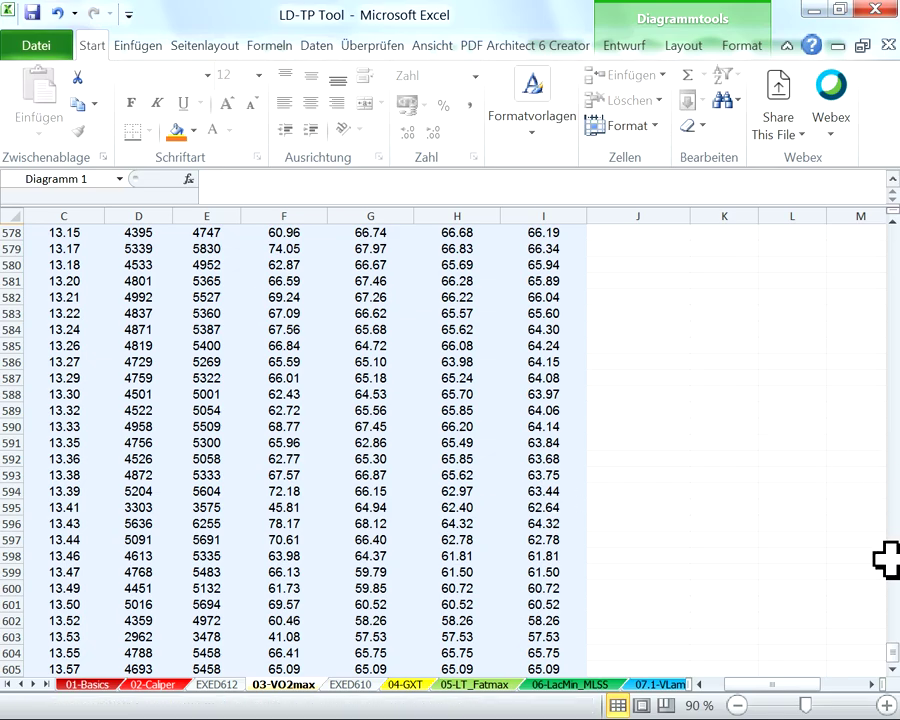
Step: Examine the VO2 chart, comparing the unfiltered curve with the 5-, 10- and 20-point moving averages over time
left_click_drag(893, 648, 893, 237)
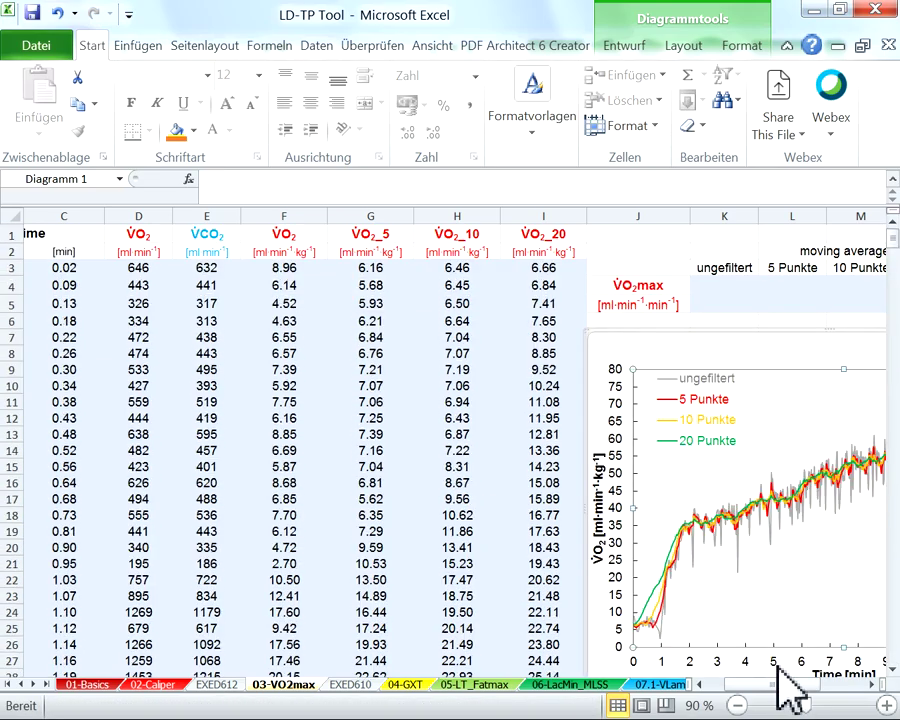
left_click_drag(774, 686, 805, 700)
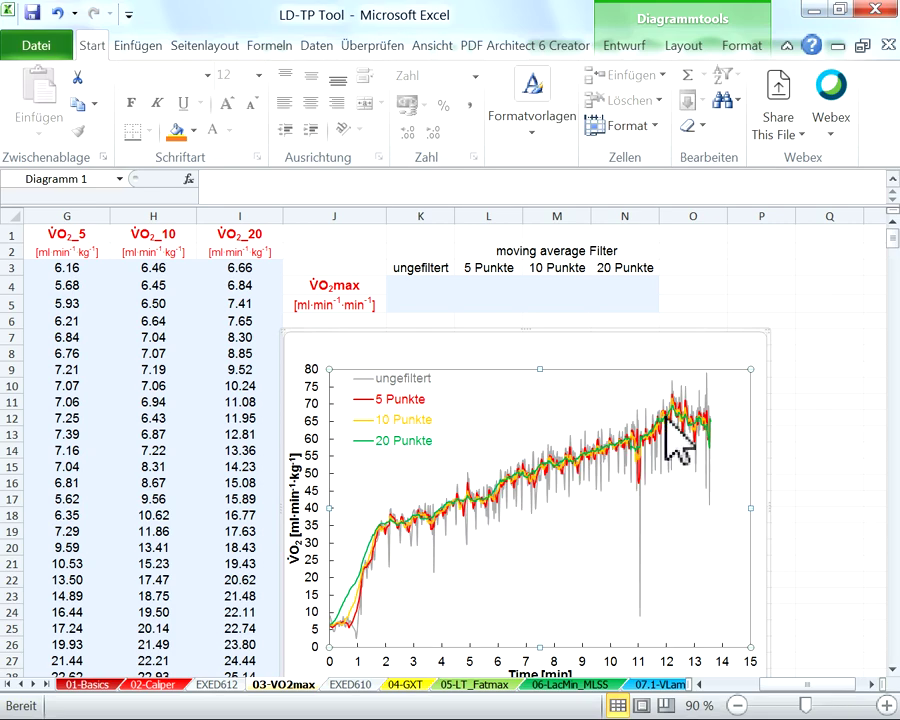
scroll(678, 400, "down", 1)
left_click(886, 706)
left_click(886, 706)
left_click(886, 706)
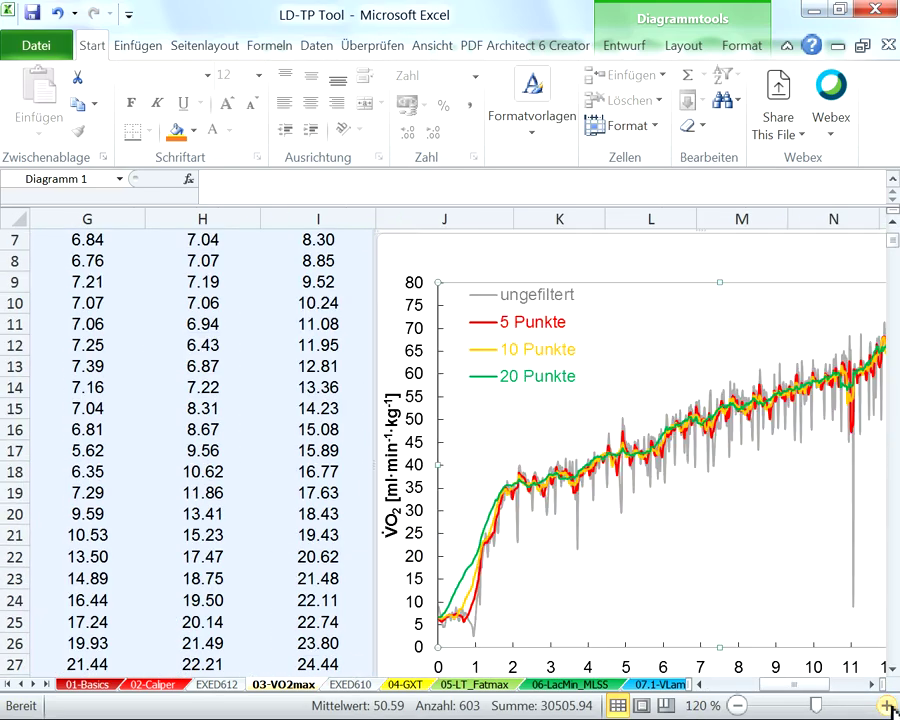
left_click_drag(793, 686, 816, 690)
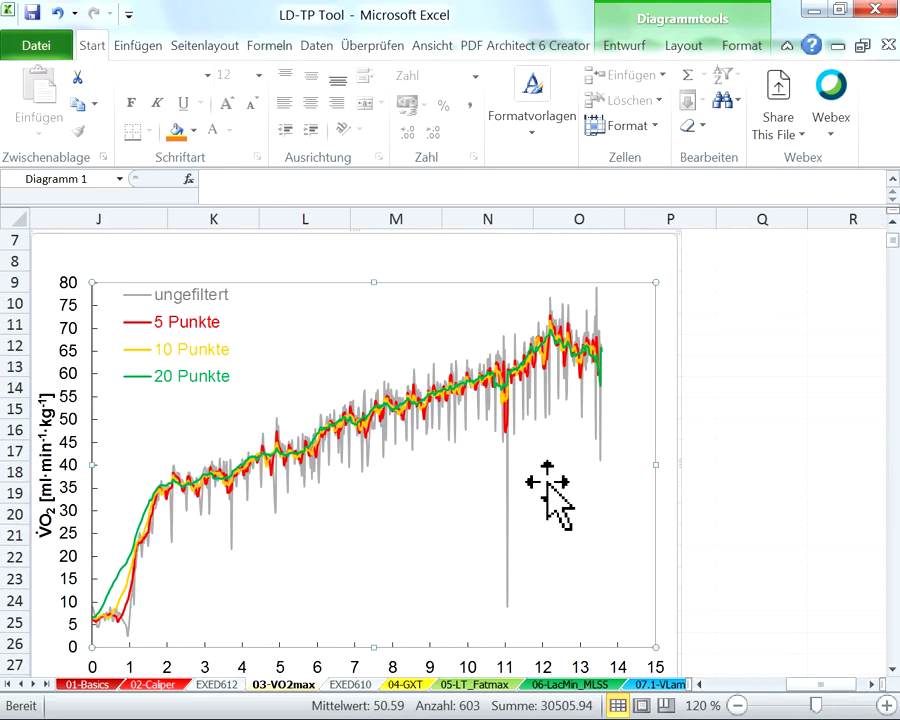
scroll(556, 490, "down", 1)
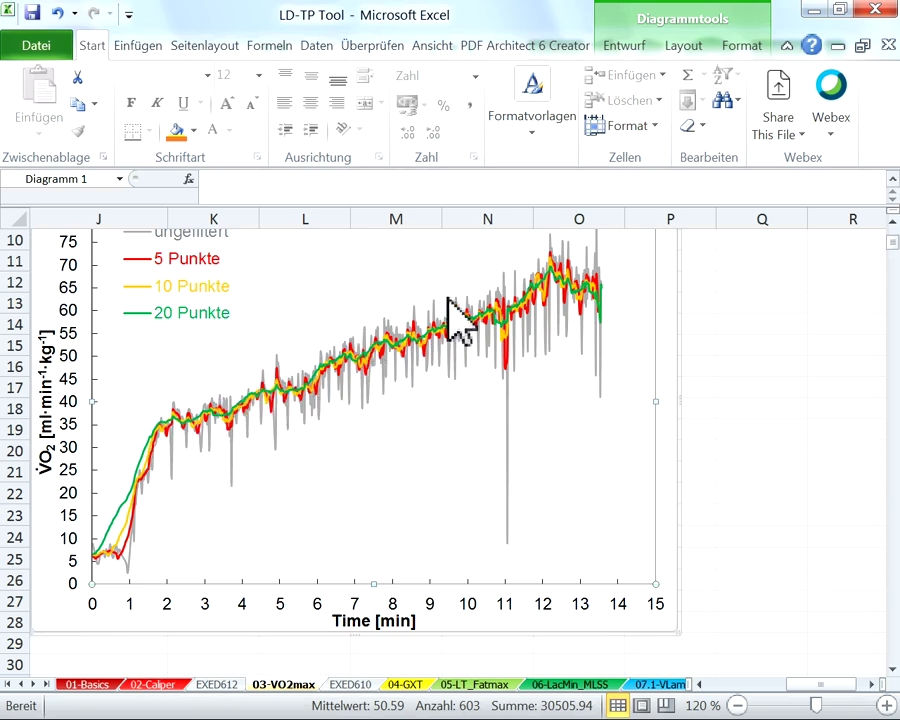
scroll(516, 312, "up", 2)
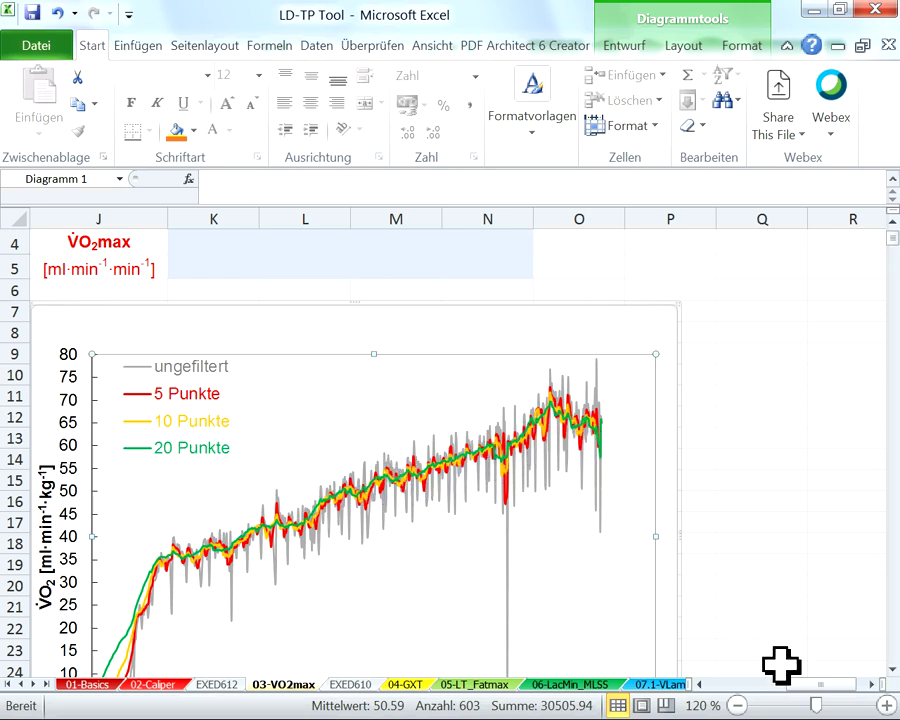
left_click_drag(802, 684, 786, 684)
scroll(541, 497, "up", 1)
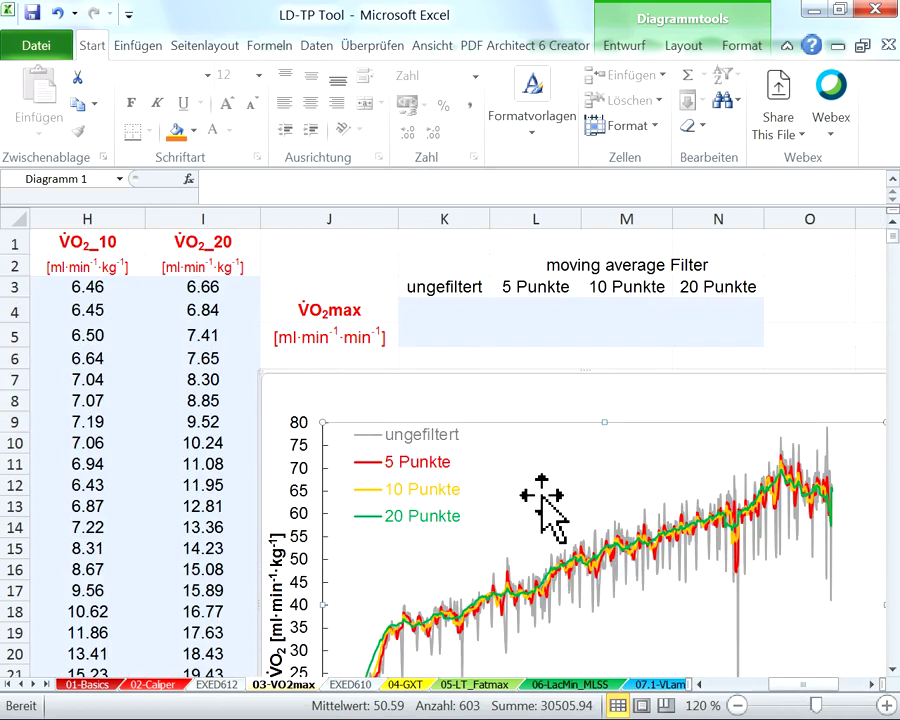
left_click(797, 710)
left_click_drag(797, 708, 777, 690)
scroll(690, 540, "up", 1)
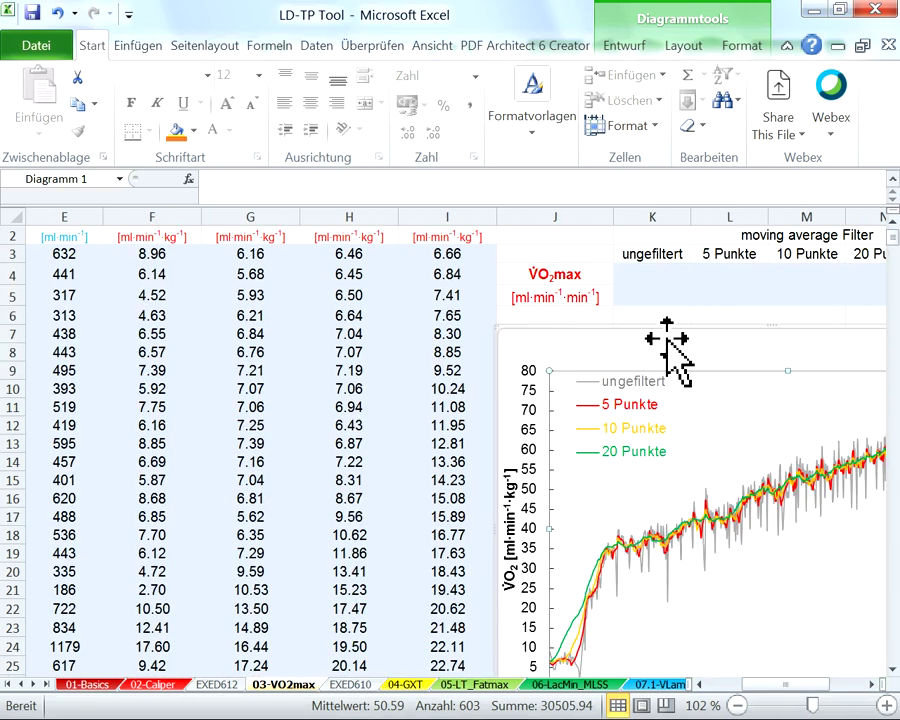
left_click(738, 706)
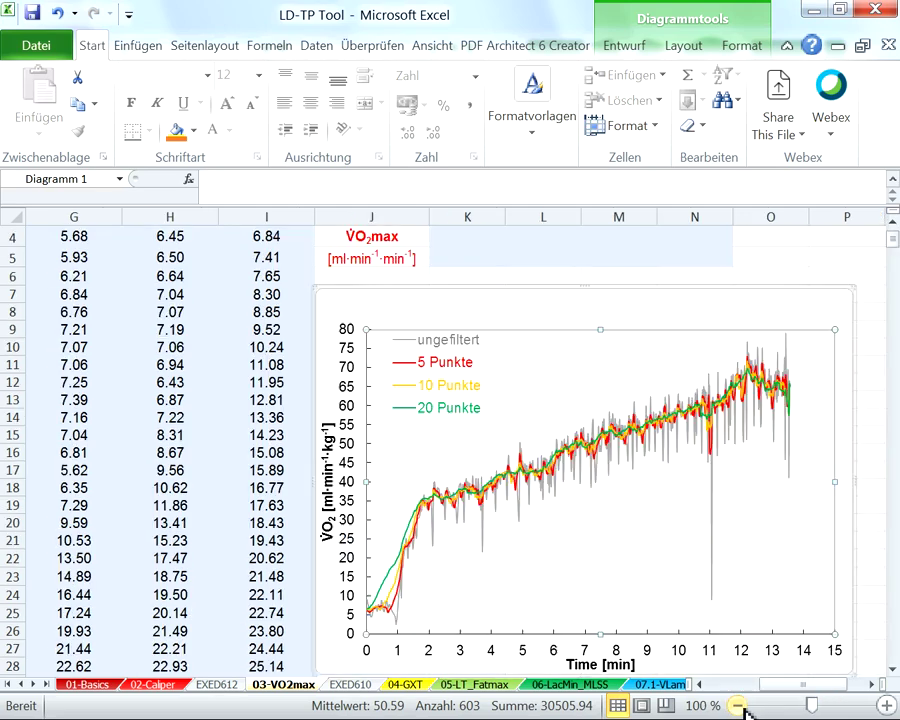
left_click(738, 706)
scroll(740, 460, "up", 1)
Step: Enter the formula =MAX(F3) in the unfiltered VO2max cell K4
left_click(638, 287)
type("=")
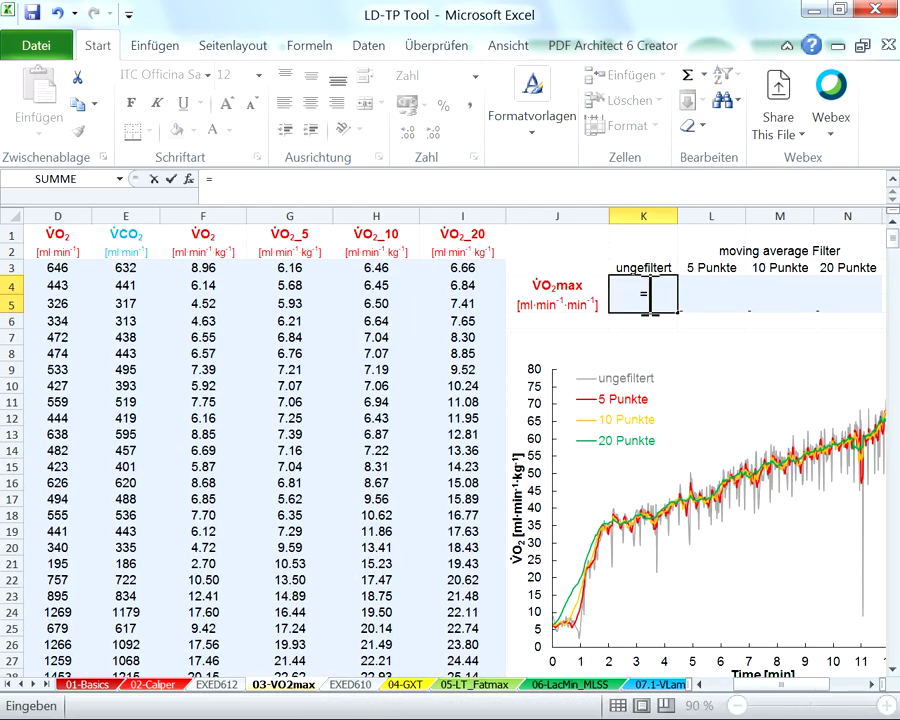
type("max(")
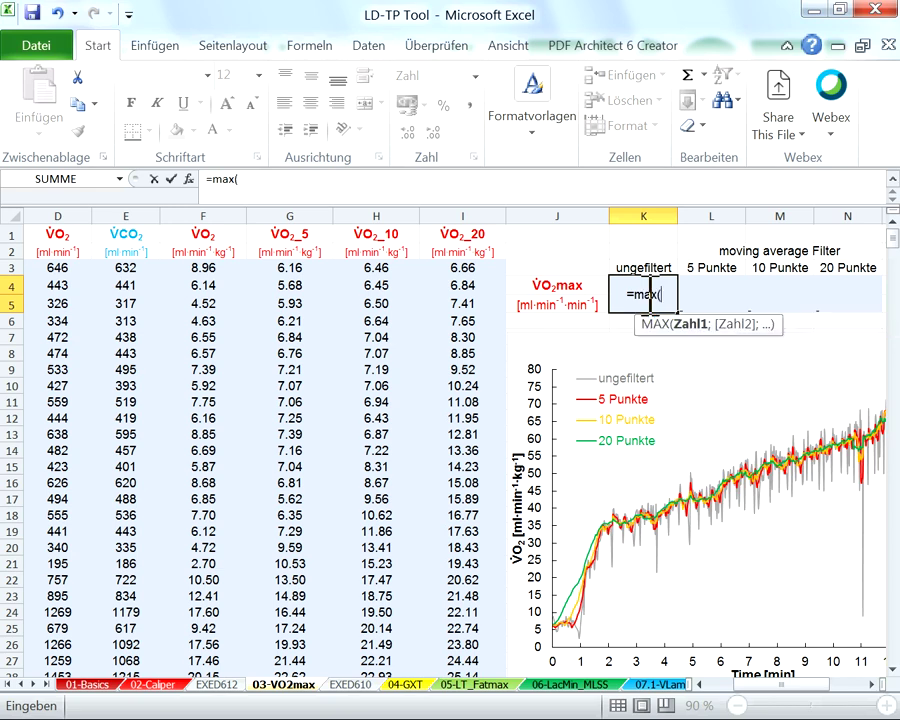
left_click(232, 268)
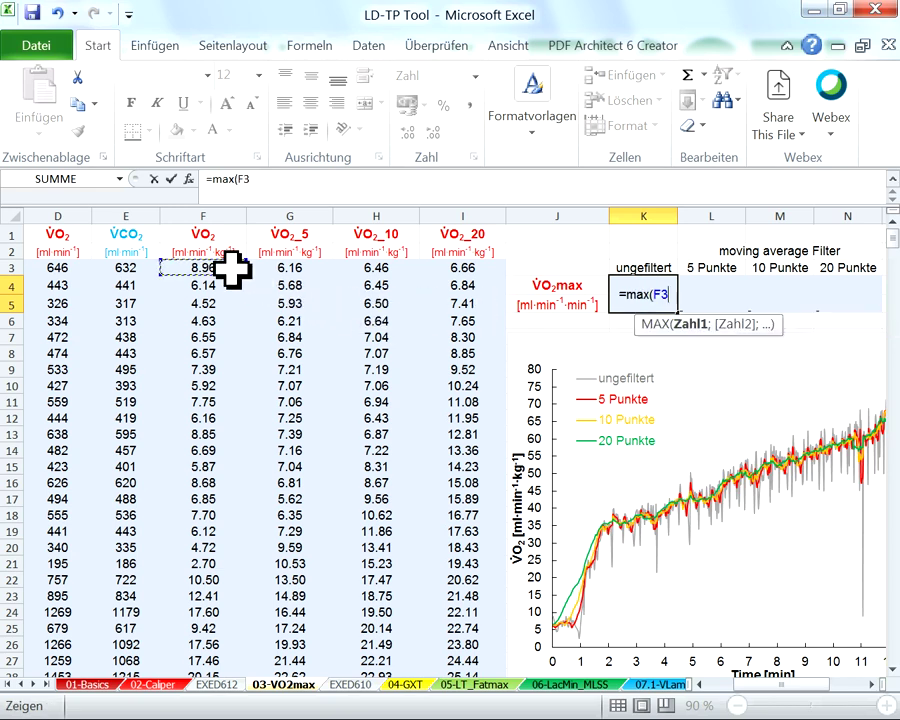
key("ctrl+Return")
scroll(232, 268, "down", 1)
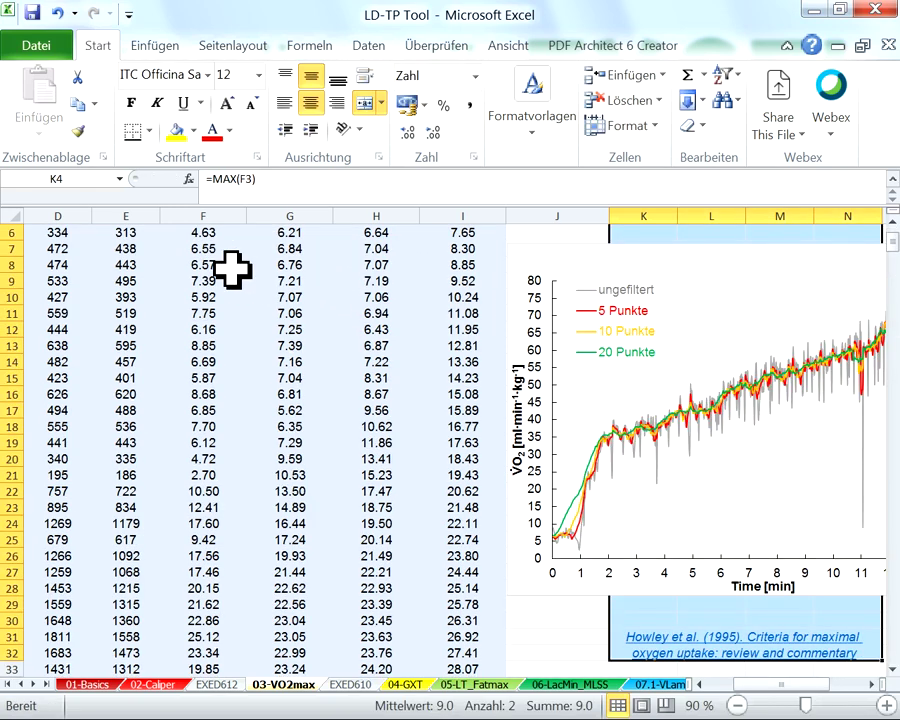
scroll(760, 372, "up", 2)
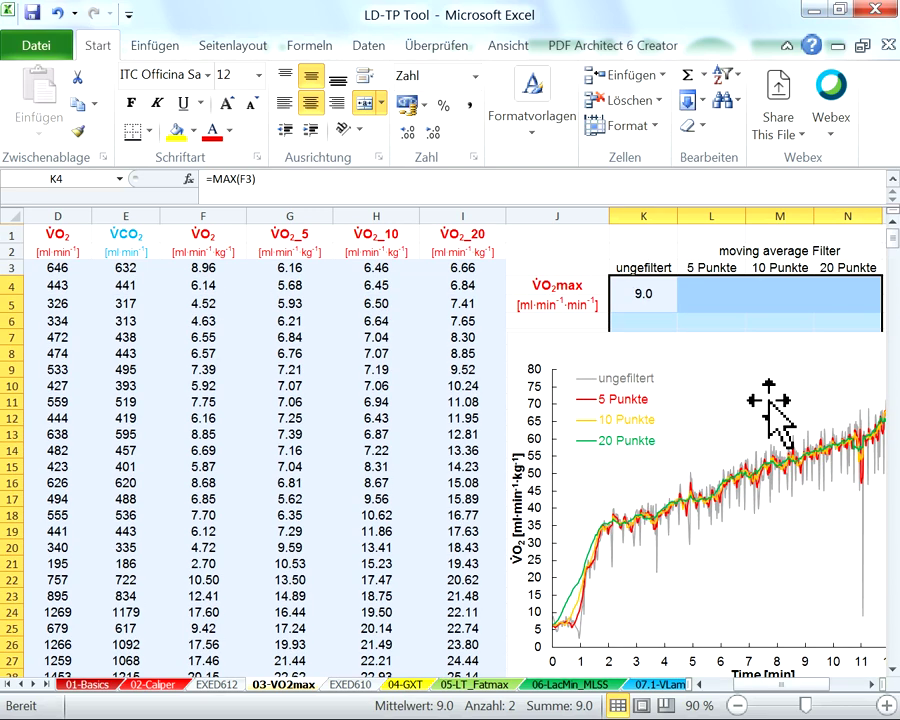
Step: Extend the range in K4's maximum formula to the whole relative VO2 column, F3:F605
left_click(254, 187)
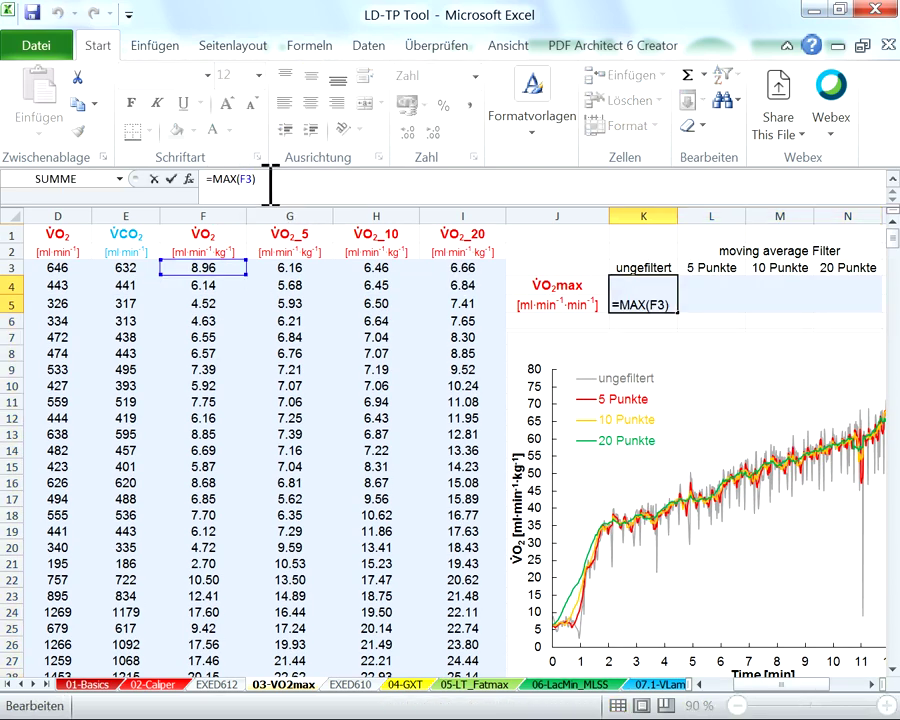
key("BackSpace")
key("BackSpace")
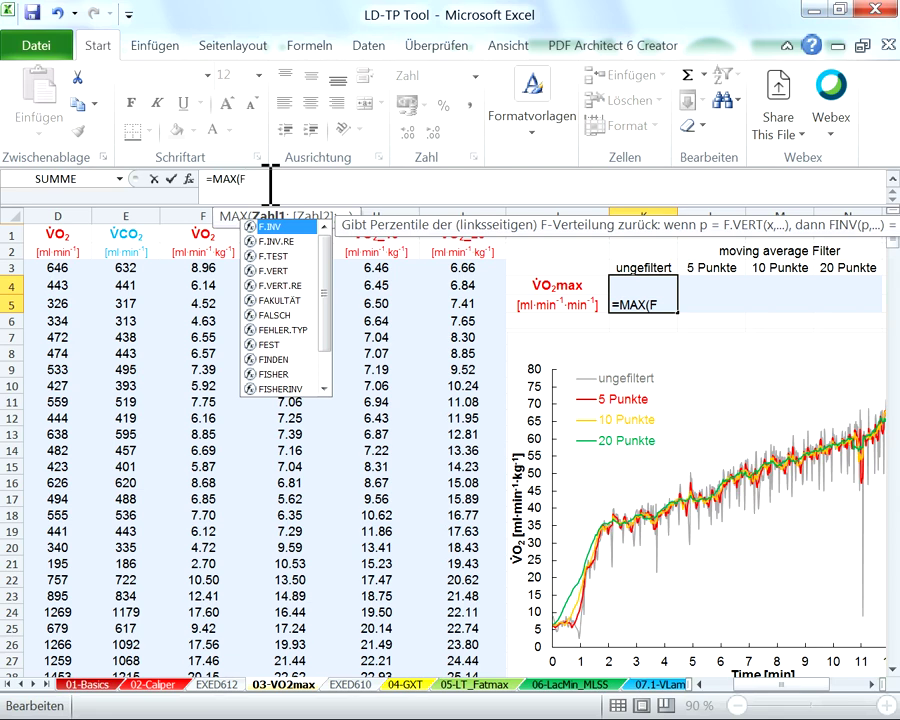
key("BackSpace")
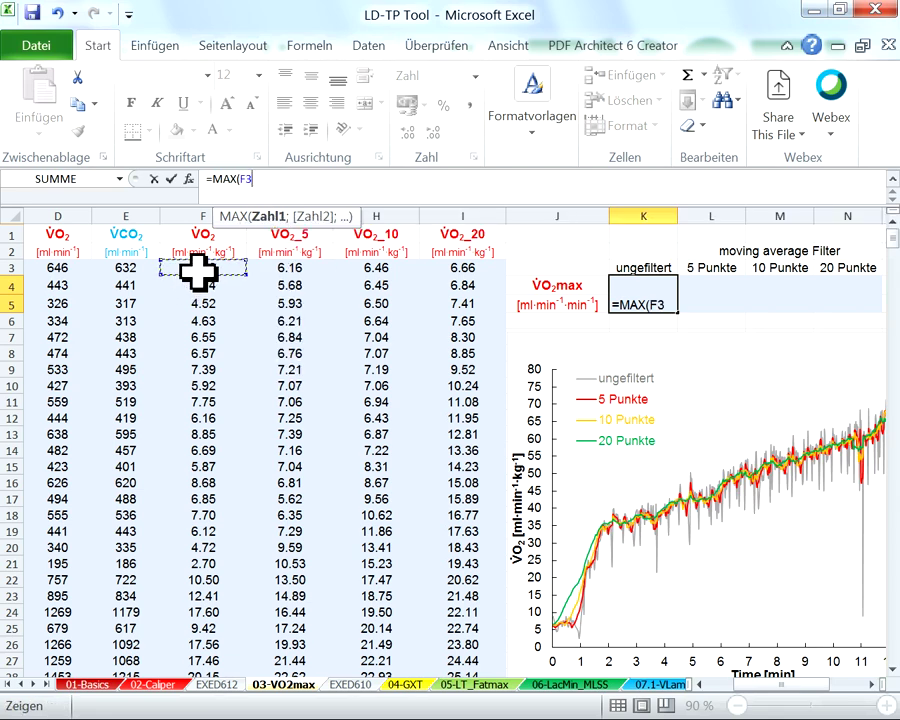
key("ctrl+shift+Down")
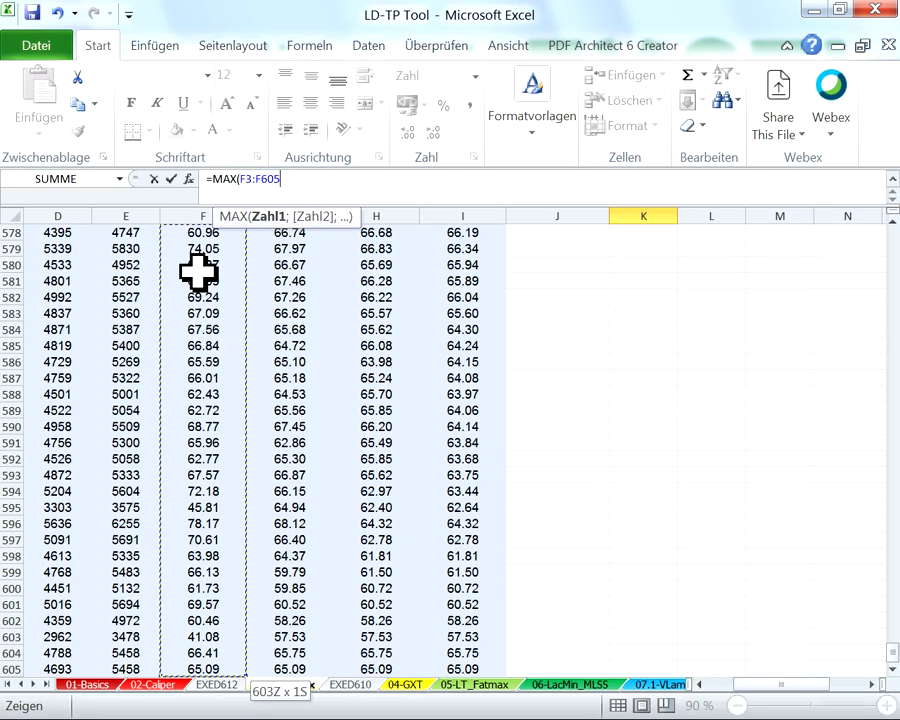
key("Return")
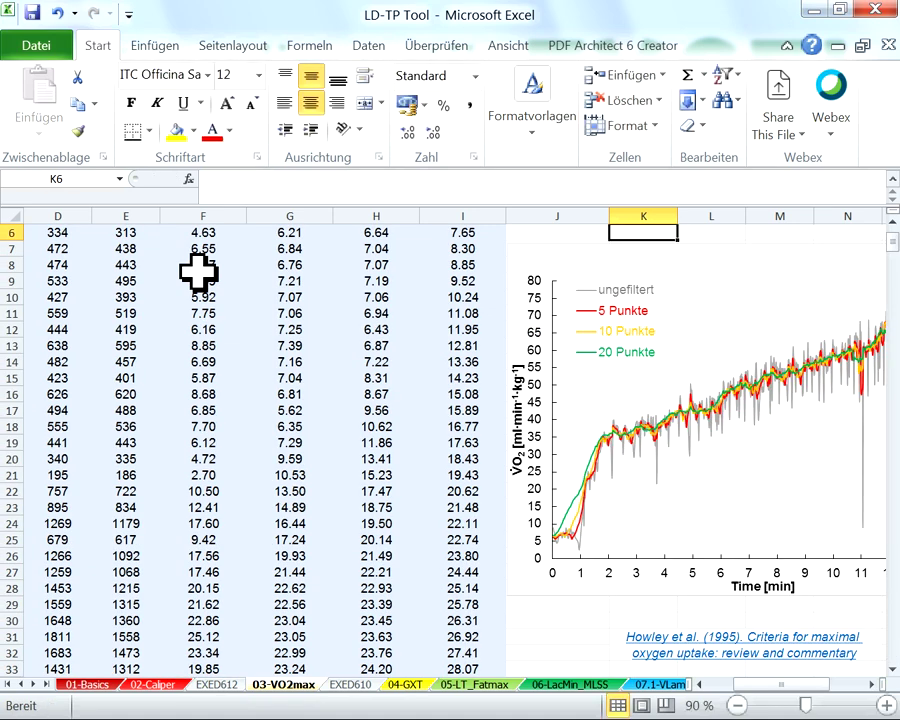
scroll(730, 385, "up", 2)
left_click(615, 295)
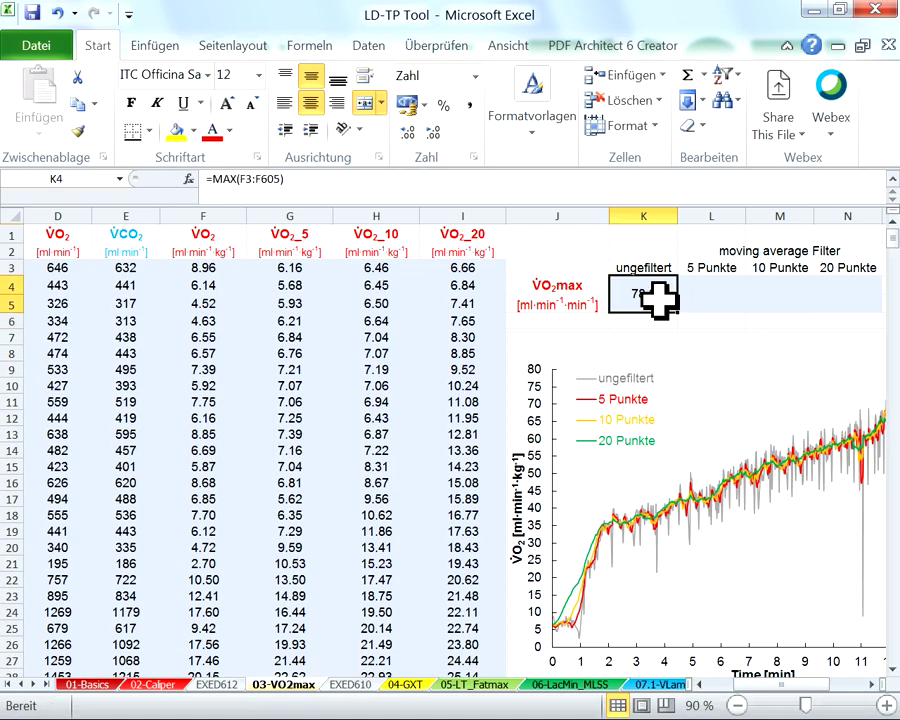
Step: Check the range in K4's maximum formula and fill it across to the 5, 10 and 20 Punkte cells L4:N4
double_click(666, 303)
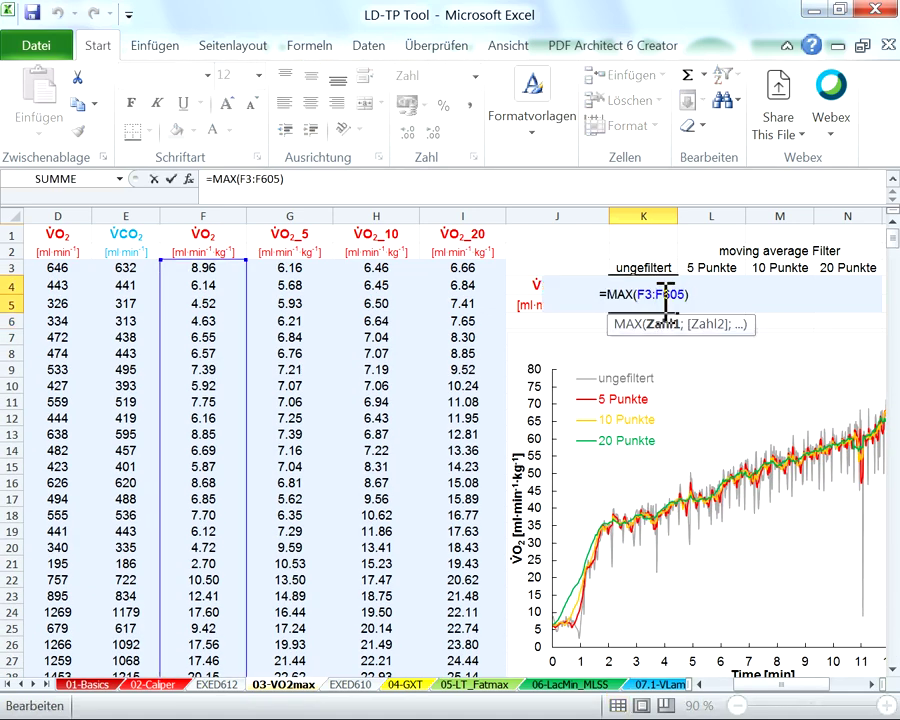
key("Return")
key("Up")
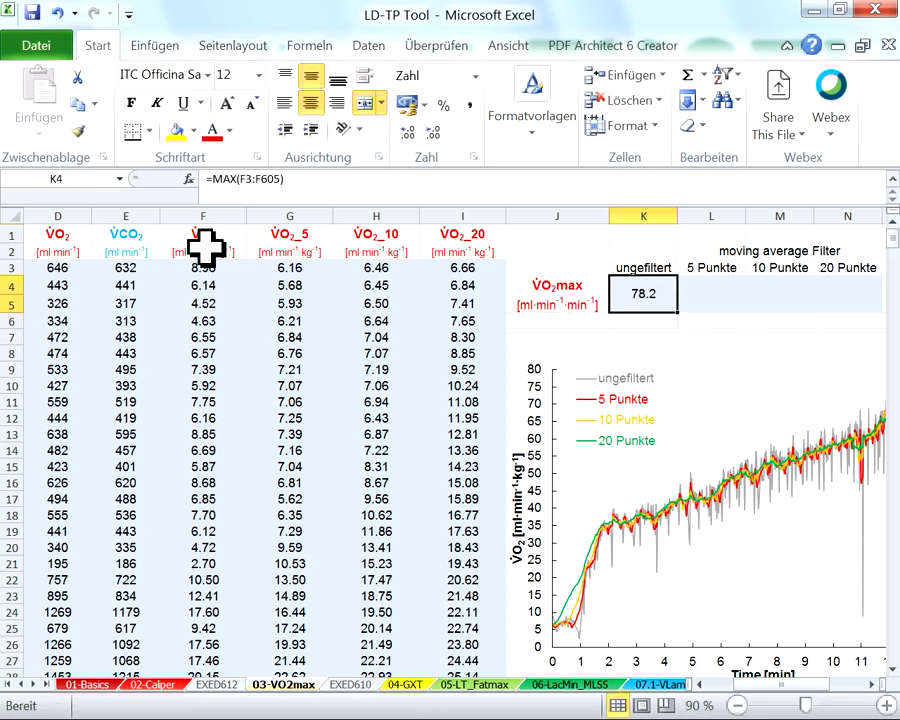
left_click_drag(683, 316, 862, 323)
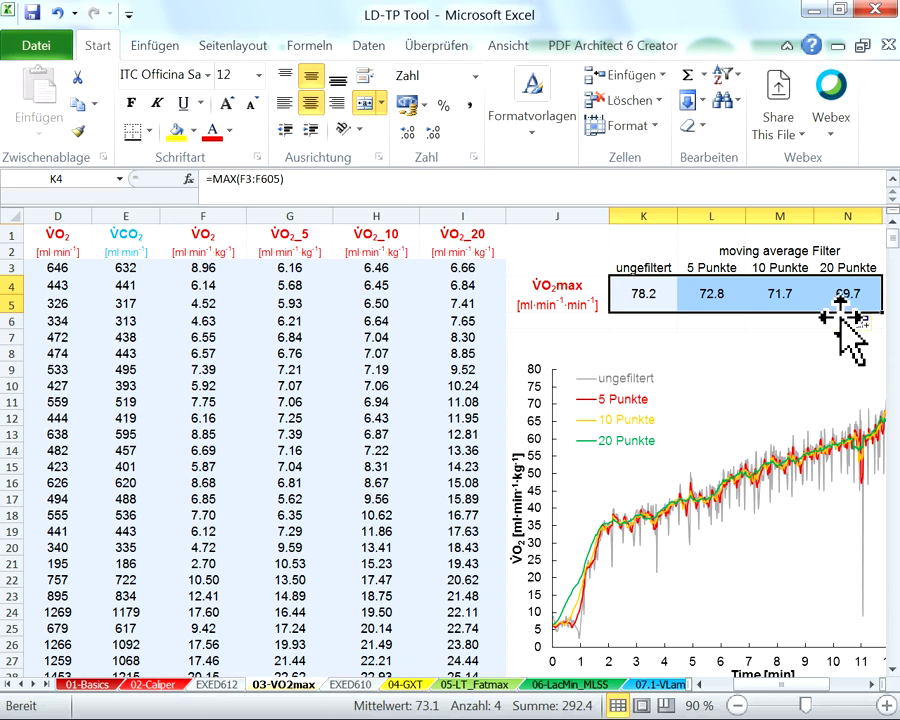
left_click(711, 321)
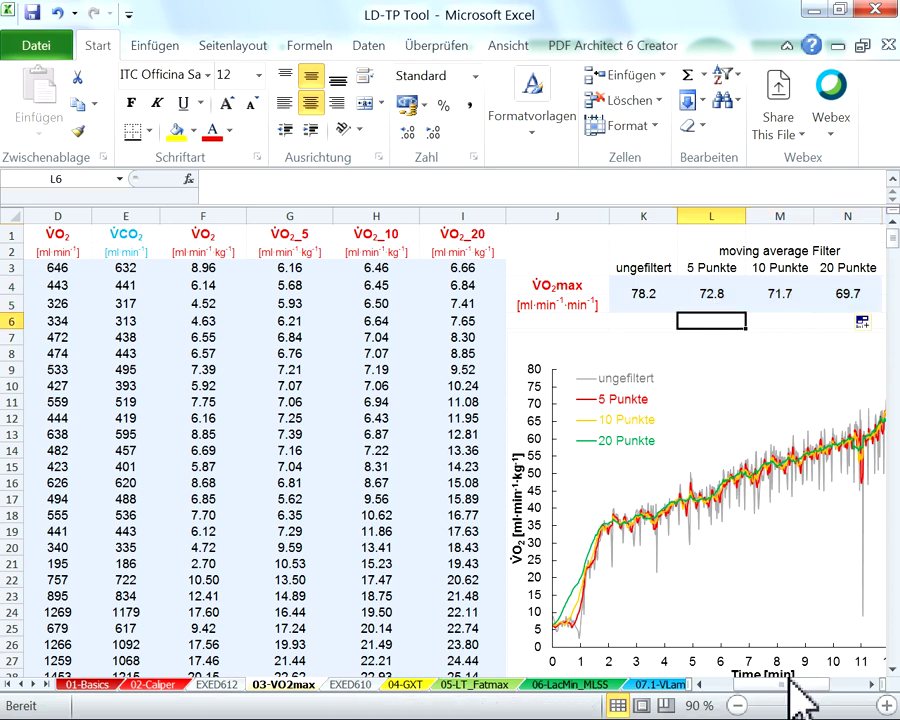
left_click_drag(788, 688, 801, 700)
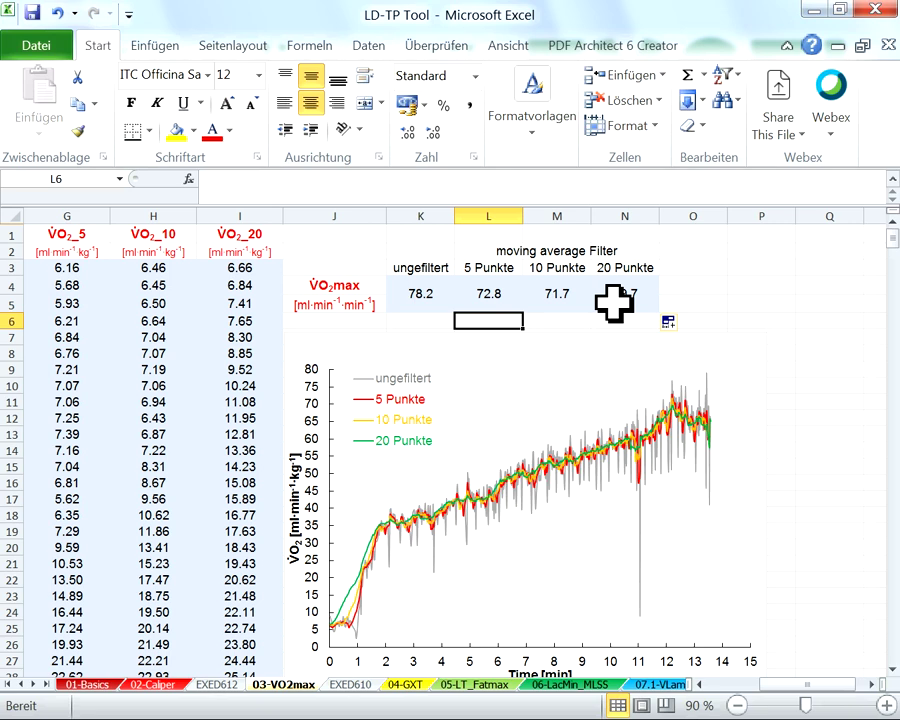
scroll(614, 303, "down", 1)
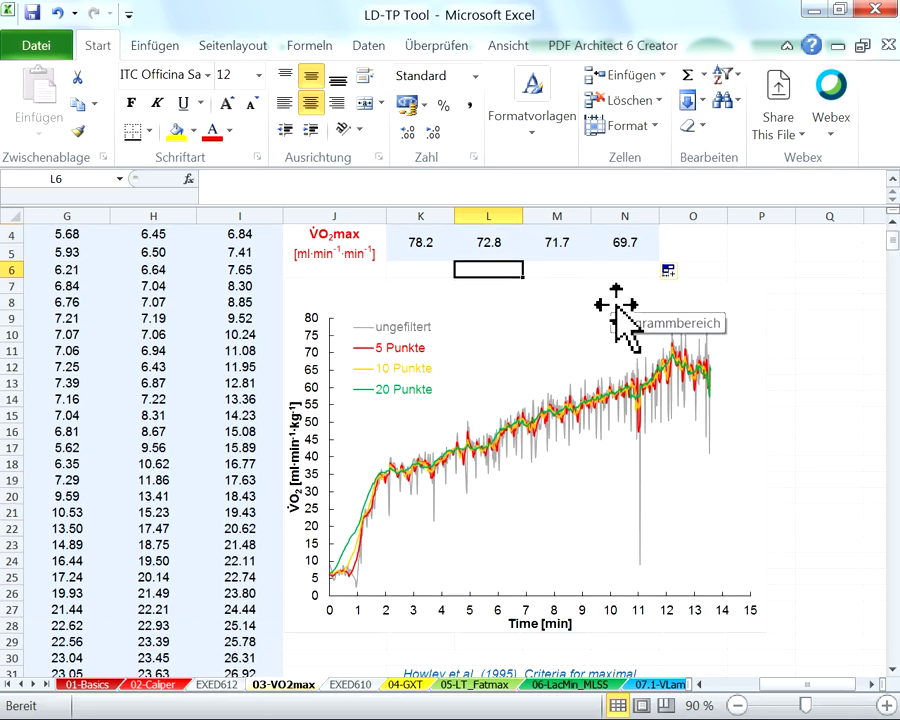
scroll(614, 318, "up", 1)
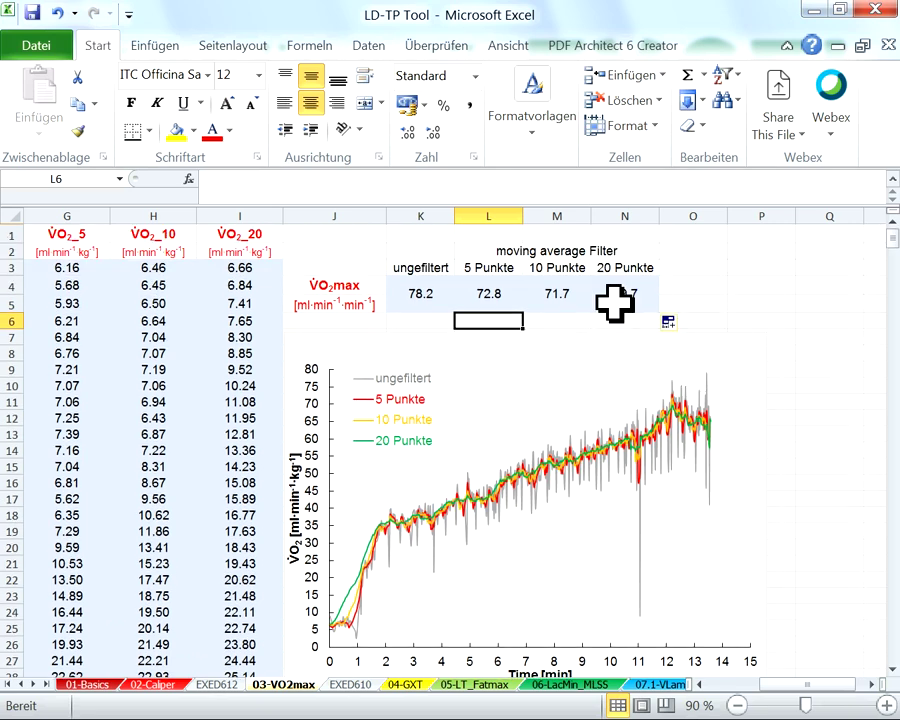
left_click_drag(797, 688, 740, 688)
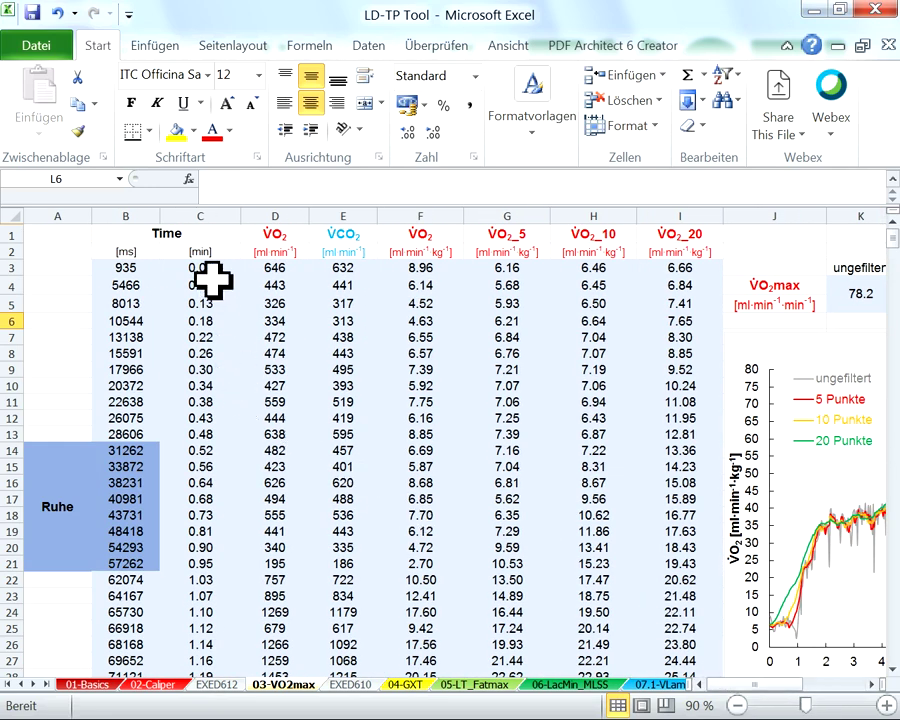
Step: Check the time conversion formula in C3, and review the four VO2max results alongside the VO2 chart and the literature reference beneath it
mouse_move(217, 274)
left_mouse_down()
mouse_move(217, 290)
mouse_move(221, 276)
left_mouse_up()
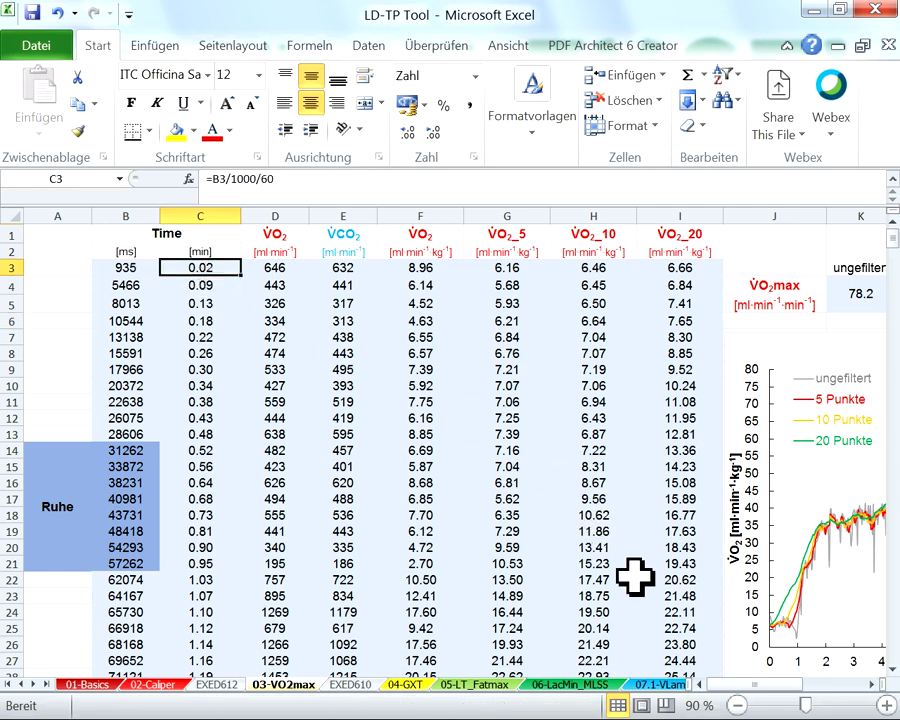
left_click_drag(745, 684, 797, 688)
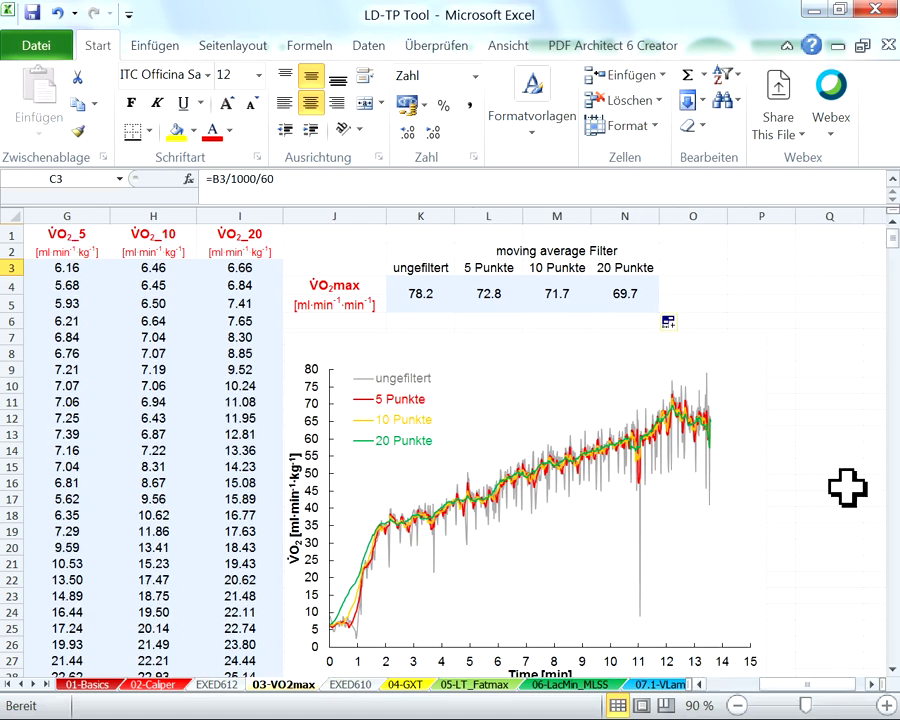
left_click(802, 410)
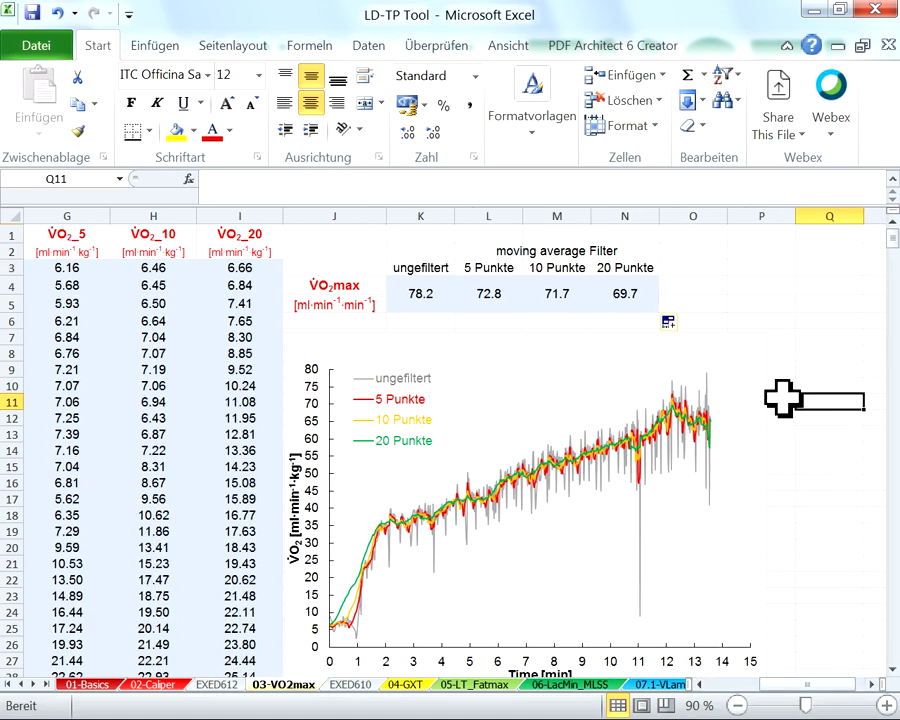
scroll(783, 398, "down", 2)
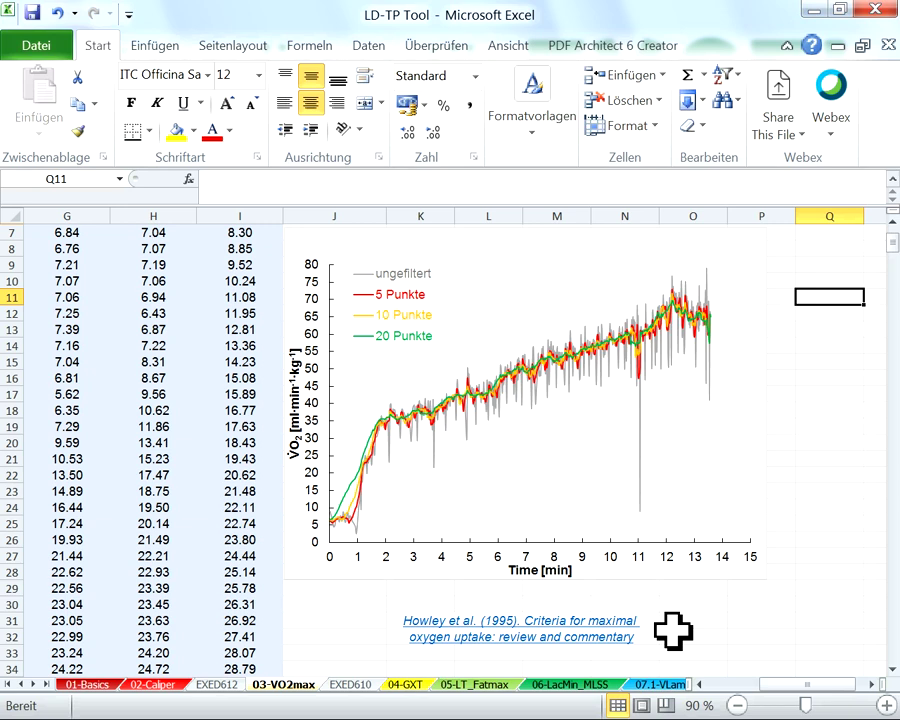
scroll(673, 630, "up", 1)
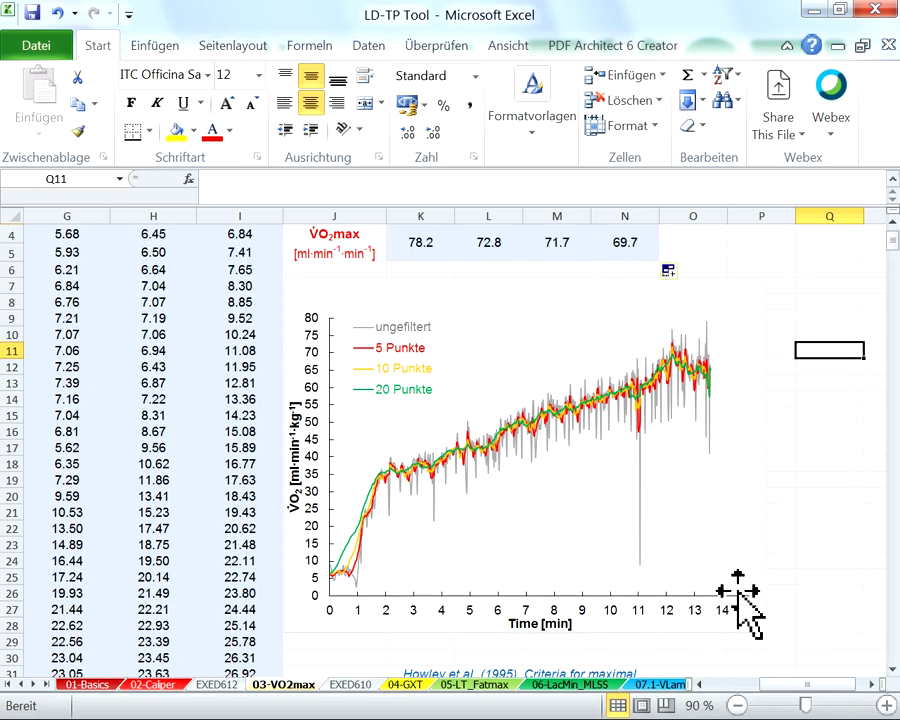
left_click(788, 488)
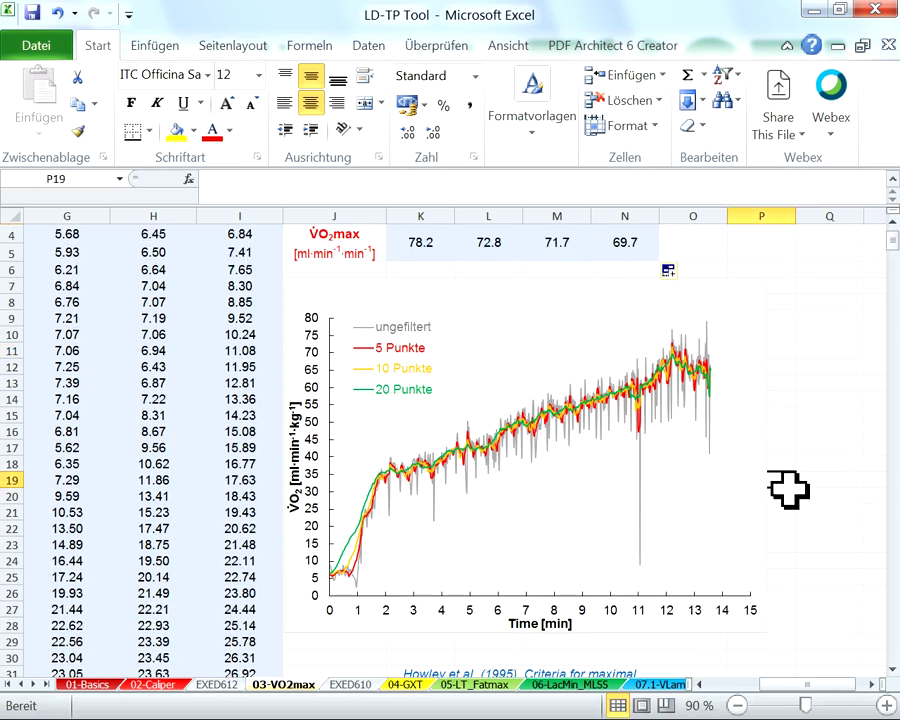